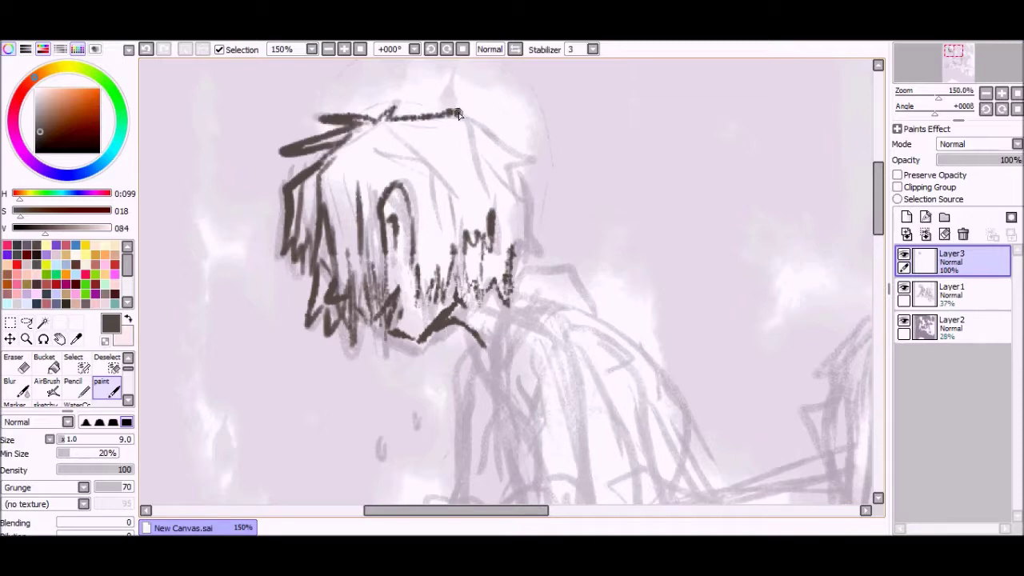
Ink the hair strands over the crown and back of the boy's head on Layer3, tracing the rough sketch.
left_click_drag(488, 204, 520, 236)
mouse_move(384, 122)
left_mouse_down()
mouse_move(352, 147)
mouse_move(479, 200)
left_mouse_up()
key("ctrl+z")
left_click_drag(464, 149, 484, 220)
scroll(519, 234, "down", 1)
left_click_drag(880, 224, 884, 248)
scroll(388, 200, "up", 1)
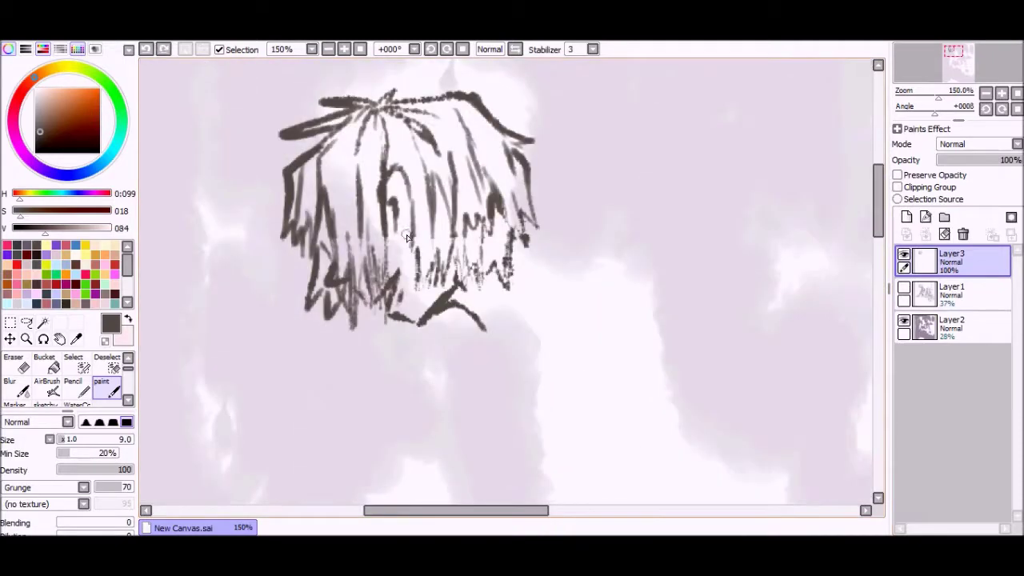
scroll(393, 178, "down", 2)
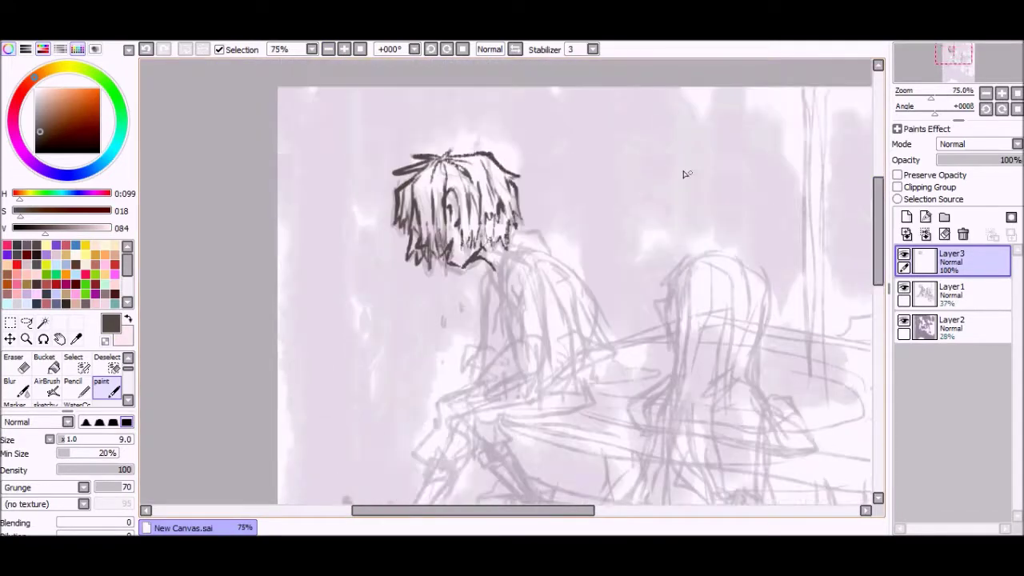
Ink the jacket collar behind the neck and the jacket's front opening below the chin.
left_click(344, 49)
left_click_drag(494, 247, 512, 340)
mouse_move(512, 232)
left_mouse_down()
mouse_move(569, 253)
mouse_move(552, 290)
left_mouse_up()
left_click_drag(480, 260, 492, 349)
key("ctrl+z")
mouse_move(497, 222)
left_mouse_down()
mouse_move(516, 238)
mouse_move(483, 287)
left_mouse_up()
left_click_drag(480, 279, 493, 364)
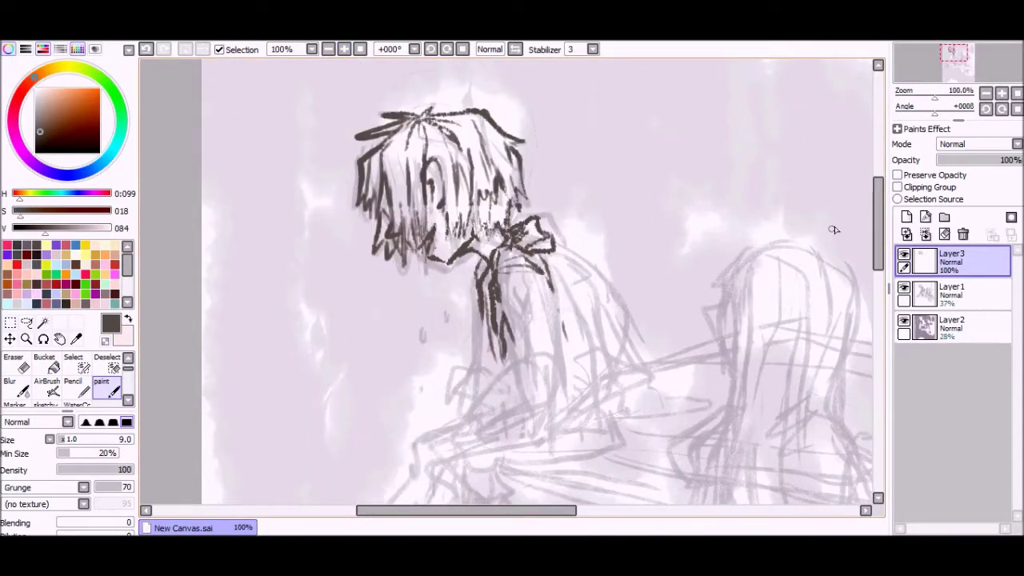
Ink the shoulder and upper sleeve of the near arm, undoing strokes that miss the sketch.
scroll(622, 229, "down", 2)
left_click_drag(514, 298, 549, 291)
left_click_drag(488, 322, 499, 352)
left_click_drag(541, 298, 563, 343)
key("ctrl+z")
key("ctrl+z")
key("ctrl+z")
left_click_drag(512, 263, 560, 306)
left_click_drag(552, 254, 571, 328)
key("ctrl+z")
mouse_move(512, 312)
left_mouse_down()
mouse_move(496, 353)
mouse_move(548, 335)
left_mouse_up()
left_click_drag(536, 261, 559, 340)
Ink the near elbow, cuff and hand in the lap, and undo the stray torso strokes.
left_click(329, 49)
mouse_move(498, 165)
left_mouse_down()
mouse_move(534, 186)
mouse_move(608, 286)
left_mouse_up()
left_click(344, 49)
key("ctrl+z")
left_click_drag(547, 170, 632, 285)
mouse_move(595, 232)
left_mouse_down()
mouse_move(673, 297)
mouse_move(570, 328)
left_mouse_up()
mouse_move(482, 185)
left_mouse_down()
mouse_move(467, 216)
mouse_move(460, 328)
left_mouse_up()
left_click_drag(480, 224, 484, 300)
left_click(146, 52)
left_click(147, 50)
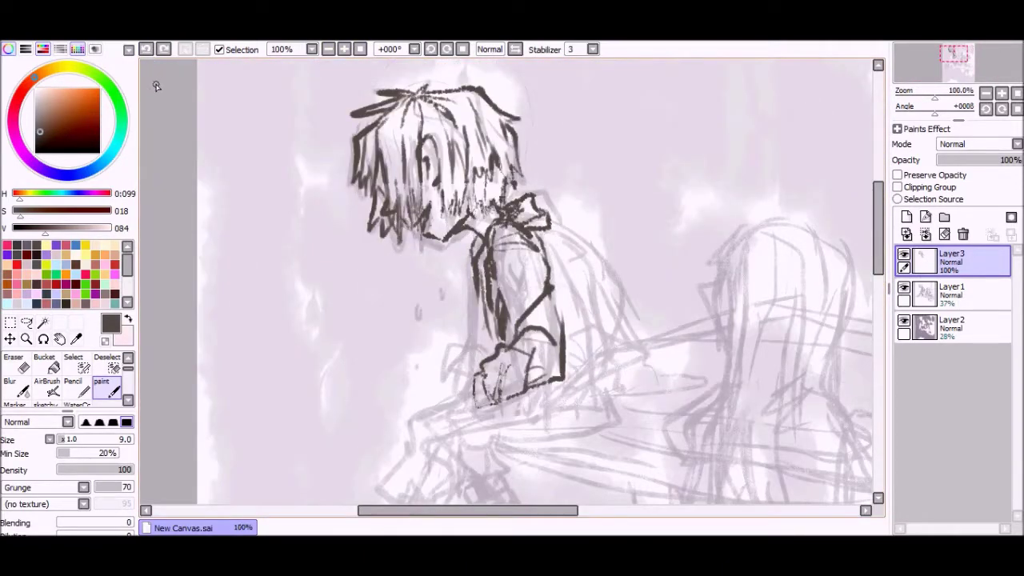
Ink the curved back of the jacket, its hem and the start of the thigh line.
mouse_move(560, 224)
left_mouse_down()
mouse_move(616, 360)
mouse_move(576, 392)
mouse_move(603, 384)
left_mouse_up()
scroll(473, 282, "down", 2)
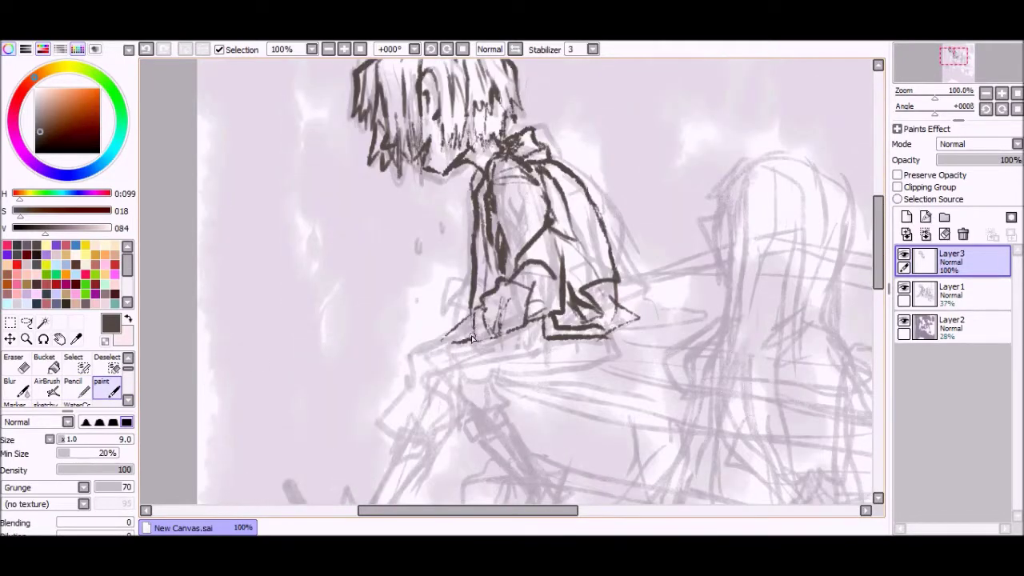
key("ctrl+z")
left_click_drag(436, 332, 412, 351)
Ink the far sleeve with its rolled cuff and hand in front of the torso.
left_click_drag(482, 180, 436, 292)
left_click_drag(432, 288, 465, 308)
mouse_move(428, 335)
left_mouse_down()
mouse_move(469, 297)
mouse_move(423, 303)
left_mouse_up()
key("ctrl+z")
Hide Layer1 and Layer2, select the near arm and hand on Layer3, and apply a transform.
scroll(442, 323, "down", 3)
scroll(442, 323, "up", 3)
left_click(26, 322)
left_click(904, 321)
left_click(904, 288)
mouse_move(489, 400)
left_mouse_down()
mouse_move(568, 307)
mouse_move(460, 384)
left_mouse_up()
key("ctrl+t")
key("Return")
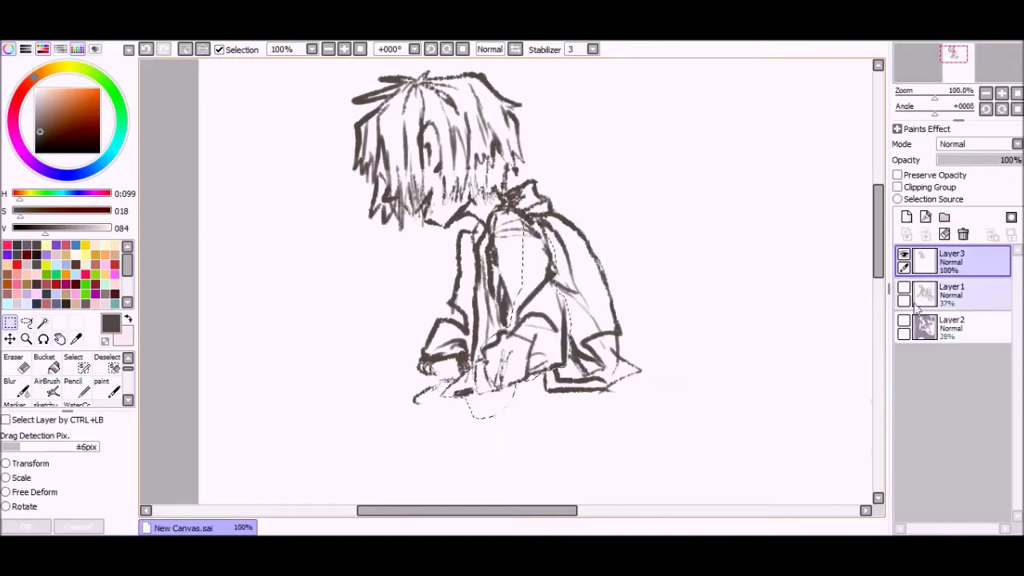
Show Layer1 and redraw the near cuff and hand over the lap, undoing the unwanted strokes.
left_click(904, 288)
left_click(101, 388)
left_click_drag(524, 221, 552, 312)
mouse_move(556, 304)
left_mouse_down()
mouse_move(504, 330)
mouse_move(517, 359)
left_mouse_up()
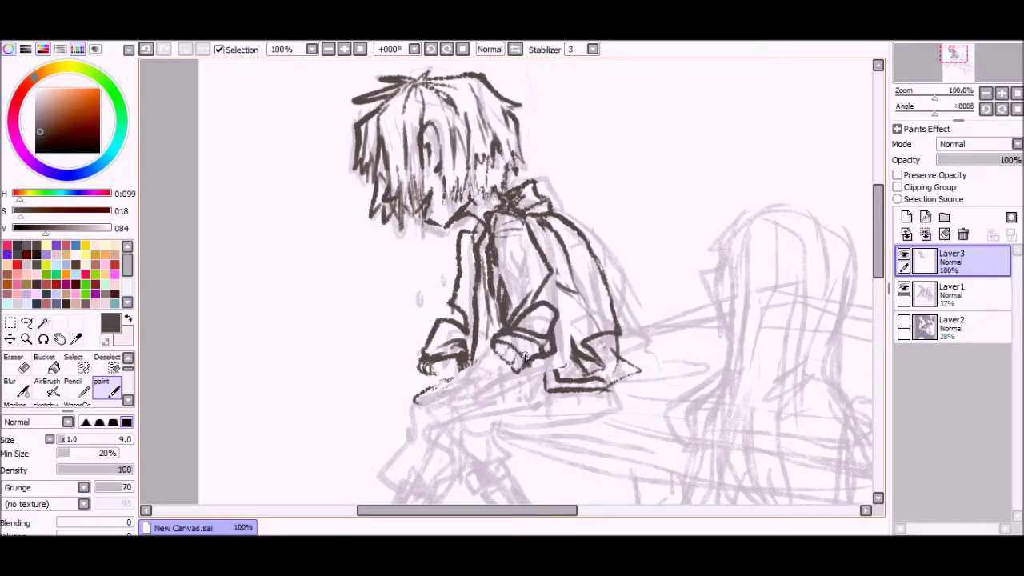
key("ctrl+z")
key("ctrl+z")
key("ctrl+z")
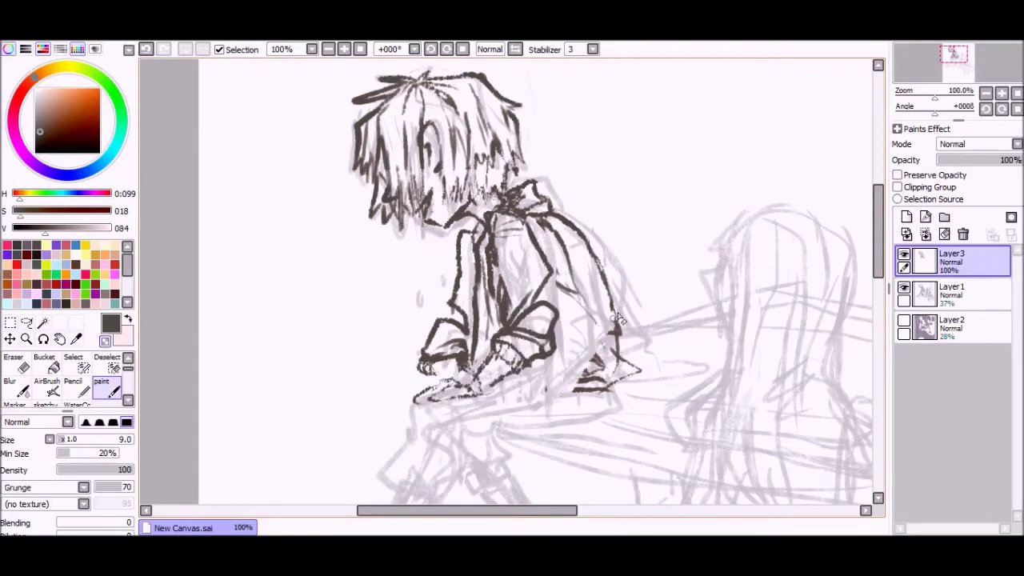
Try inking the jacket's hem and flared tail behind the hips, and undo the tail strokes.
left_click_drag(546, 362, 640, 411)
left_click_drag(612, 286, 648, 399)
left_click_drag(618, 318, 565, 375)
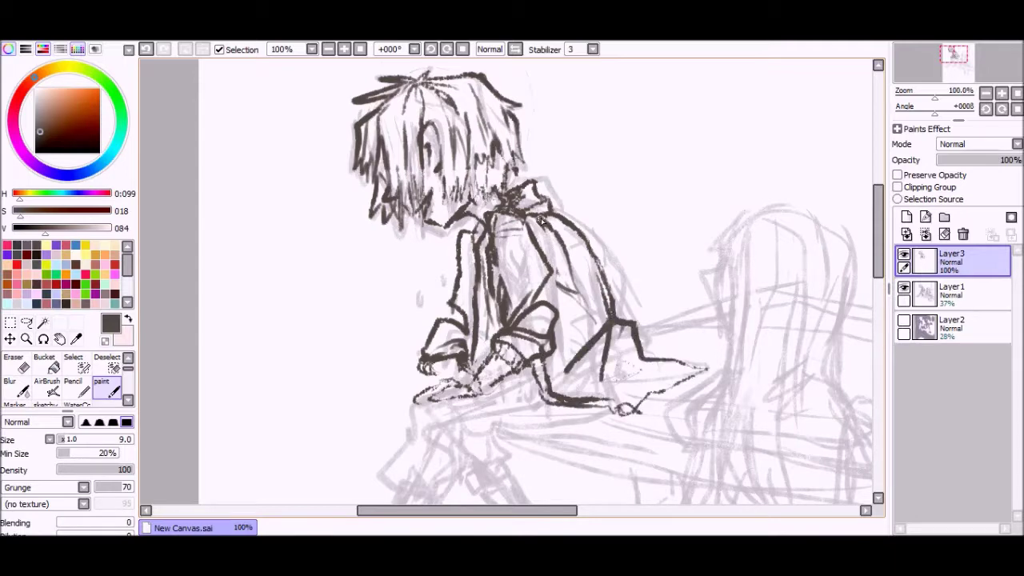
scroll(612, 404, "down", 2)
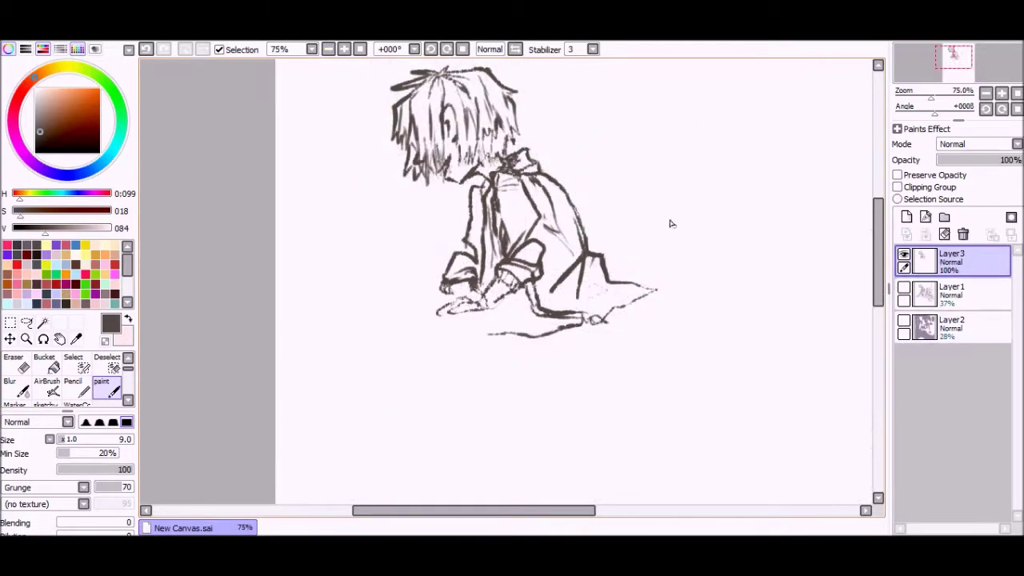
key("ctrl+z")
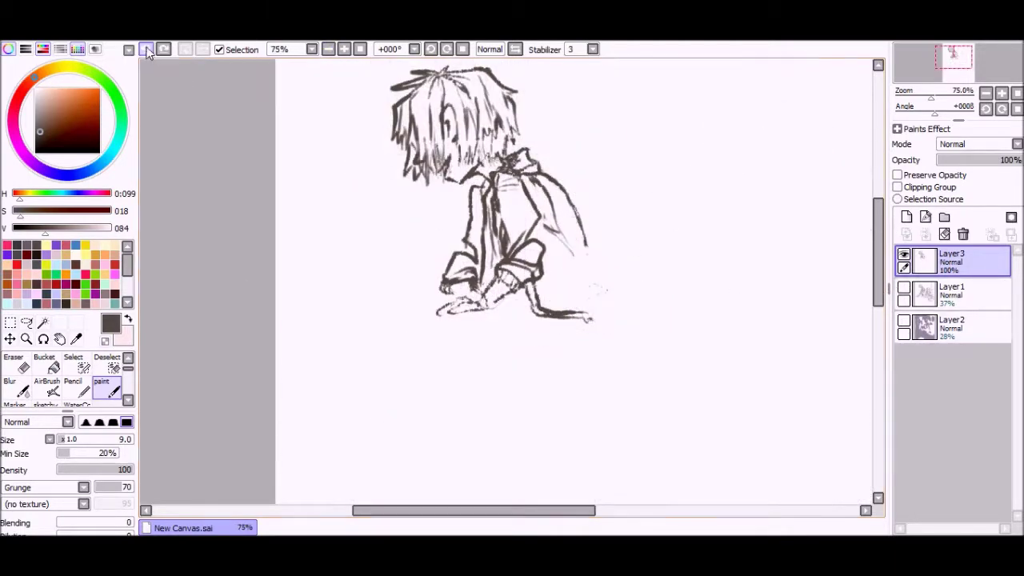
Delete the near arm, hand and hem lines with a lasso selection, and redraw the arm reaching down behind the body.
key("l")
left_click_drag(472, 331, 468, 342)
key("Delete")
key("ctrl+d")
key("b")
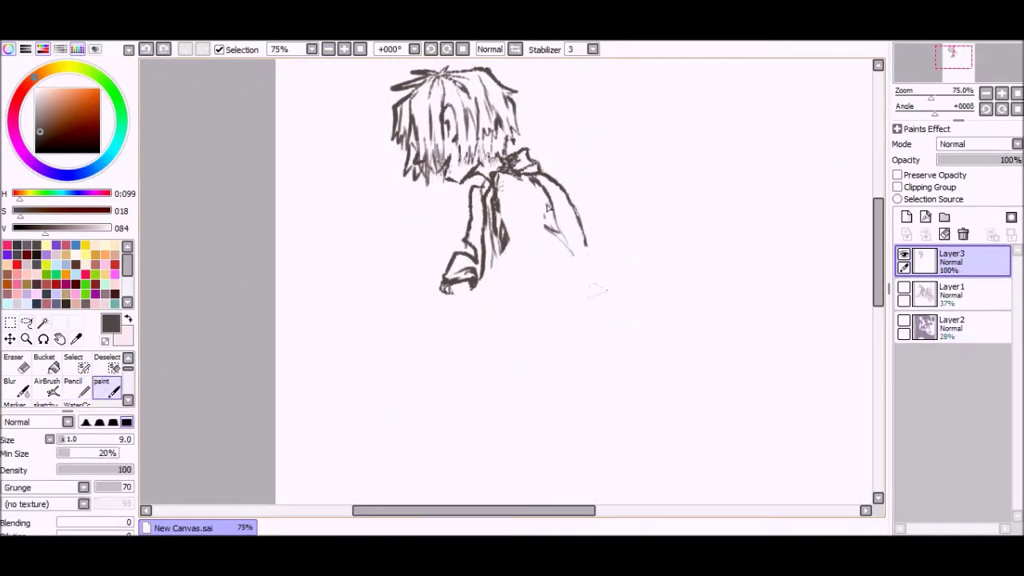
mouse_move(530, 217)
left_mouse_down()
mouse_move(560, 272)
mouse_move(529, 263)
left_mouse_up()
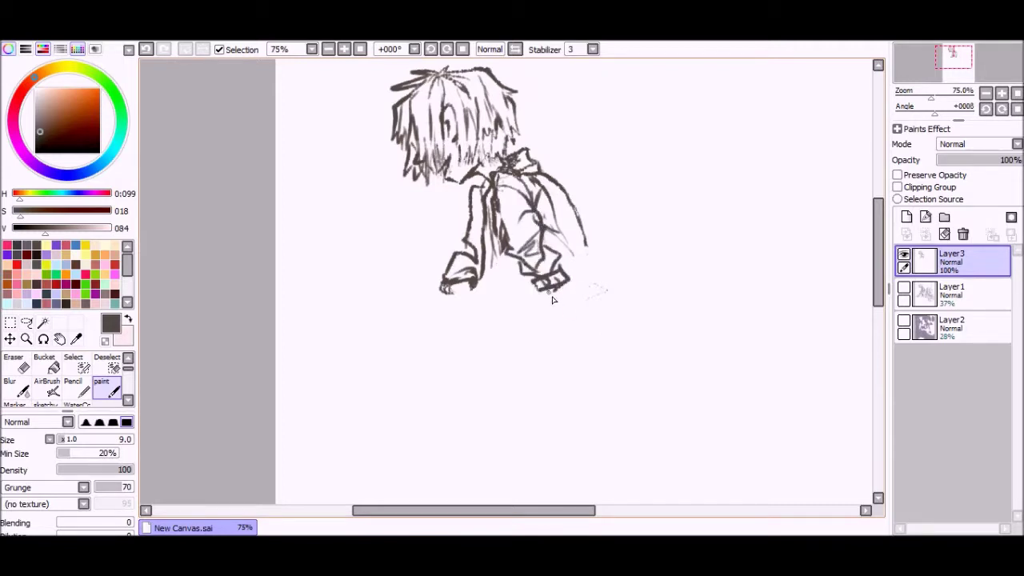
left_click(904, 288)
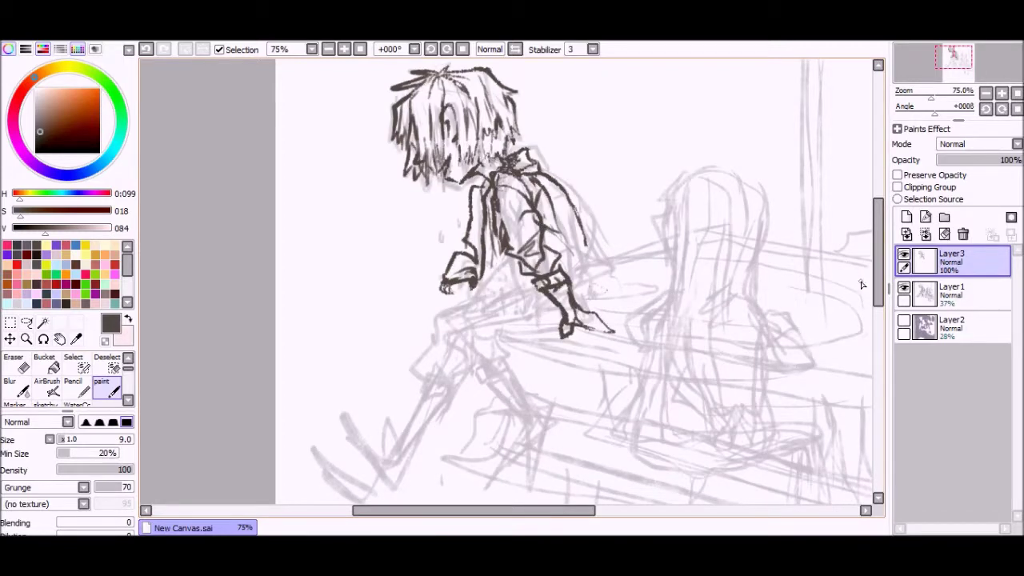
Hide Layer1, clear the redrawn near sleeve, and ink it again with cleaner lines down to the cuff.
left_click(904, 287)
key("Delete")
mouse_move(560, 264)
left_mouse_down()
mouse_move(491, 389)
mouse_move(528, 240)
mouse_move(544, 216)
mouse_move(547, 240)
left_mouse_up()
key("e")
key("b")
Rework the near forearm below the cuff against the Layer1 sketch, undoing the failed strokes.
left_click(904, 288)
key("ctrl+z")
left_click_drag(560, 300, 571, 318)
key("ctrl+z")
left_click(904, 287)
left_click(146, 50)
left_click(904, 287)
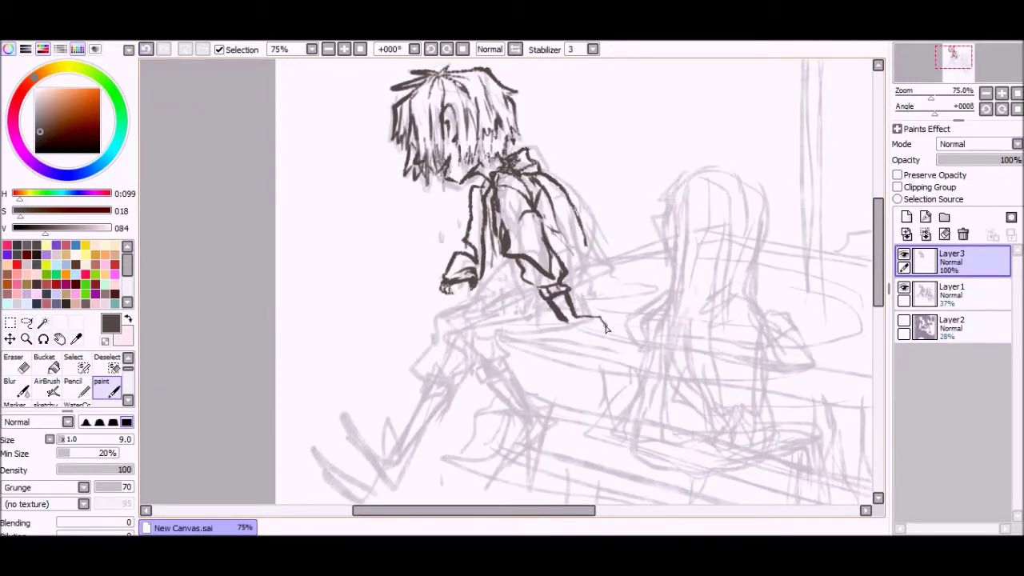
Ink the near hand resting on the seat and the jacket's pointed tail behind the hips.
left_click_drag(561, 313, 574, 355)
mouse_move(570, 237)
left_mouse_down()
mouse_move(600, 288)
mouse_move(634, 282)
left_mouse_up()
left_click_drag(519, 272, 560, 324)
Ink the near leg with its bent thigh, rolled trouser cuff below the knee, shin and foot.
left_click_drag(438, 308, 432, 404)
mouse_move(520, 328)
left_mouse_down()
mouse_move(448, 360)
mouse_move(445, 398)
left_mouse_up()
scroll(496, 234, "down", 2)
left_click_drag(496, 234, 525, 223)
left_click_drag(450, 240, 434, 324)
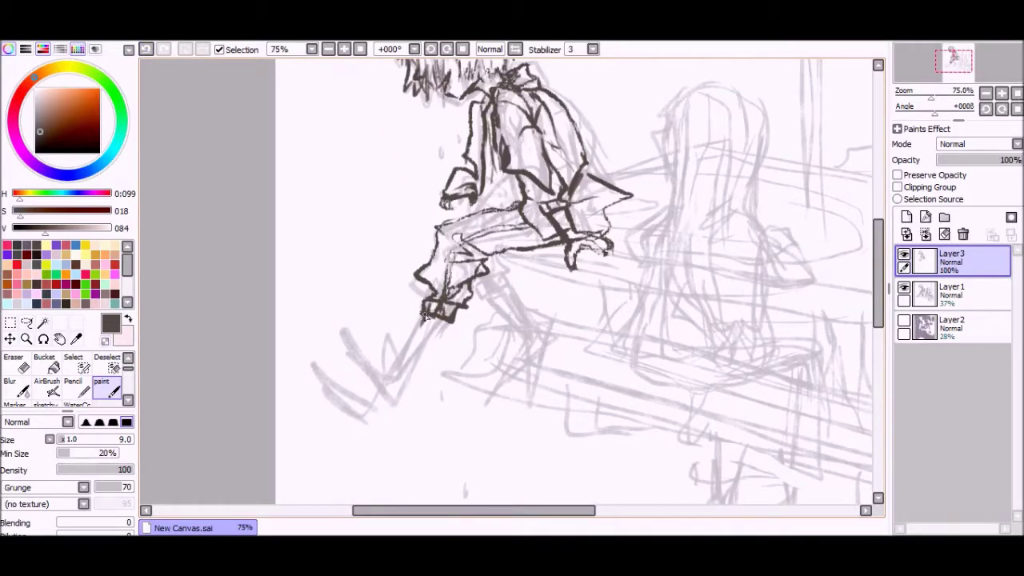
left_click_drag(360, 324, 404, 383)
scroll(515, 304, "up", 3)
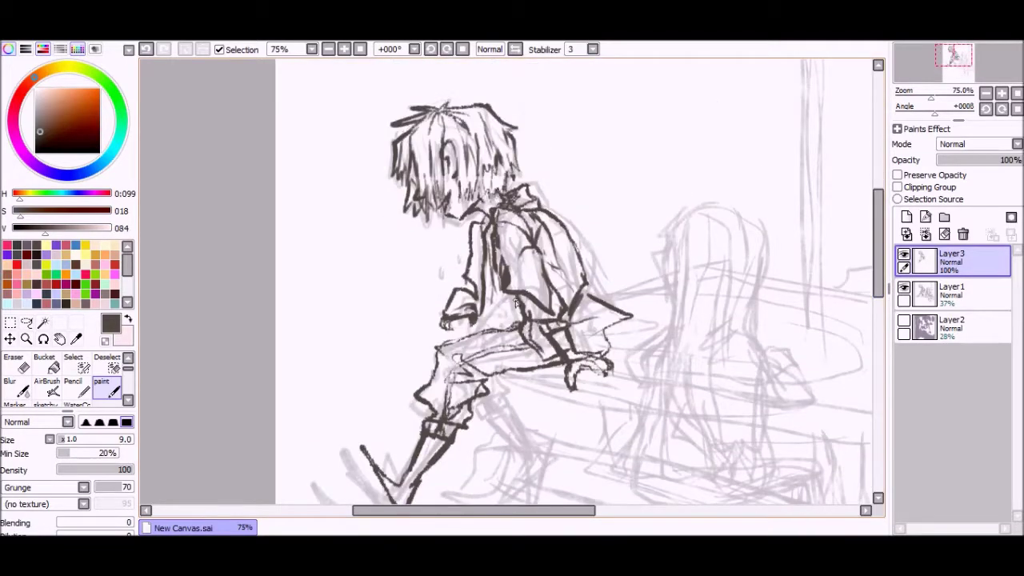
Hide Layer1 and redraw the far sleeve as a narrow arm running straight down to the lap.
left_click(903, 286)
left_click(903, 319)
scroll(512, 280, "down", 1)
scroll(512, 280, "up", 1)
left_click_drag(484, 182, 477, 277)
mouse_move(482, 227)
left_mouse_down()
mouse_move(472, 288)
mouse_move(452, 289)
left_mouse_up()
Lasso the near forearm and hand, delete them from Layer3, and clear the selection.
key("l")
left_click_drag(560, 336, 632, 360)
left_click_drag(632, 312, 560, 352)
left_click_drag(595, 320, 584, 364)
key("Delete")
key("ctrl+d")
Ink a new near forearm and flat hand beside the hip, and show Layer1 to compare.
left_click(118, 388)
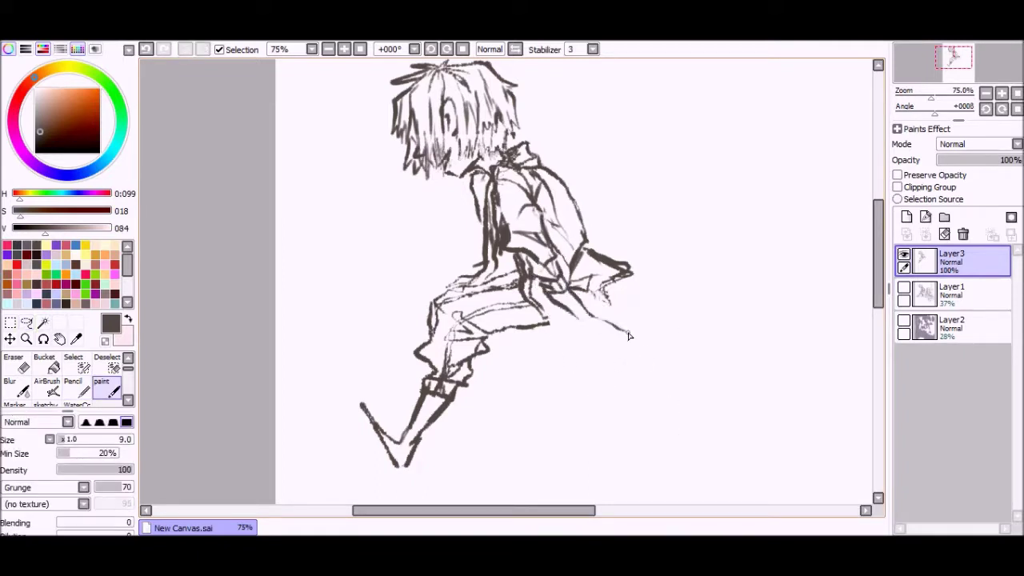
left_click_drag(548, 290, 560, 315)
left_click_drag(570, 299, 572, 308)
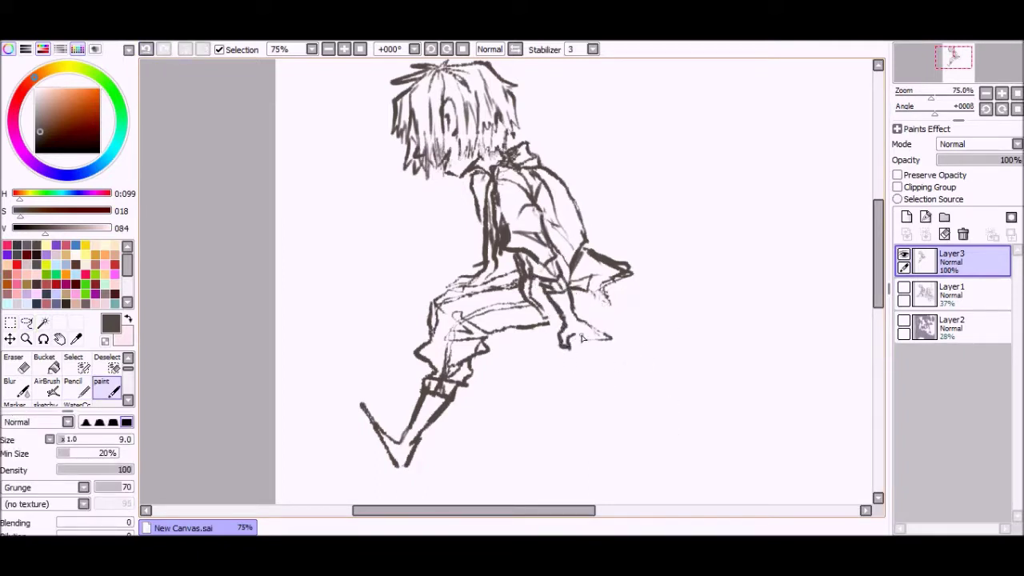
left_click(904, 290)
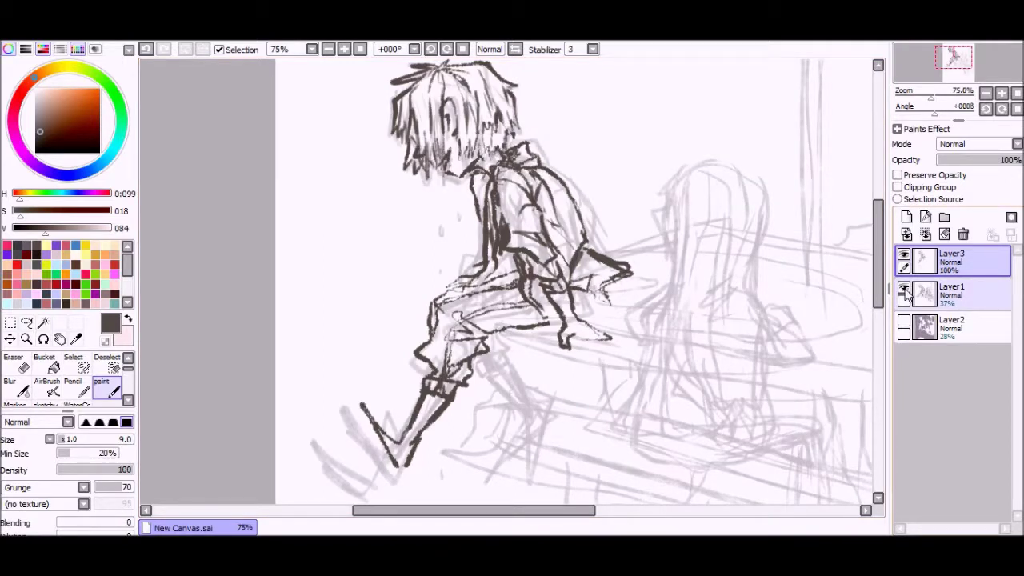
Replace the near hand with a curled hand gripping the seat edge.
left_click_drag(559, 314, 552, 352)
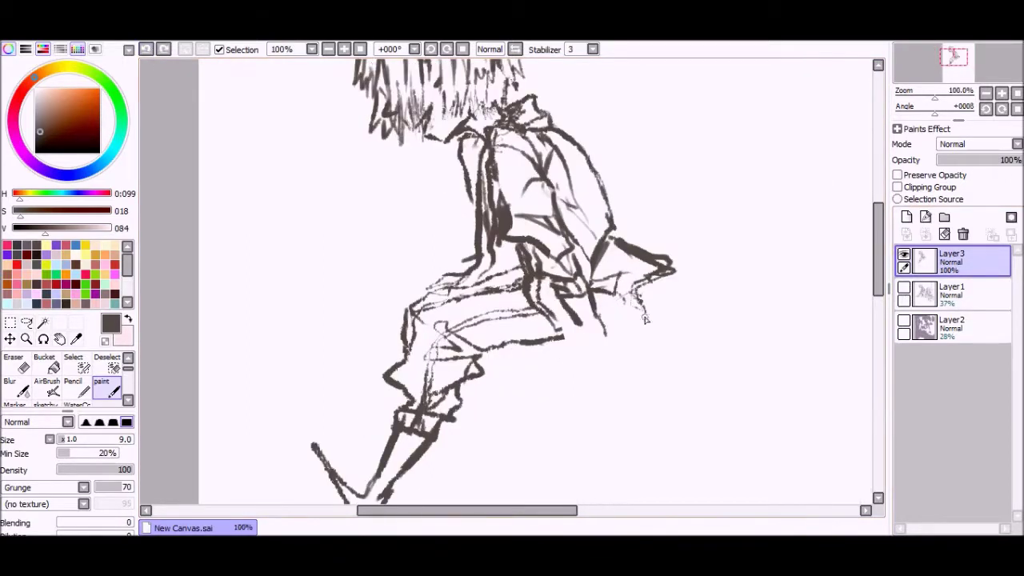
mouse_move(556, 352)
left_mouse_down()
mouse_move(604, 346)
mouse_move(596, 377)
left_mouse_up()
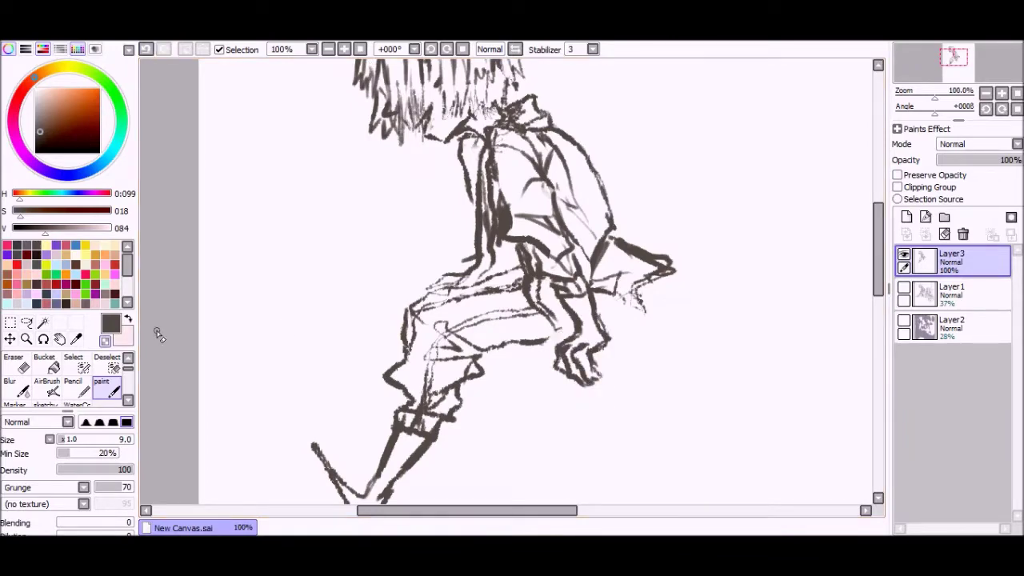
scroll(526, 188, "down", 2)
scroll(236, 160, "up", 2)
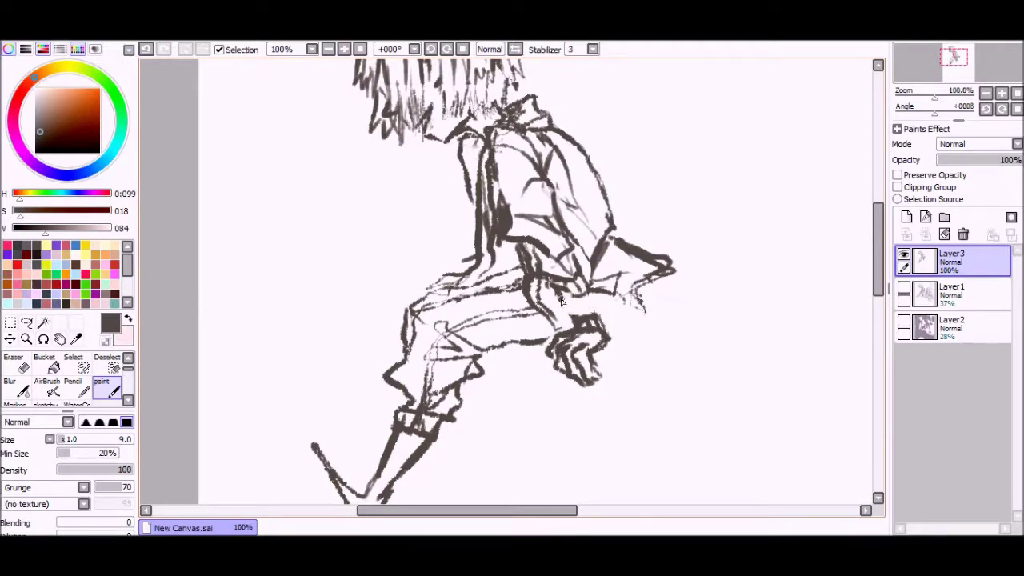
Refine the wrist cuff and fingers of the near hand, redoing the finger strokes.
left_click_drag(596, 352, 592, 380)
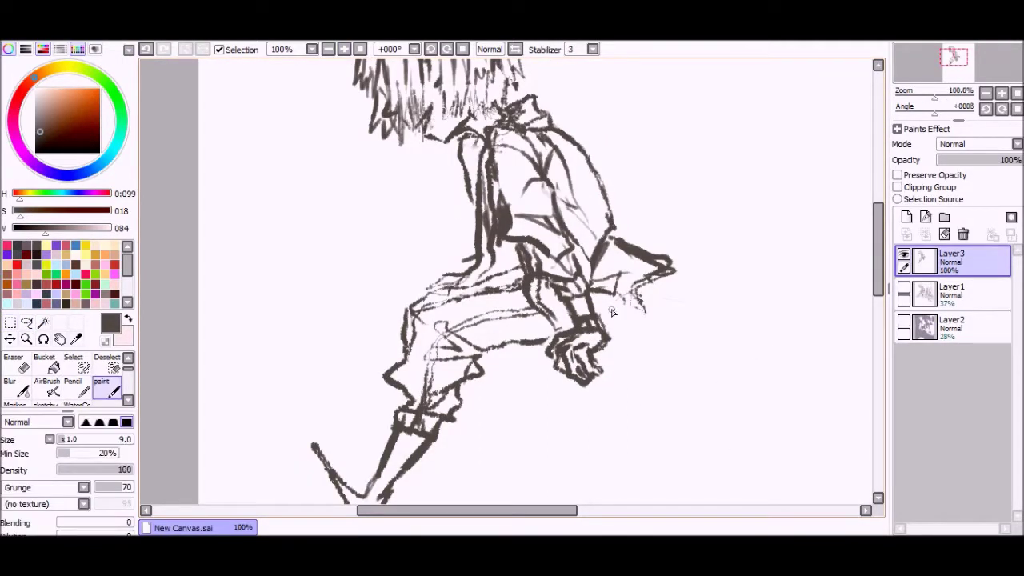
key("ctrl+z")
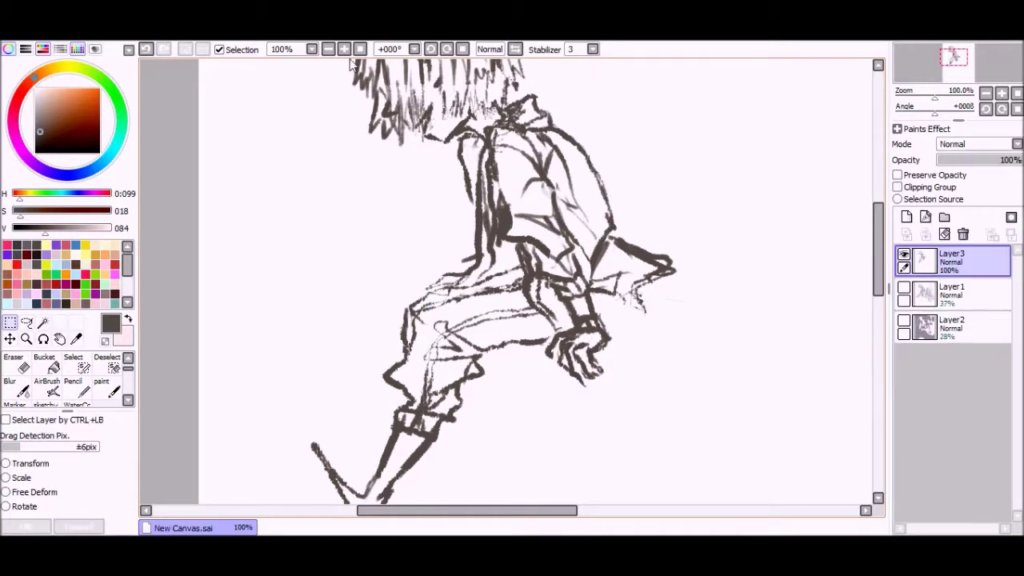
scroll(349, 63, "up", 1)
left_click(164, 50)
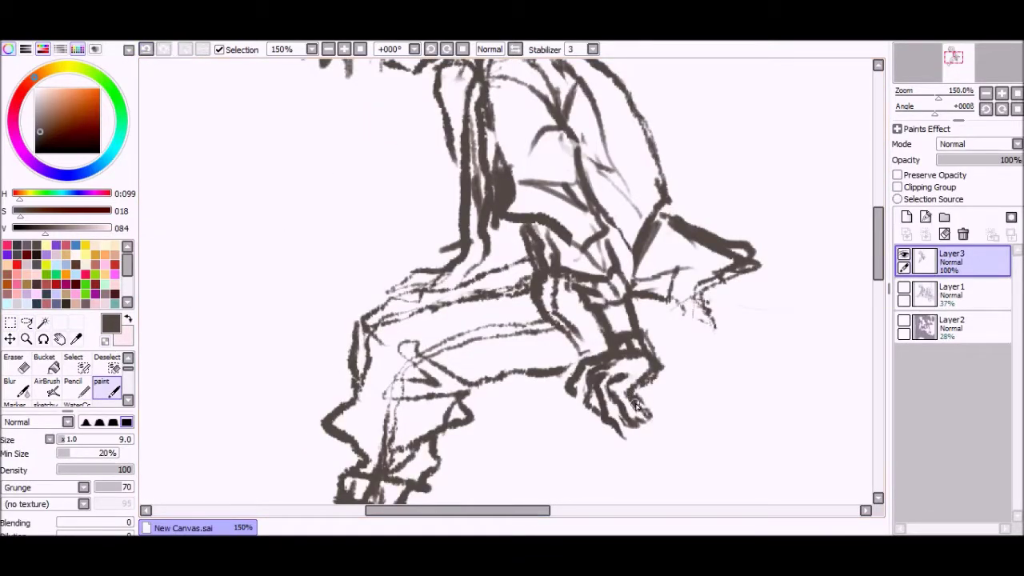
left_click_drag(615, 368, 621, 376)
scroll(614, 368, "down", 1)
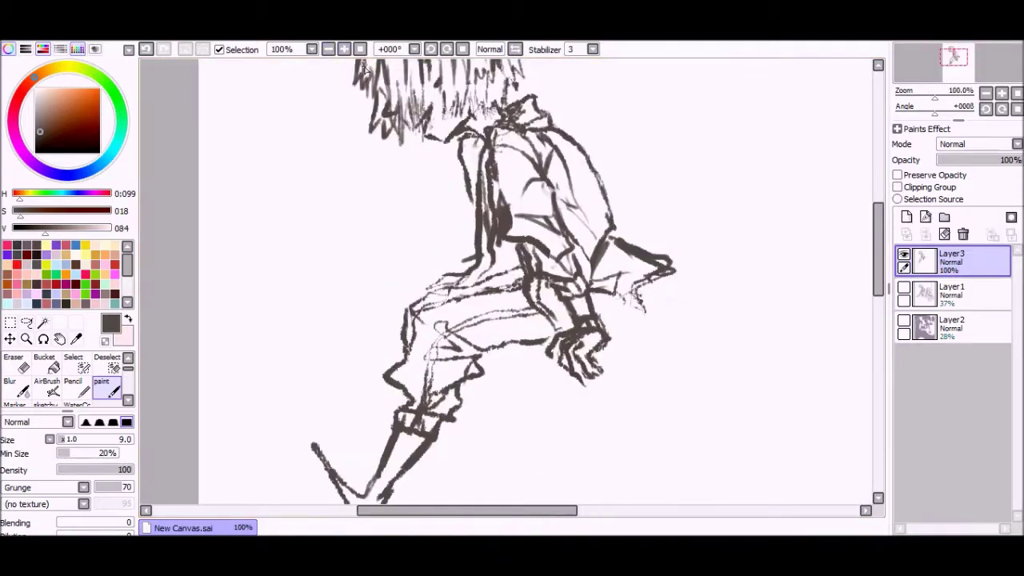
Ink the seat line between the near wrist and the jacket tail, undoing stray strokes.
left_click_drag(696, 204, 676, 316)
key("ctrl+z")
left_click_drag(300, 238, 350, 444)
key("ctrl+z")
scroll(363, 458, "down", 1)
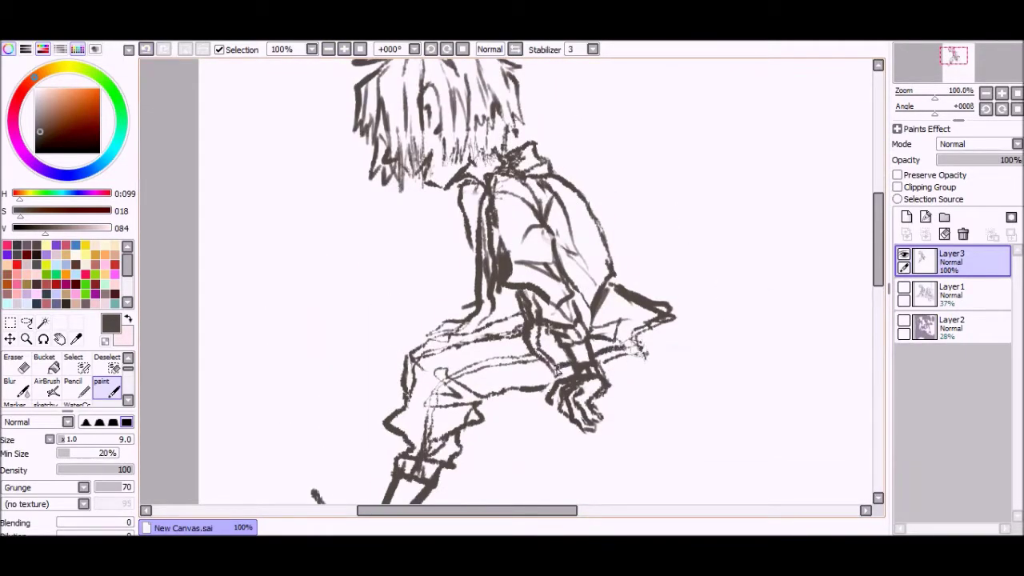
Show Layer1 and ink the small teardrops falling from the face toward the knee.
scroll(549, 381, "down", 1)
left_click(904, 288)
scroll(421, 278, "up", 1)
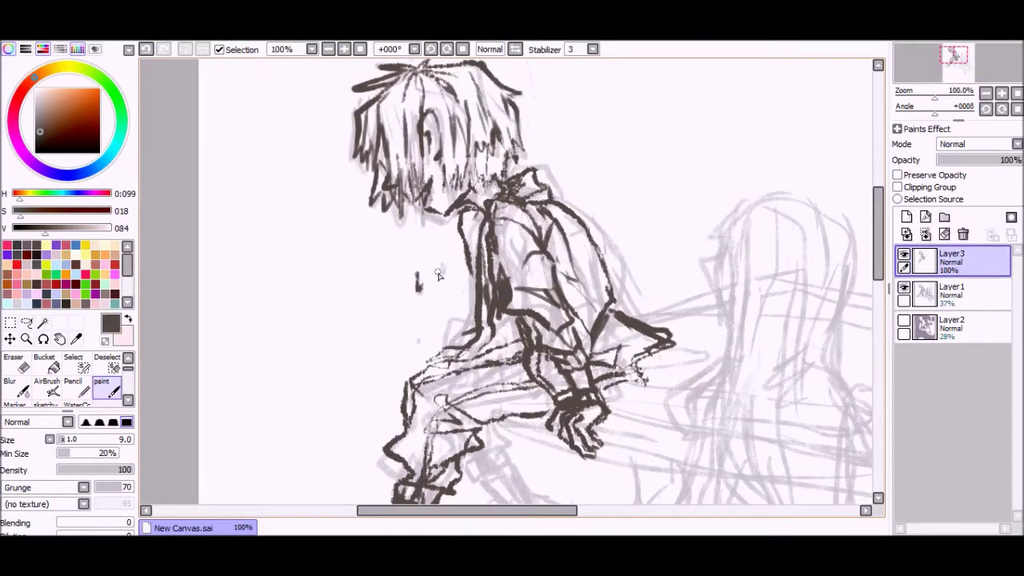
key("ctrl+z")
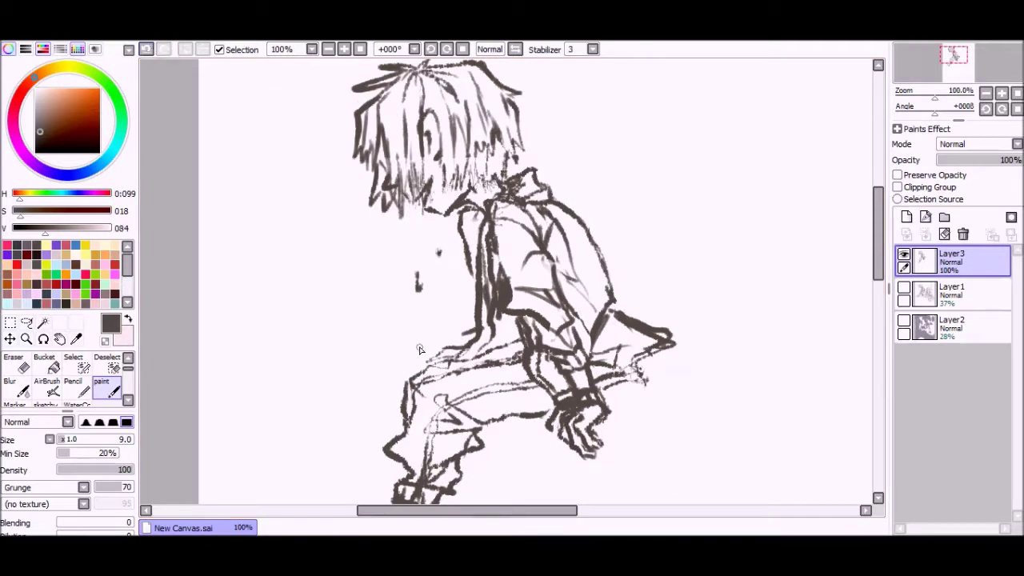
Redraw the near foot as a pointed shoe with an ankle and shading strokes, undoing failed attempts.
scroll(846, 279, "down", 3)
left_click_drag(326, 333, 378, 396)
key("ctrl+z")
key("ctrl+z")
key("ctrl+z")
key("ctrl+z")
left_click_drag(344, 369, 369, 395)
left_click_drag(344, 336, 369, 365)
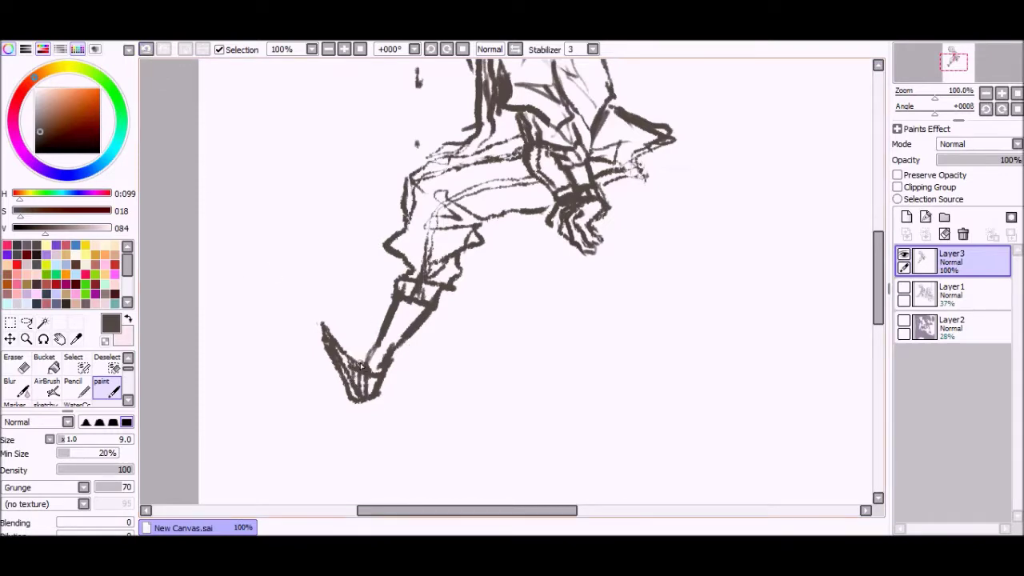
key("ctrl+z")
Ink thin dripping lines hanging down from the heel of the near foot.
scroll(864, 217, "up", 5)
scroll(864, 217, "down", 7)
mouse_move(364, 316)
left_mouse_down()
mouse_move(366, 392)
mouse_move(384, 364)
mouse_move(420, 484)
left_mouse_up()
scroll(384, 364, "up", 3)
scroll(384, 364, "down", 3)
scroll(384, 364, "up", 2)
Select the near foot and adjust its shape slightly with a transform.
key("m")
key("ctrl+t")
left_click_drag(356, 339, 349, 334)
left_click_drag(356, 484, 352, 480)
key("Return")
scroll(177, 453, "up", 1)
key("b")
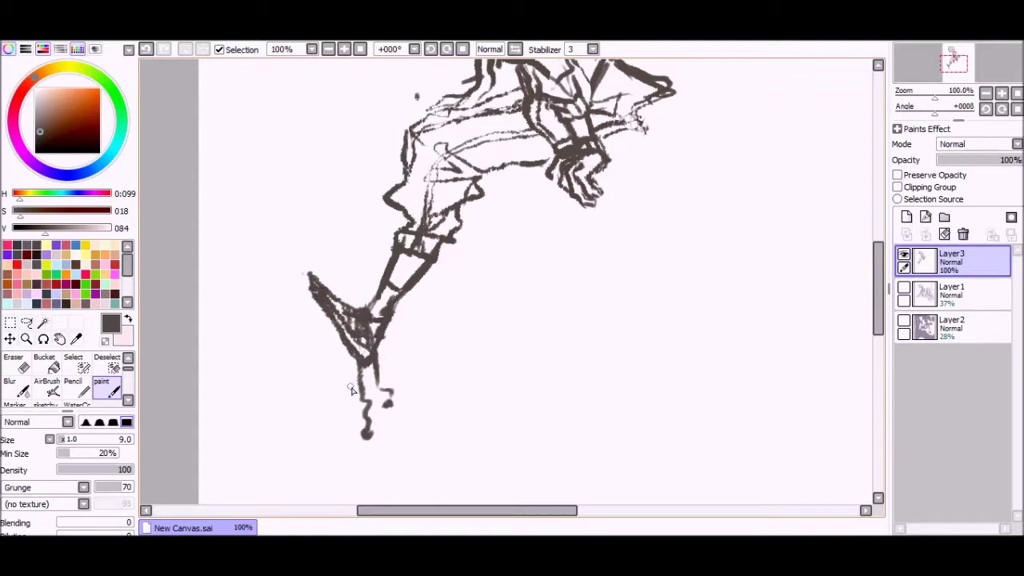
scroll(352, 390, "up", 5)
scroll(840, 263, "down", 3)
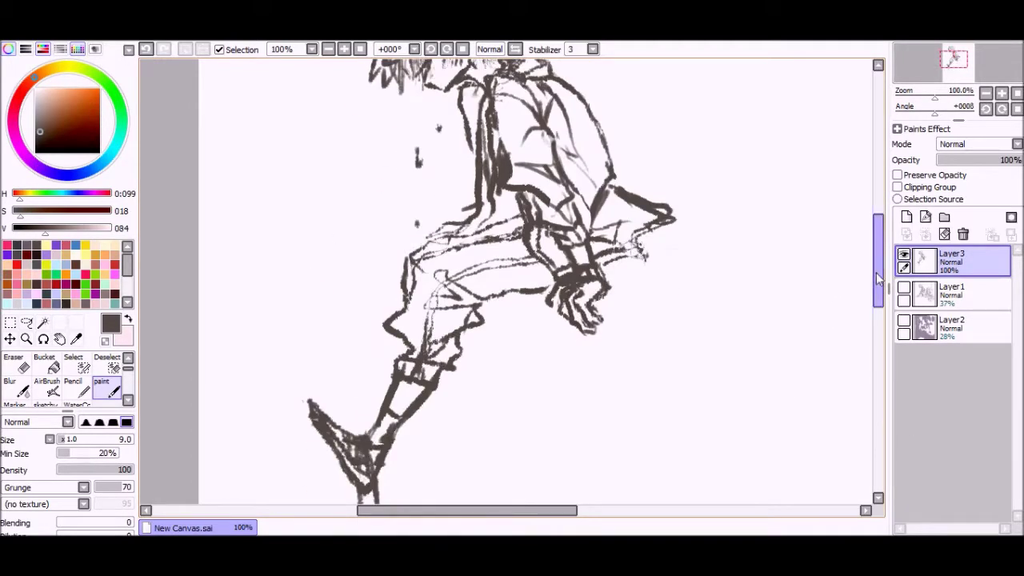
scroll(880, 216, "down", 1)
scroll(880, 216, "down", 3)
left_click(320, 73)
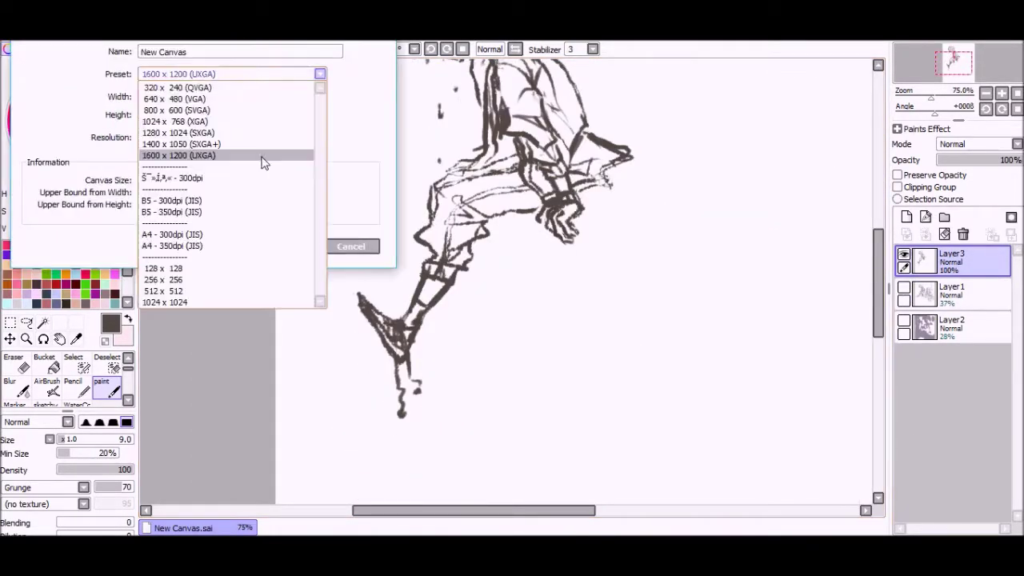
left_click(235, 160)
key("Escape")
scroll(426, 203, "up", 5)
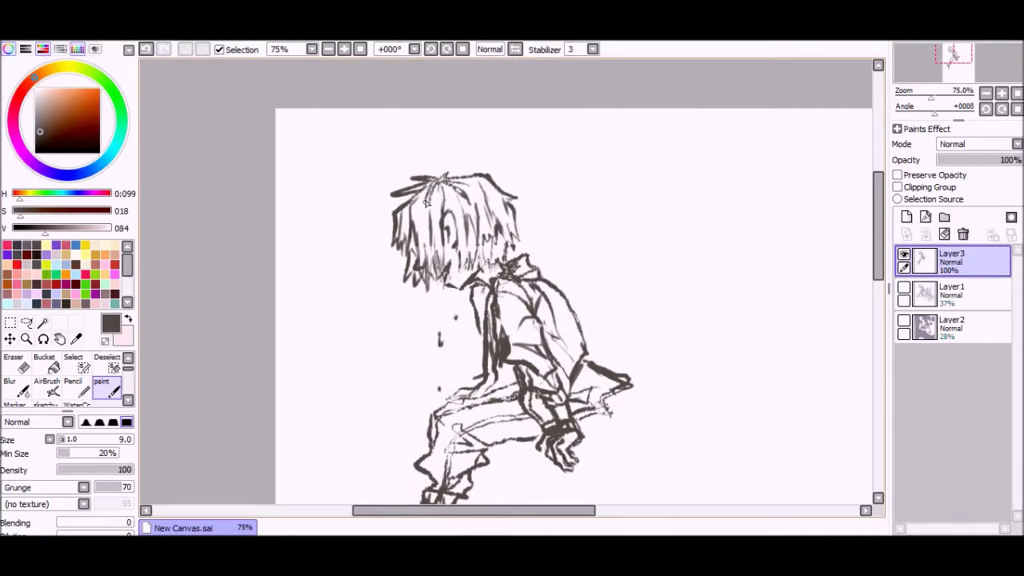
Ink the far leg's rolled trouser cuff beside the near knee, briefly checking it against the Layer1 sketch.
scroll(880, 224, "down", 3)
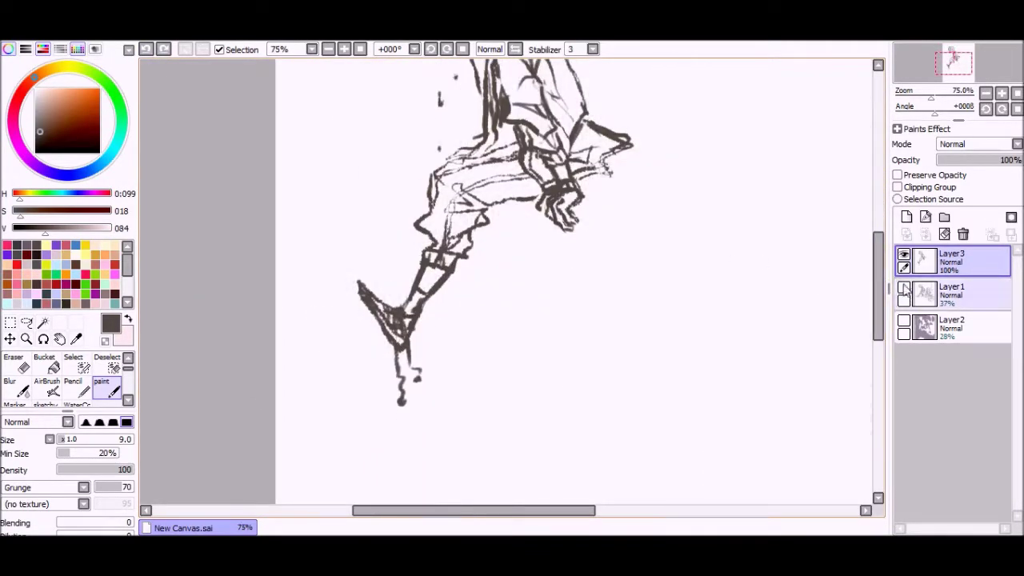
left_click(903, 288)
left_click(904, 288)
scroll(504, 294, "up", 1)
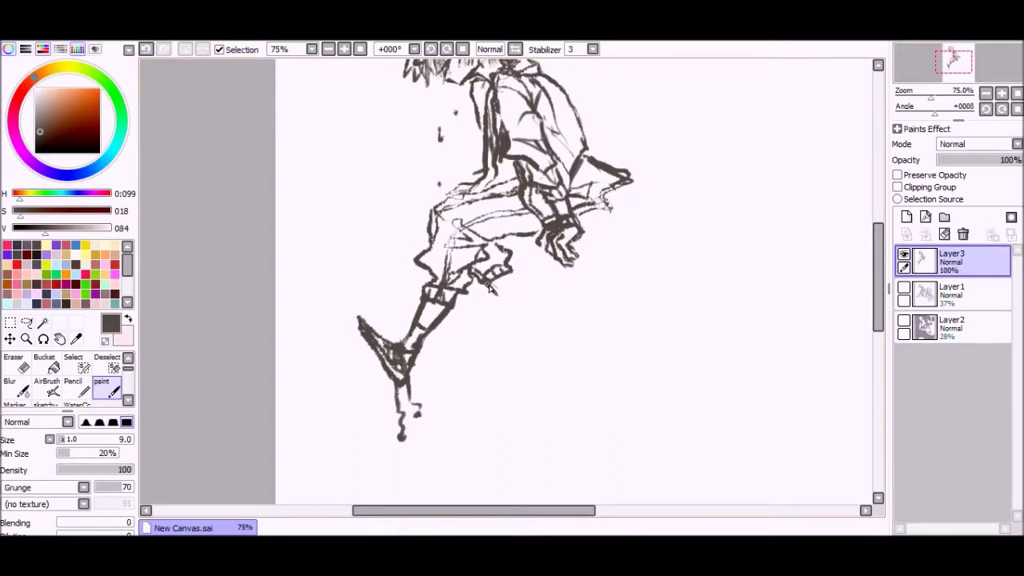
left_click(904, 288)
left_click(904, 288)
Ink the far leg's shin and a narrow shoe below the cuff, undoing failed strokes.
scroll(533, 313, "up", 2)
scroll(532, 314, "down", 1)
mouse_move(556, 336)
left_mouse_down()
mouse_move(544, 396)
mouse_move(526, 346)
left_mouse_up()
key("ctrl+z")
key("ctrl+z")
left_click_drag(544, 403, 527, 345)
key("ctrl+z")
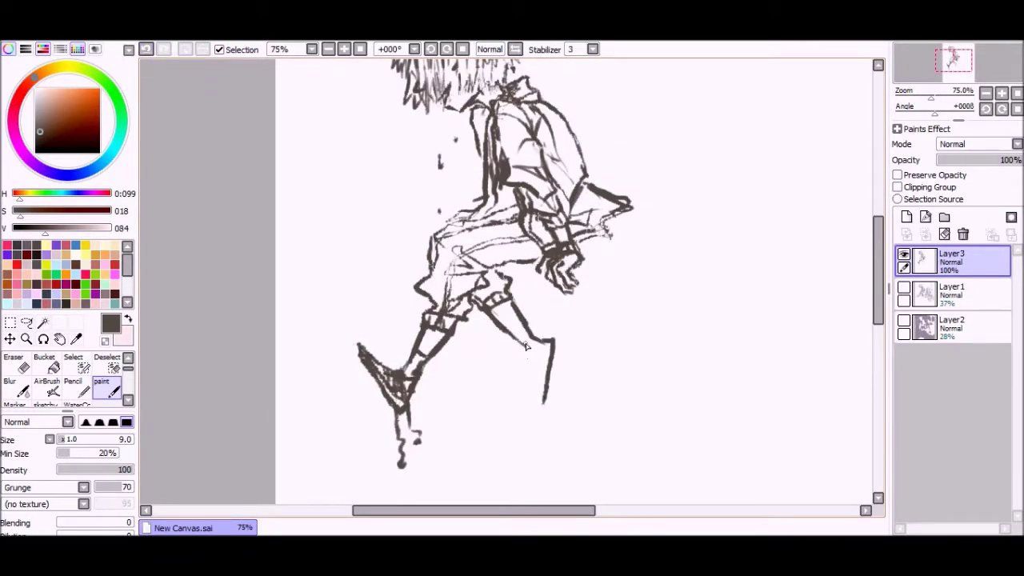
key("ctrl+z")
key("ctrl+z")
mouse_move(538, 409)
left_mouse_down()
mouse_move(560, 345)
mouse_move(536, 416)
left_mouse_up()
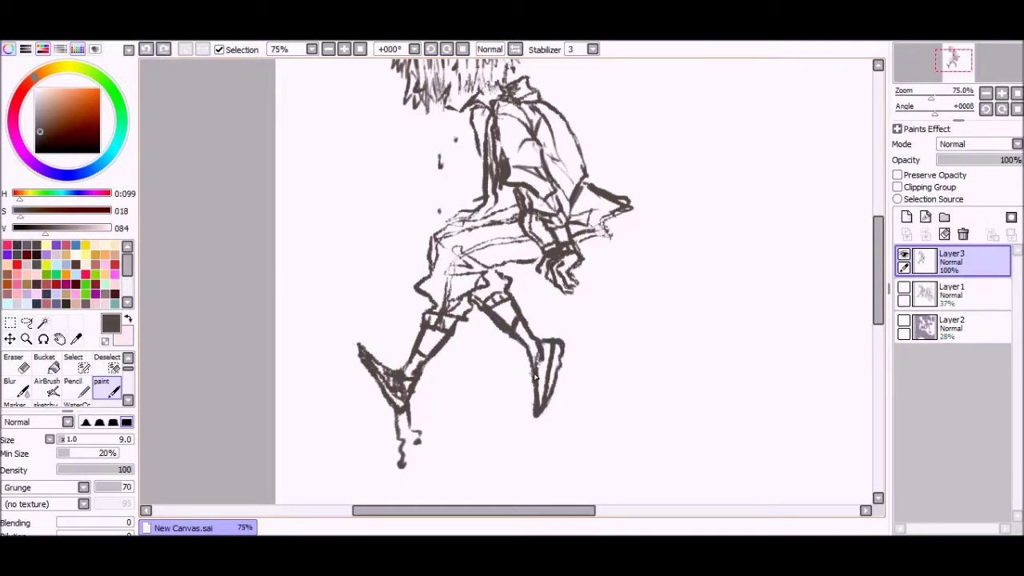
Ink tied laces on the far shoe with loose ends hanging down from the front.
mouse_move(541, 364)
left_mouse_down()
mouse_move(529, 476)
mouse_move(524, 422)
left_mouse_up()
key("ctrl+z")
key("ctrl+z")
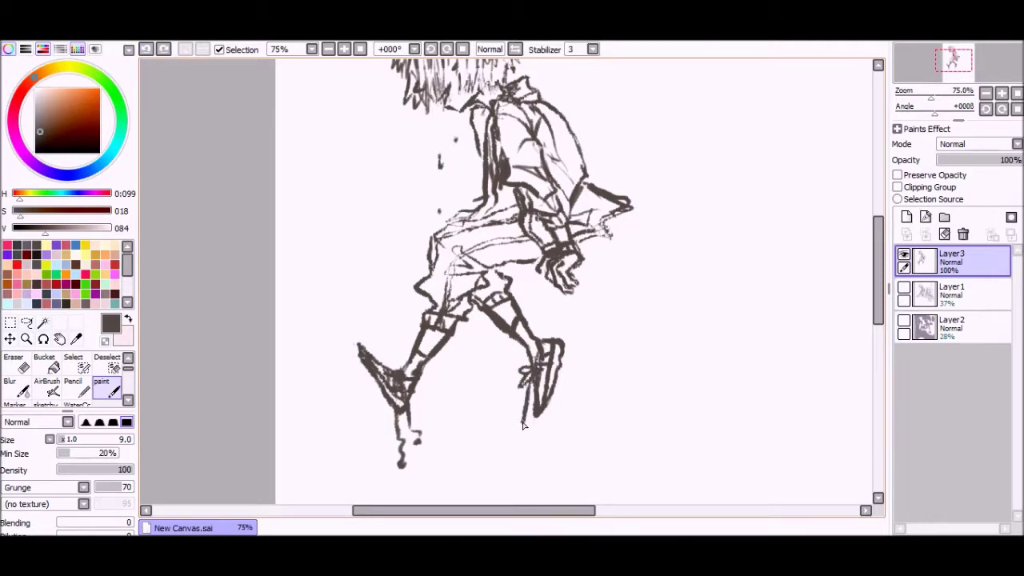
scroll(548, 428, "down", 2)
key("ctrl+z")
left_click_drag(530, 303, 504, 328)
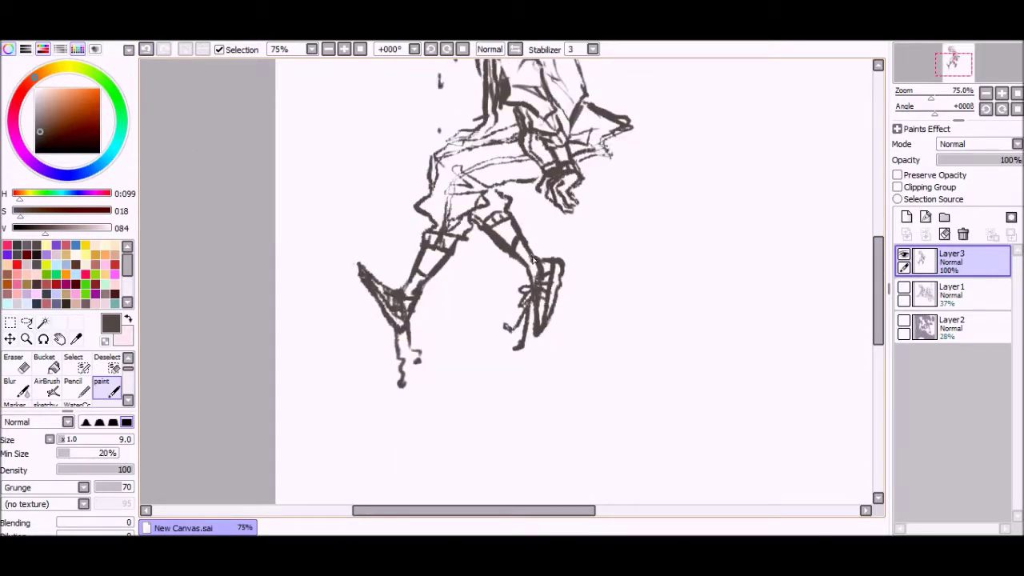
Thicken the far shoe's sole and shade the cuff above its shin, undoing a stray stroke.
left_click_drag(878, 288, 878, 258)
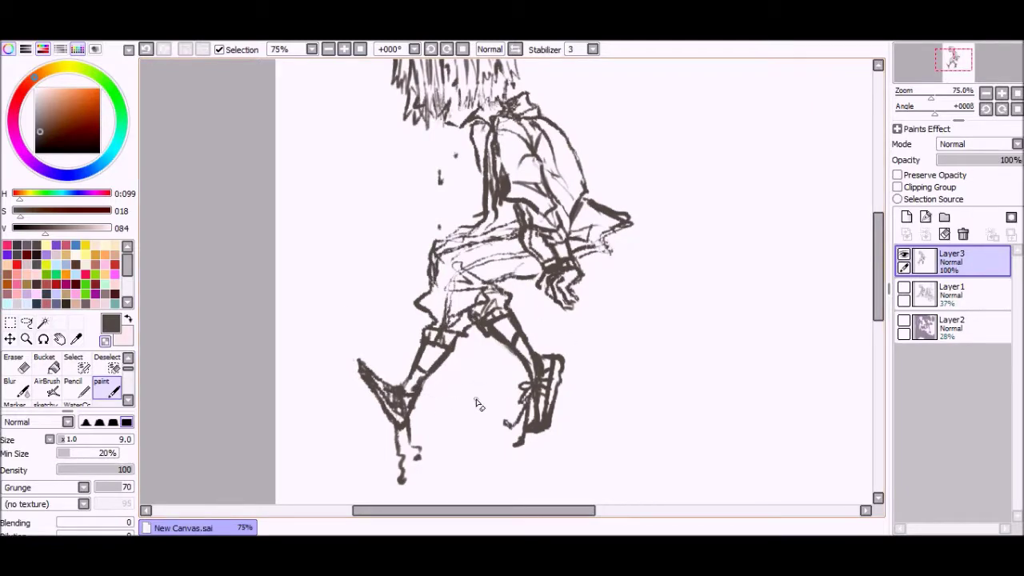
scroll(339, 61, "down", 3)
scroll(320, 62, "up", 3)
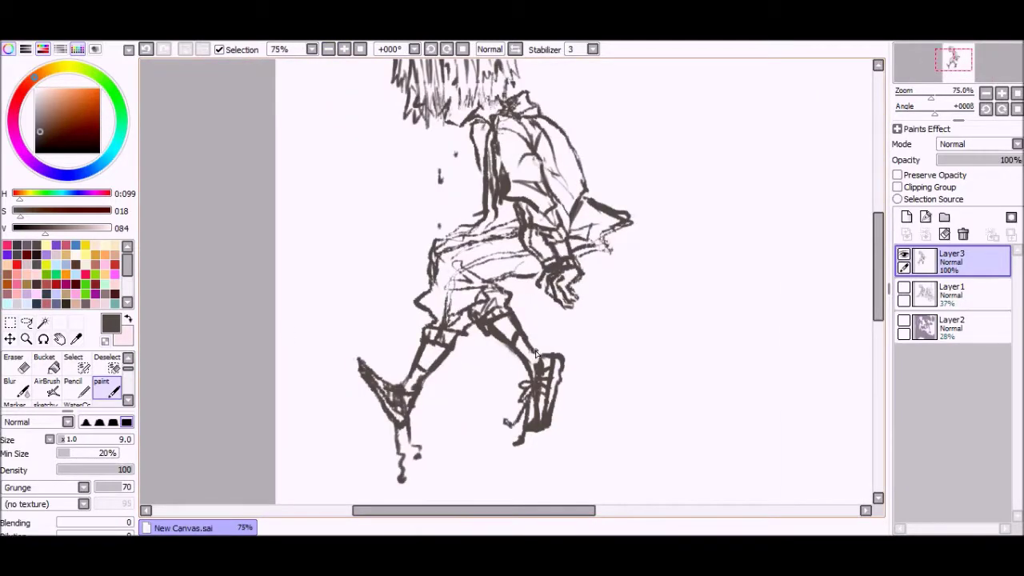
scroll(536, 354, "down", 2)
scroll(576, 408, "up", 2)
key("ctrl+z")
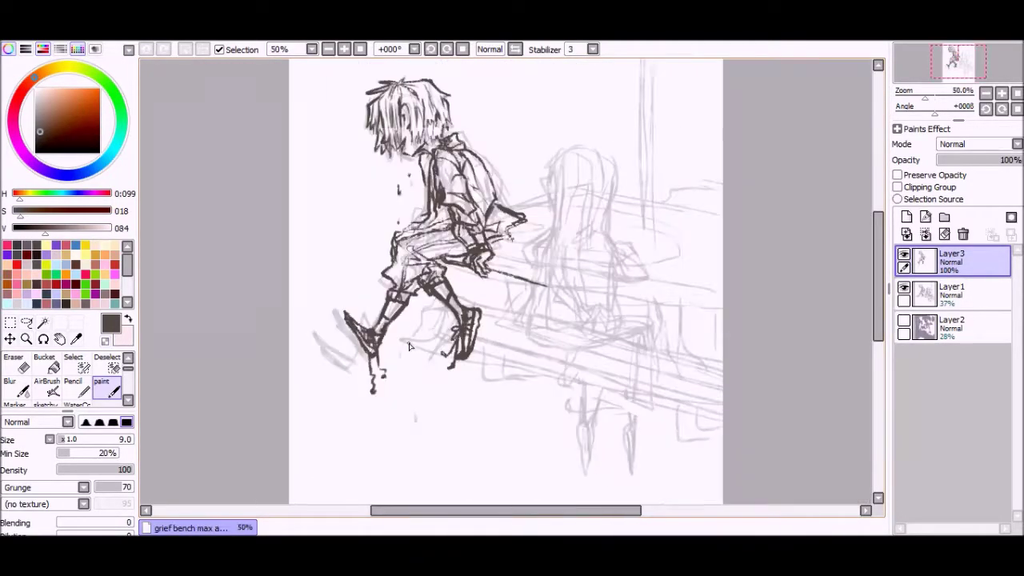
Ink the bench's back edge behind the boy's hand and its long front edge toward the canvas's right border.
scroll(845, 242, "up", 2)
scroll(846, 242, "down", 1)
scroll(845, 241, "up", 1)
left_click_drag(472, 357, 572, 385)
scroll(145, 72, "down", 2)
left_click_drag(445, 419, 615, 483)
scroll(466, 359, "down", 1)
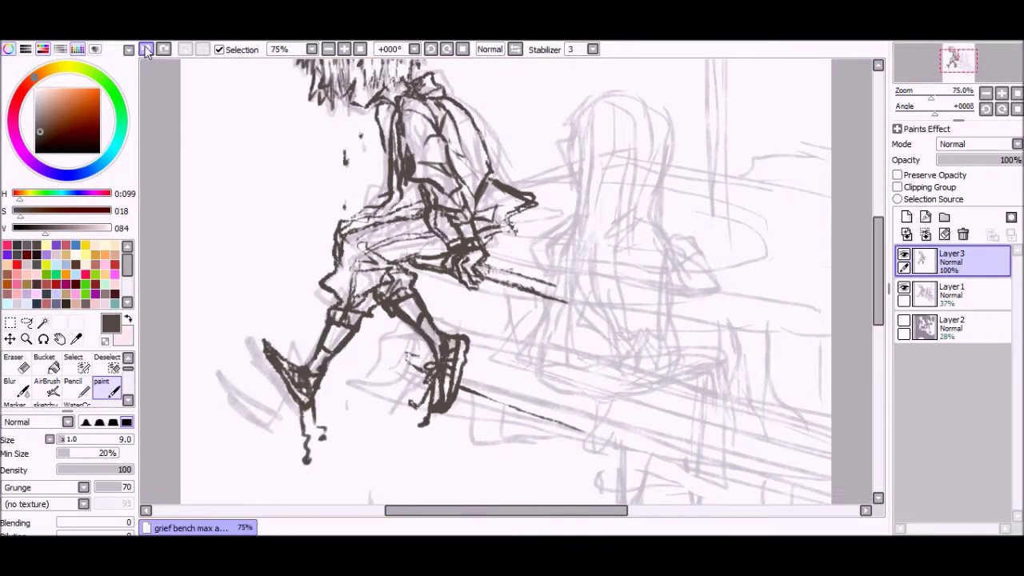
left_click_drag(552, 371, 684, 417)
left_click_drag(611, 392, 828, 452)
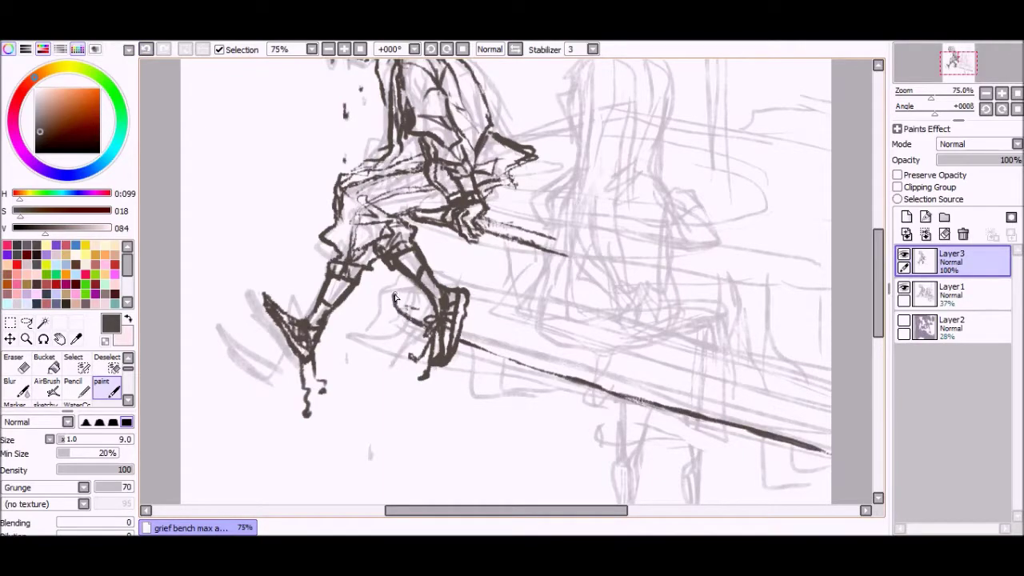
Ink the bench plank's rounded end, second parallel edge and rear edge beside the far shoe, redoing failed strokes.
mouse_move(393, 297)
left_mouse_down()
mouse_move(644, 391)
mouse_move(832, 427)
left_mouse_up()
key("ctrl+z")
scroll(865, 291, "up", 1)
scroll(866, 292, "down", 1)
scroll(404, 327, "down", 1)
scroll(404, 326, "up", 1)
key("ctrl+z")
left_click_drag(471, 314, 553, 334)
key("ctrl+z")
left_click_drag(462, 304, 552, 328)
scroll(512, 320, "down", 1)
scroll(512, 320, "up", 1)
Ink the angular support bracket under the bench plank near the boy's far shoe.
left_click_drag(477, 368, 573, 419)
scroll(559, 408, "down", 2)
key("ctrl+z")
left_click_drag(485, 328, 558, 335)
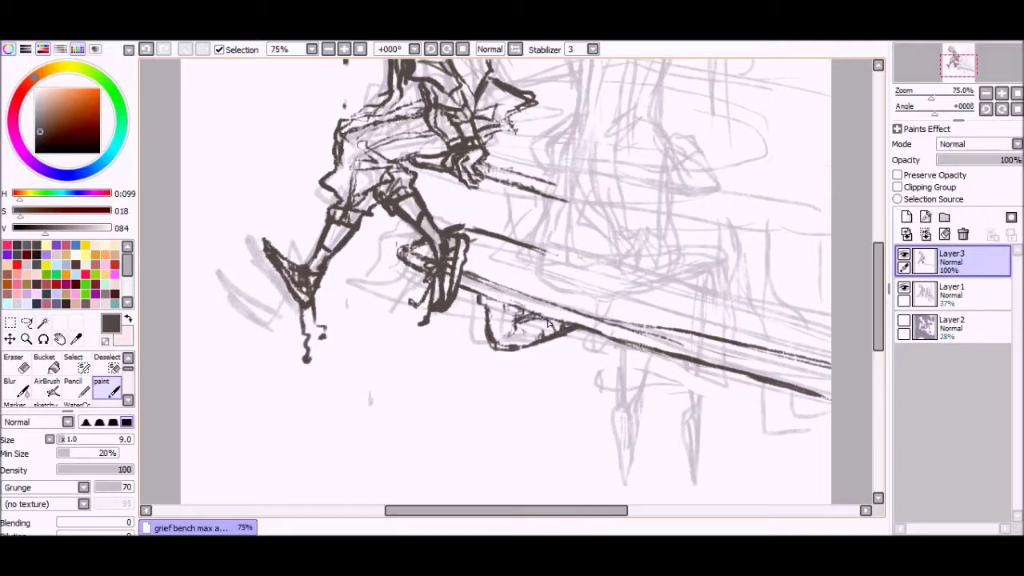
scroll(513, 306, "up", 1)
scroll(708, 422, "down", 1)
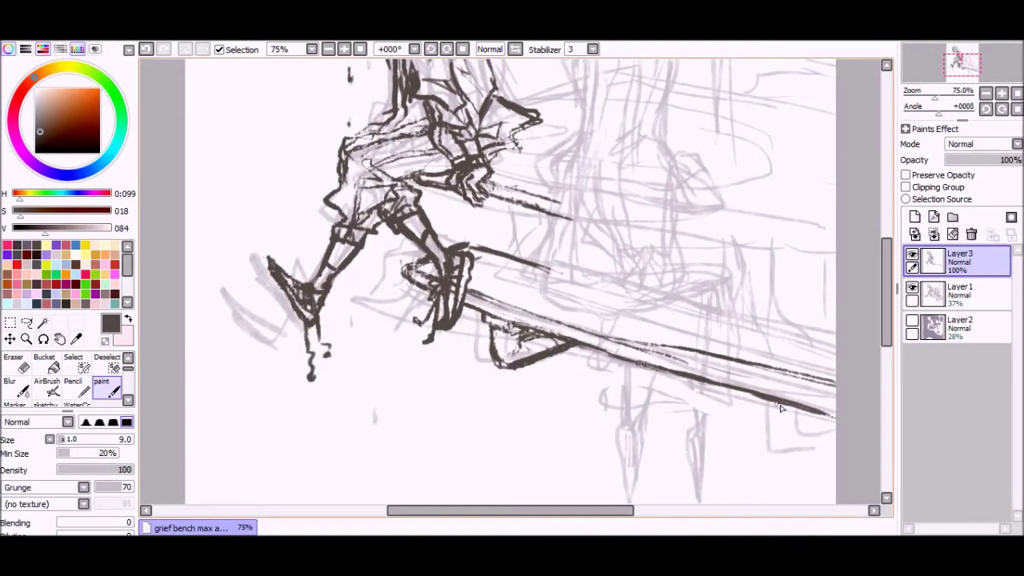
Ink a second support bracket under the bench plank at the canvas's right border.
scroll(760, 356, "down", 1)
left_click_drag(764, 353, 830, 392)
left_click_drag(798, 360, 801, 382)
scroll(874, 293, "down", 1)
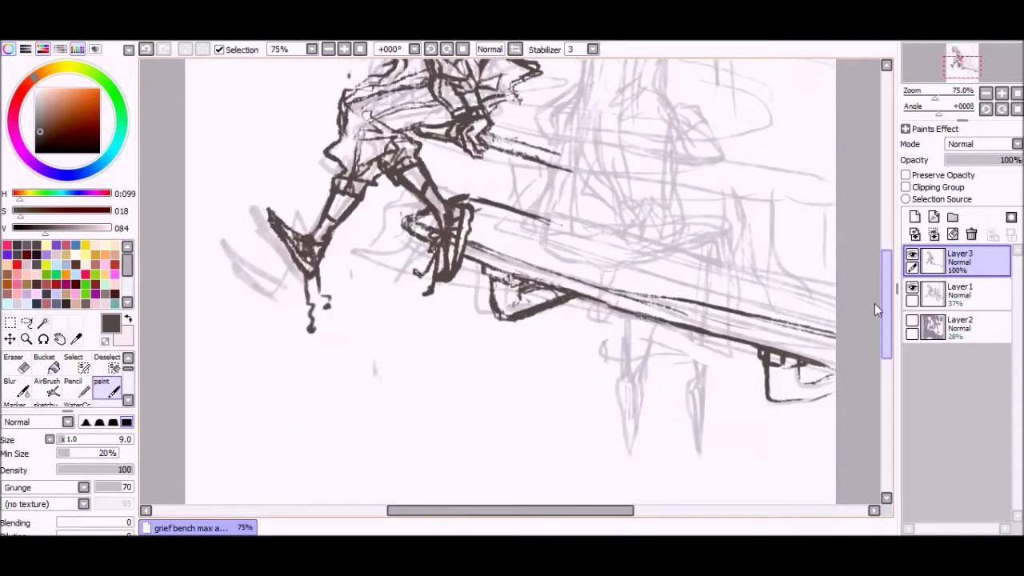
Ink the crown of the seated girl's head and the hair falling along her face side.
scroll(874, 293, "up", 3)
left_click_drag(640, 209, 615, 279)
left_click_drag(704, 220, 730, 328)
left_click(147, 51)
left_click_drag(616, 218, 602, 392)
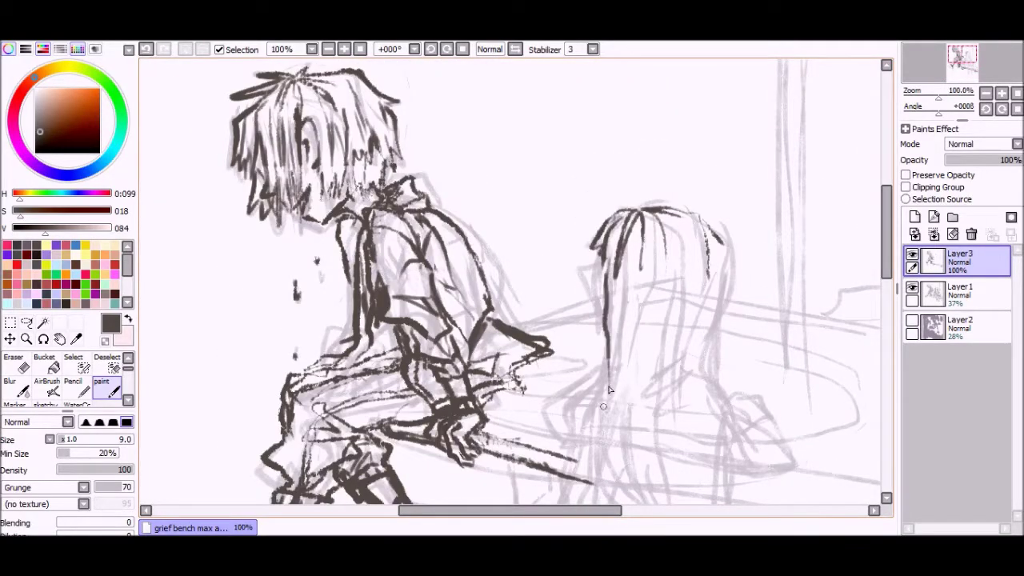
Ink long flowing hair strands from the girl's crown down her back, undoing one stroke.
scroll(608, 320, "down", 3)
left_click_drag(584, 240, 680, 428)
left_click_drag(663, 150, 662, 209)
left_click_drag(676, 120, 592, 332)
left_click_drag(608, 280, 652, 380)
left_click_drag(680, 370, 686, 417)
left_click_drag(720, 106, 742, 272)
left_click_drag(724, 143, 707, 238)
key("ctrl+z")
Ink the outer contour and lower tips of the girl's hair with more inner strands, undoing failed strokes.
left_click_drag(720, 180, 632, 328)
mouse_move(736, 246)
left_mouse_down()
mouse_move(717, 408)
mouse_move(736, 428)
left_mouse_up()
key("ctrl+z")
key("ctrl+z")
key("ctrl+z")
mouse_move(701, 344)
left_mouse_down()
mouse_move(724, 424)
mouse_move(727, 416)
left_mouse_up()
left_click_drag(704, 334, 682, 396)
left_click_drag(704, 132, 652, 264)
left_click_drag(688, 176, 616, 344)
Hide Layer1 and add curved strands running to the ends of the girl's hair.
left_click_drag(884, 272, 885, 240)
left_click(912, 286)
scroll(636, 341, "down", 2)
left_click_drag(632, 337, 680, 468)
left_click_drag(645, 314, 686, 470)
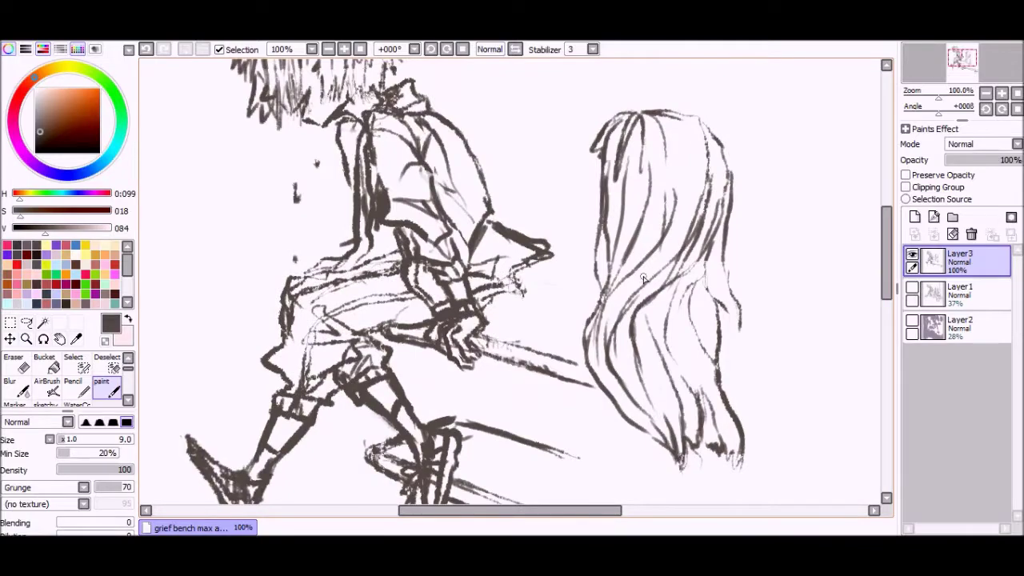
scroll(724, 175, "up", 2)
scroll(724, 240, "down", 2)
Show Layer1 and ink the girl's bent right arm and puffed sleeve beside her hair.
left_click(912, 286)
left_click_drag(718, 289, 780, 332)
left_click_drag(726, 352, 788, 336)
left_click_drag(740, 306, 780, 316)
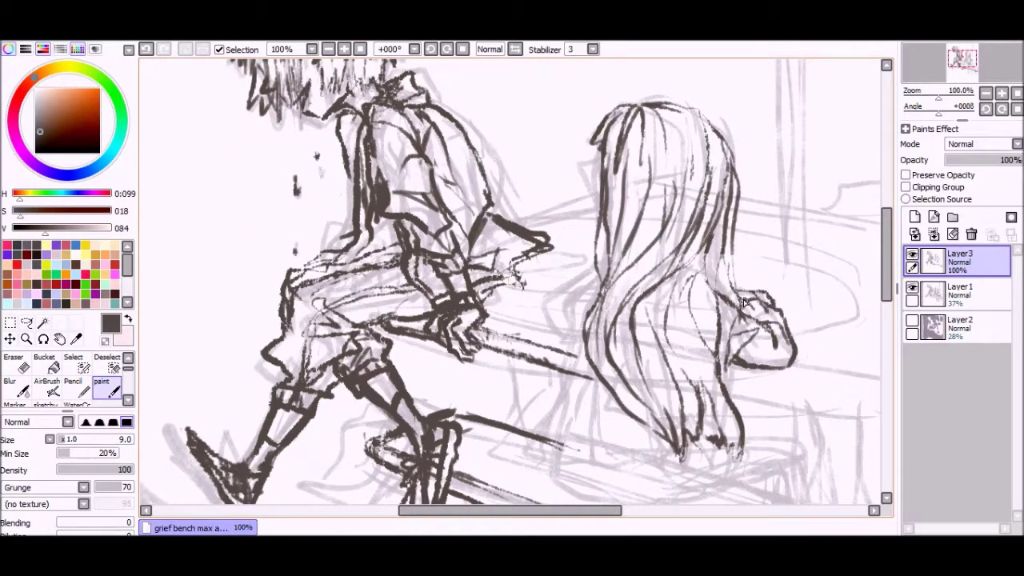
Ink the girl's left sleeve, the side of her dress and its pleated hem below the hair.
scroll(744, 302, "down", 2)
left_click_drag(596, 286, 556, 344)
scroll(588, 348, "down", 3)
left_click_drag(560, 224, 644, 323)
left_click_drag(644, 320, 666, 338)
left_click_drag(545, 328, 671, 350)
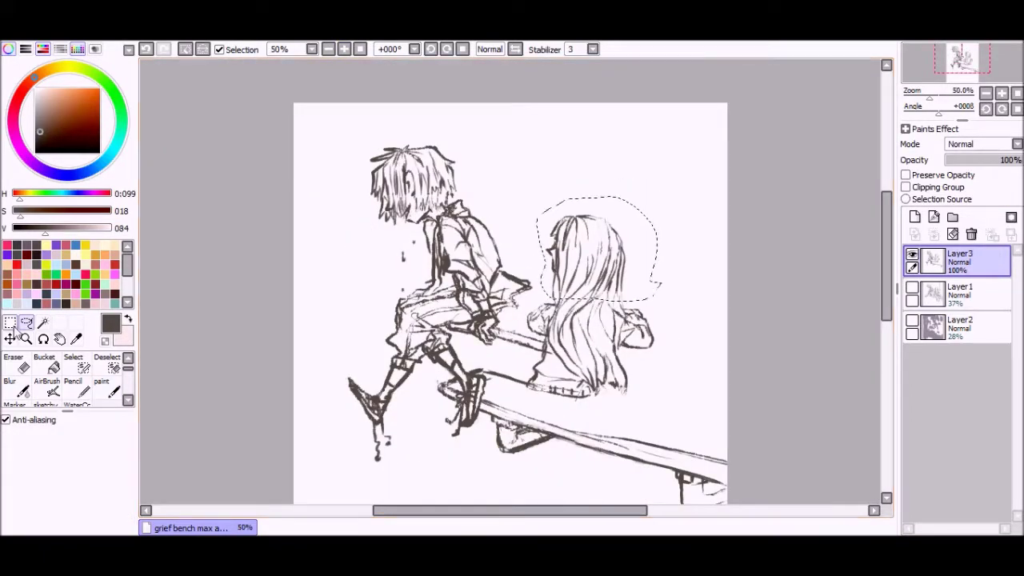
Select the girl's head and move it slightly down toward her shoulders.
key("ctrl+t")
key("ctrl+plus")
key("Return")
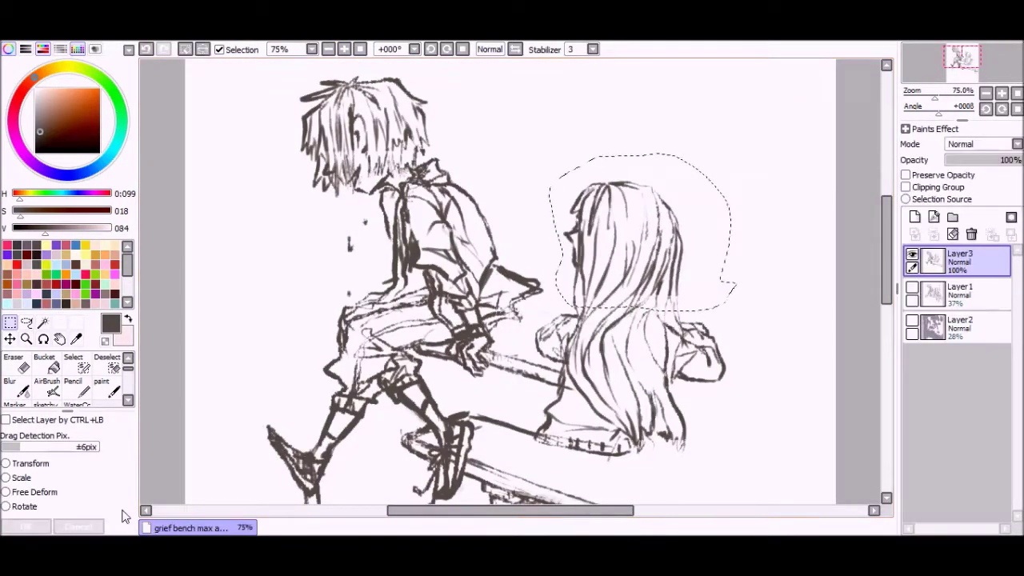
key("ctrl+t")
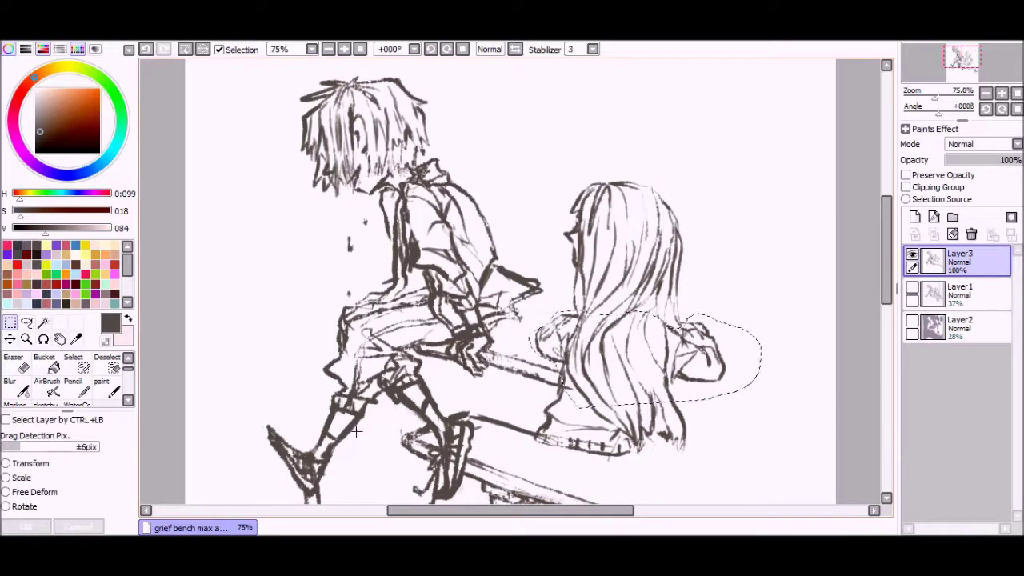
key("Escape")
mouse_move(656, 256)
left_mouse_down()
mouse_move(644, 268)
mouse_move(637, 259)
left_mouse_up()
left_click(101, 387)
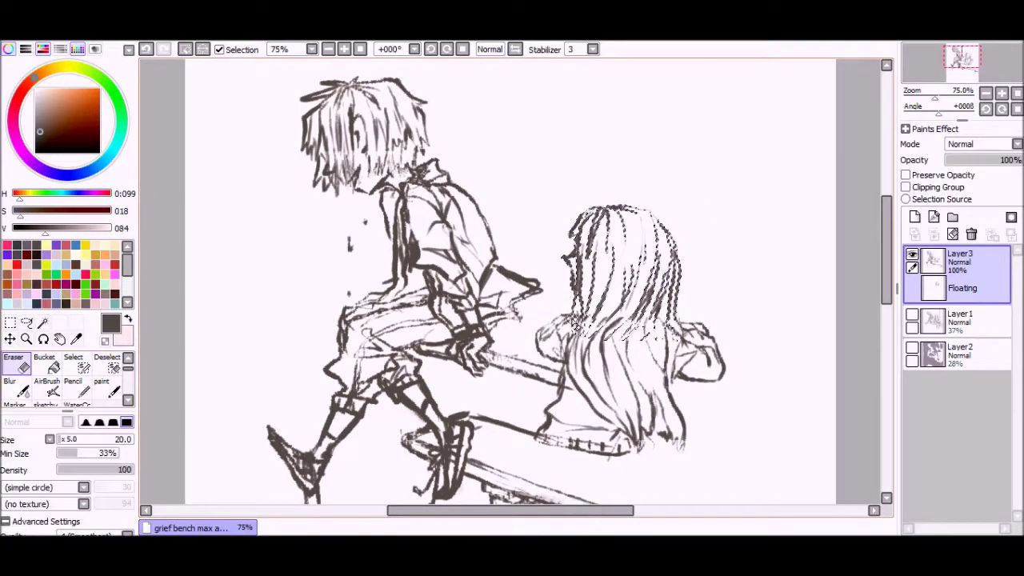
Reshape the selected head and arms of the girl with Free Deform, raising the upper corners and narrowing the top.
scroll(663, 286, "down", 2)
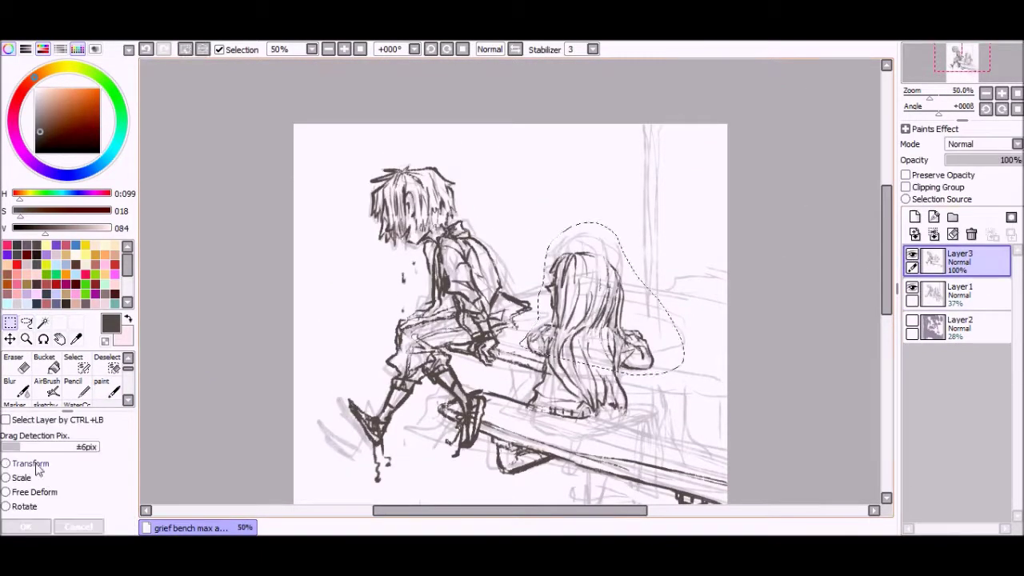
left_click(40, 491)
left_click_drag(674, 246, 645, 229)
left_click_drag(531, 248, 531, 238)
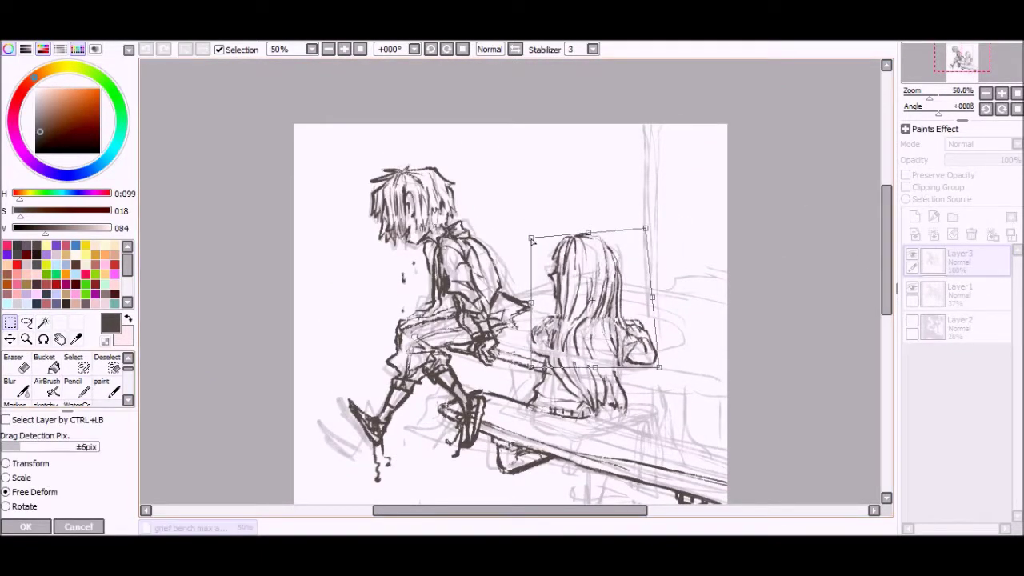
key("Return")
key("ctrl+plus")
key("b")
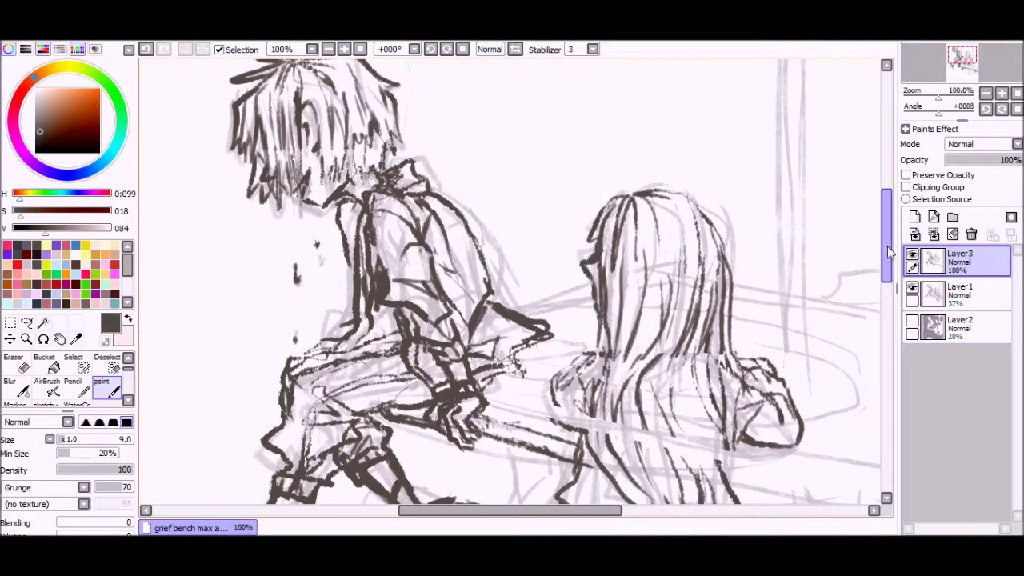
Ink the left side line of the girl's dress down to the bench with the paint brush, undoing a stroke.
scroll(888, 252, "down", 3)
left_click(73, 386)
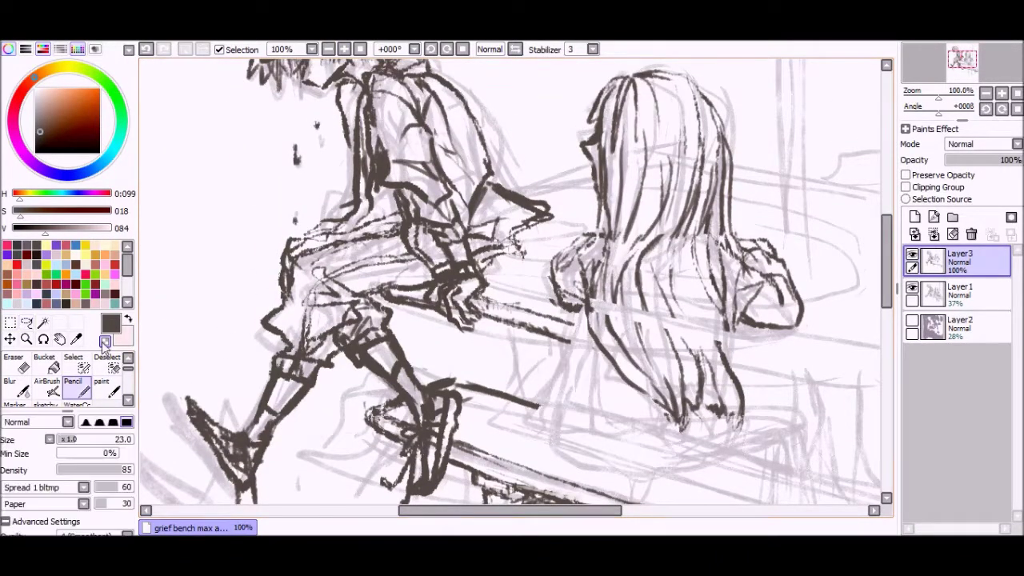
left_click(102, 383)
left_click_drag(593, 305, 569, 370)
left_click(146, 49)
scroll(720, 288, "down", 2)
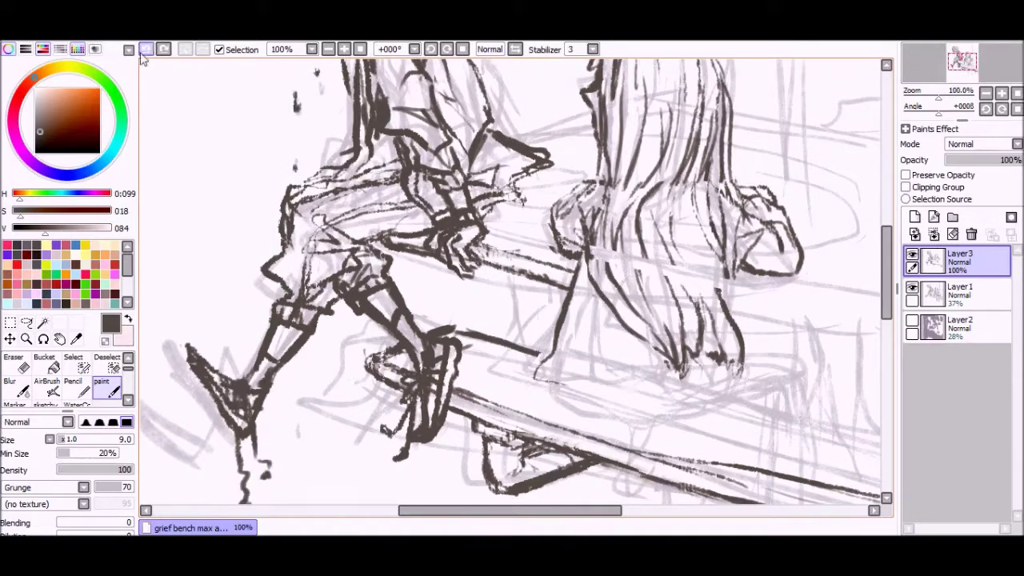
Ink the girl's folded legs and foot on the bench, plus the dress folds and pleated hem.
left_click_drag(744, 275, 800, 298)
scroll(797, 295, "down", 1)
scroll(564, 268, "up", 2)
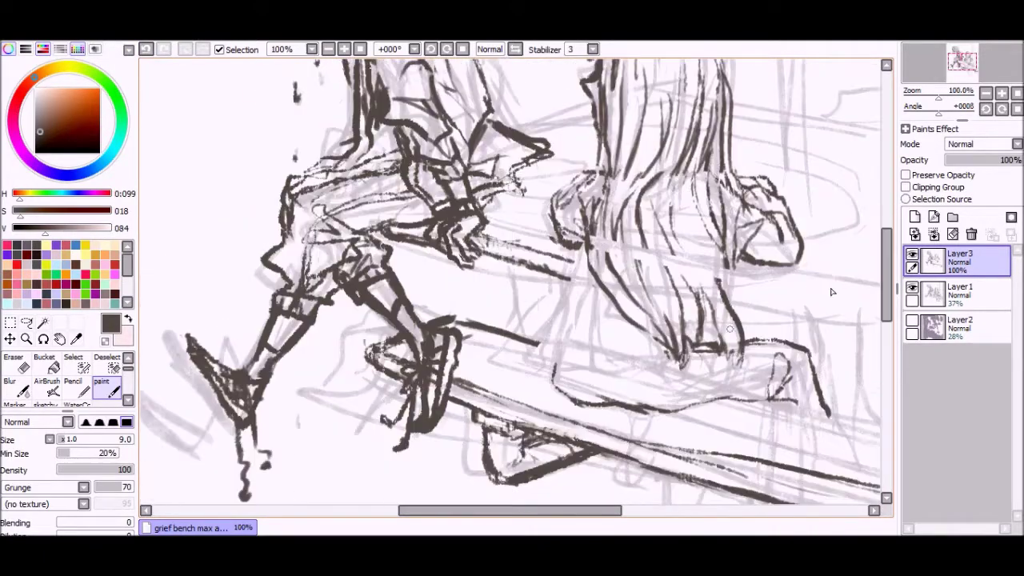
scroll(638, 360, "down", 2)
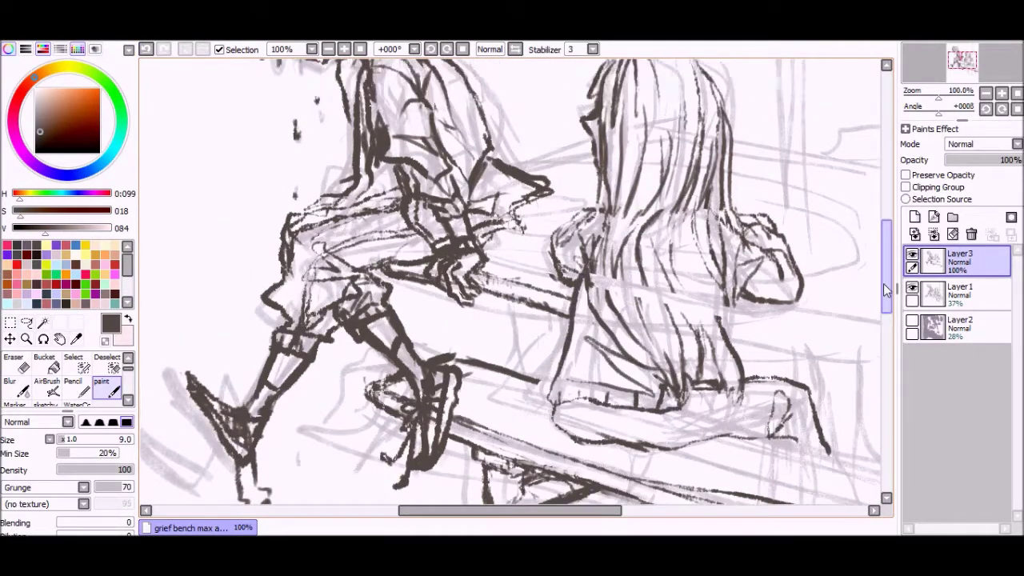
Hide Layer1, refine the girl's hair and redraw her left sleeve with a more angular shape.
left_click(912, 286)
scroll(837, 300, "up", 3)
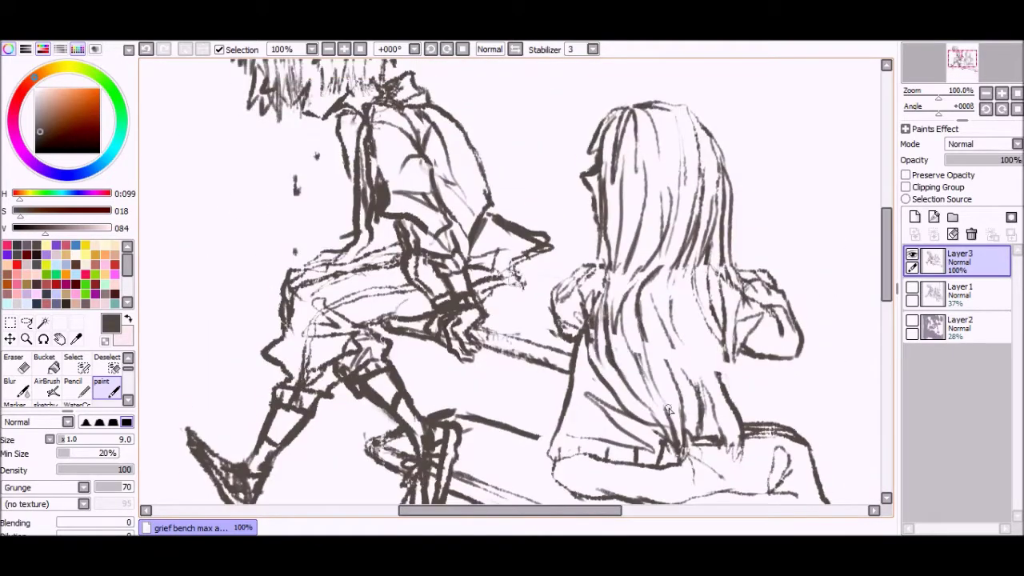
scroll(888, 284, "down", 3)
scroll(888, 284, "up", 2)
left_click(73, 388)
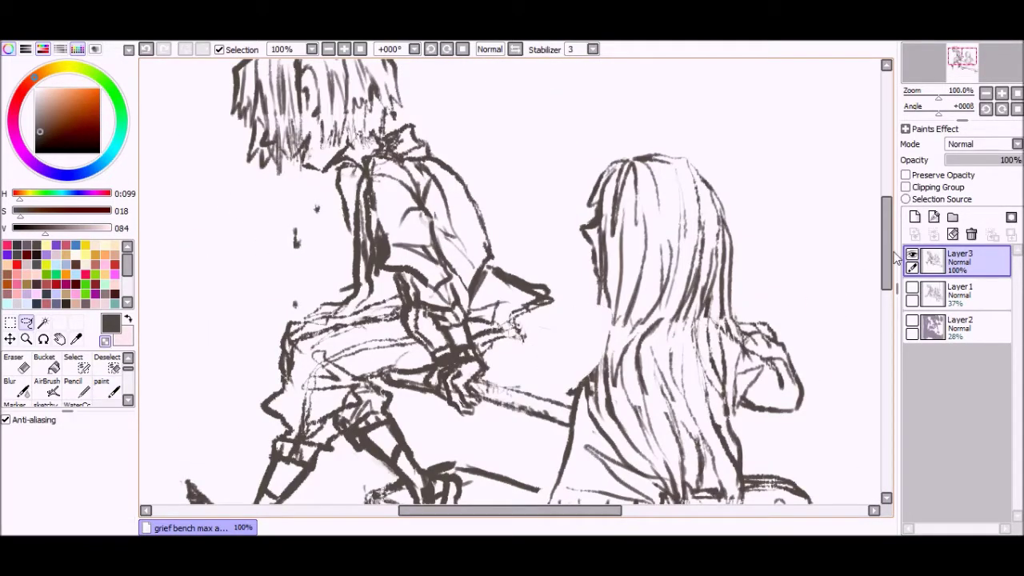
left_click(100, 385)
left_click_drag(599, 221, 579, 266)
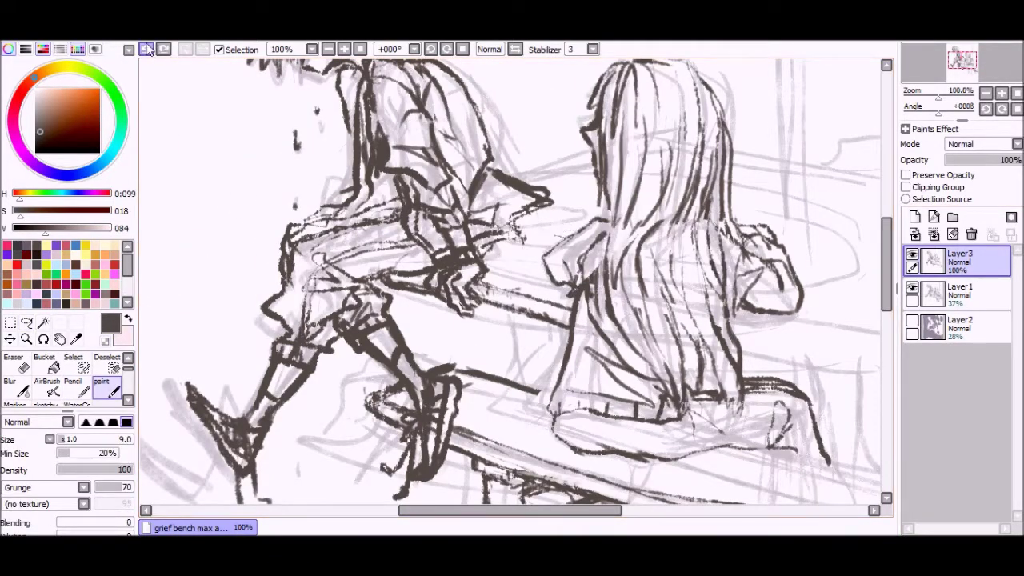
Rework the girl's lower hair tips and the dress edge where they meet her folded legs.
key("minus")
key("plus")
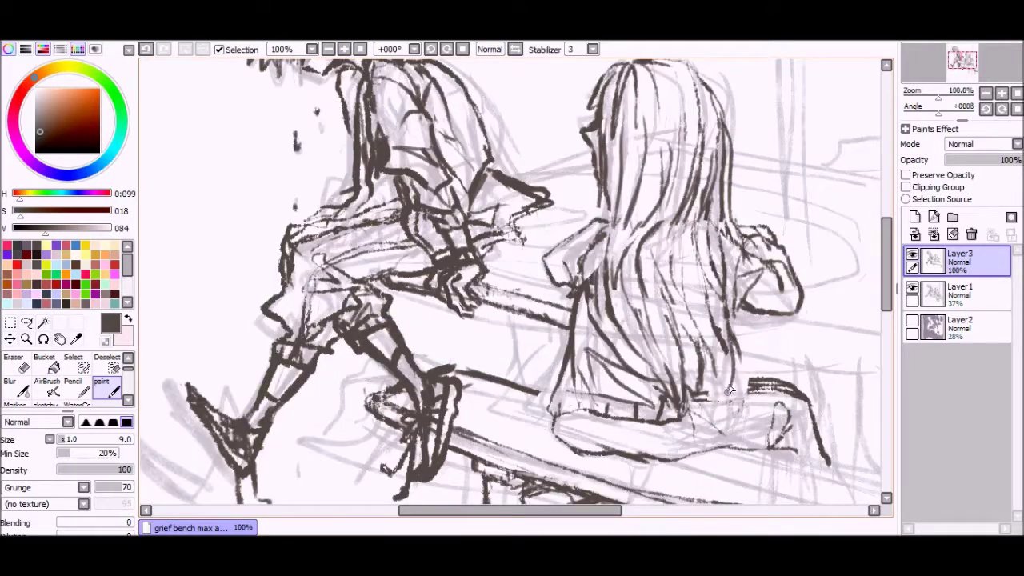
scroll(605, 288, "up", 3)
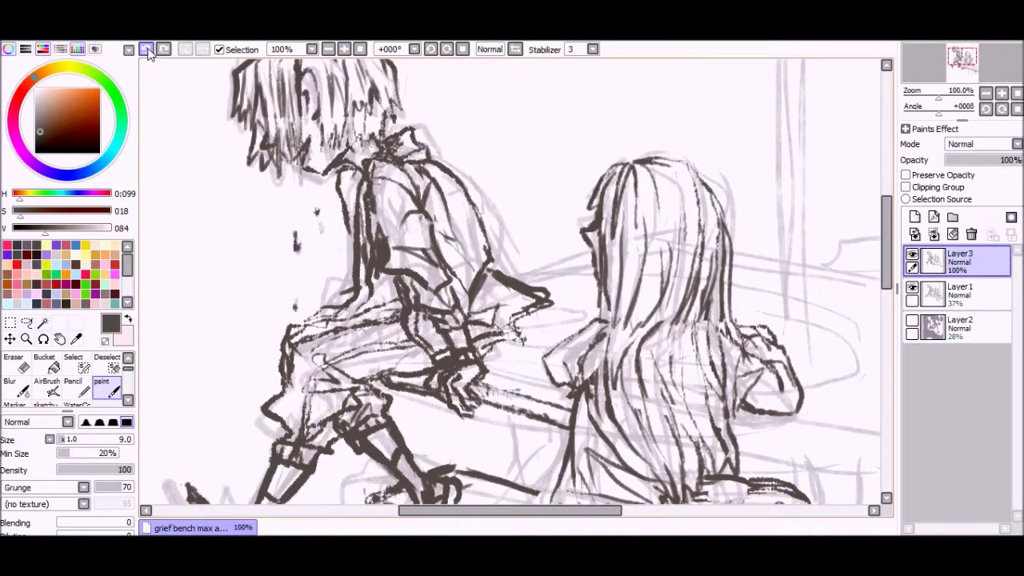
Ink the girl's left hand reaching toward the boy with Layer1 hidden, and show the sketch again.
left_click(912, 286)
scroll(627, 306, "down", 1)
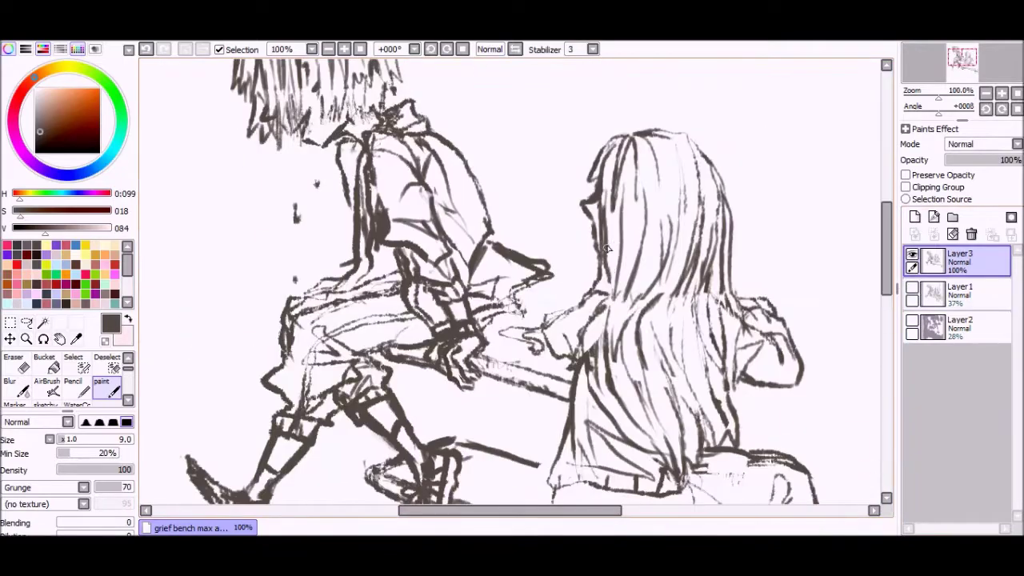
scroll(625, 259, "down", 2)
mouse_move(884, 276)
left_mouse_down()
mouse_move(883, 213)
mouse_move(881, 283)
left_mouse_up()
left_click(912, 286)
key("ctrl+minus")
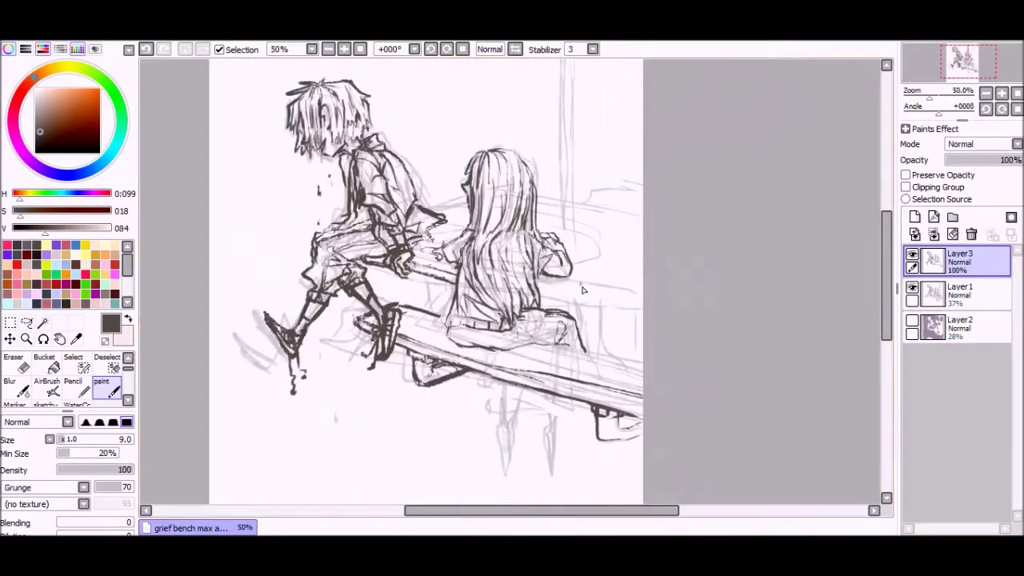
Add a layer above Layer3, hide Layer1 and try a short bench-edge line running outward from the girl's bent arm on Layer3.
left_click(914, 217)
left_click(911, 287)
left_click(912, 286)
left_click(960, 295)
key("ctrl+plus")
left_click_drag(557, 232, 562, 330)
key("ctrl+minus")
left_click(912, 320)
key("ctrl+plus")
left_click_drag(620, 362, 679, 385)
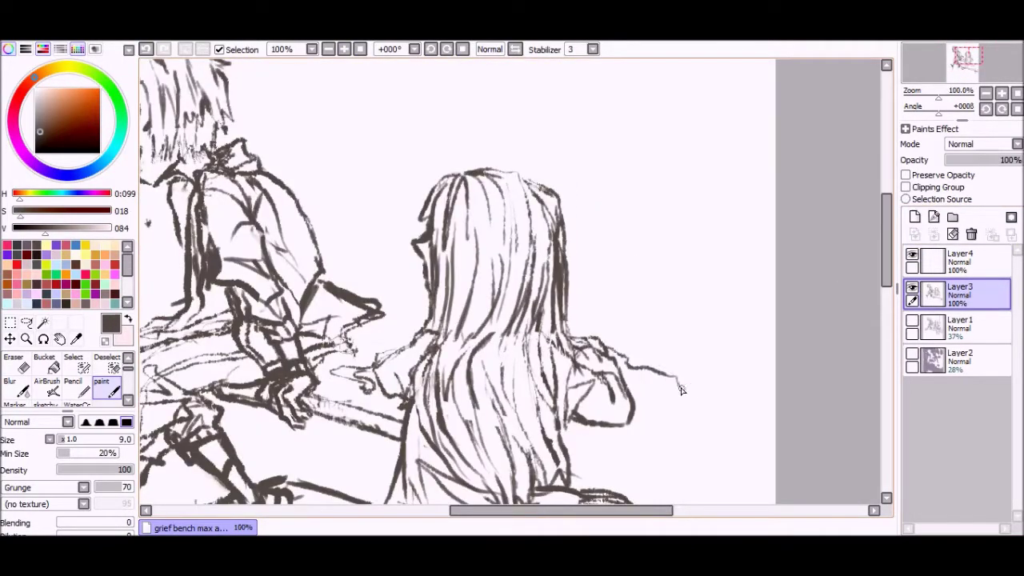
Ink the far edge of the bench seat on Layer3 from the girl's folded leg to the canvas edge.
scroll(691, 391, "down", 3)
key("ctrl+minus")
key("ctrl+plus")
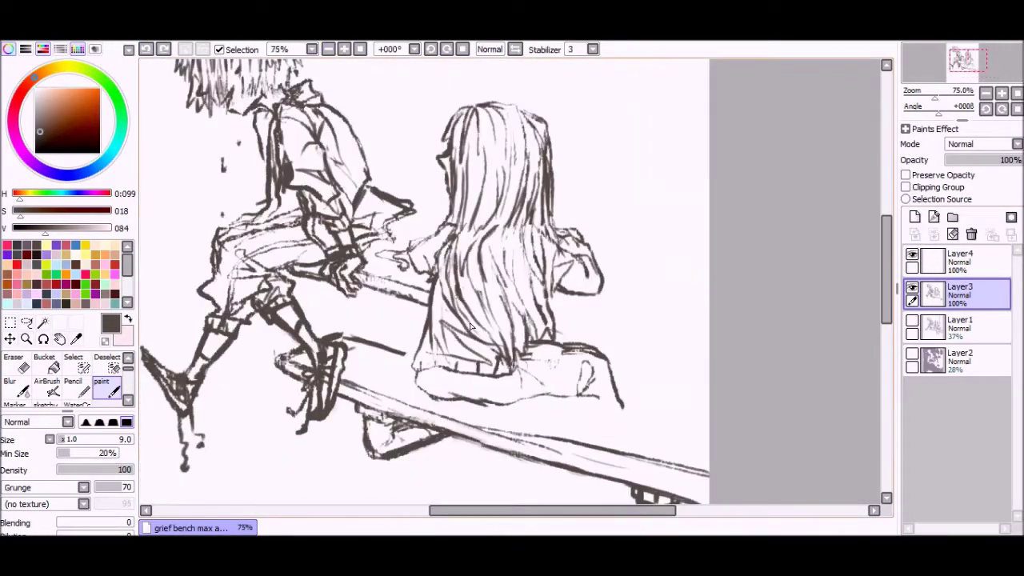
scroll(549, 355, "up", 1)
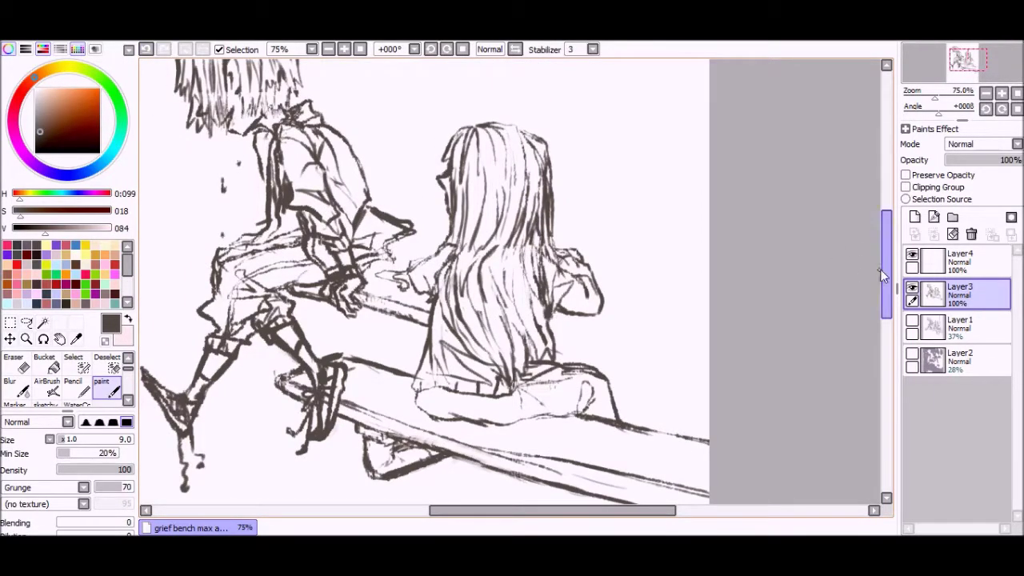
scroll(883, 274, "up", 1)
Compare with the Layer1 sketch and ink the rear bench plank's upper edge behind the girl on Layer4.
left_click(912, 320)
left_click(912, 320)
left_click(960, 262)
left_click_drag(464, 349, 710, 389)
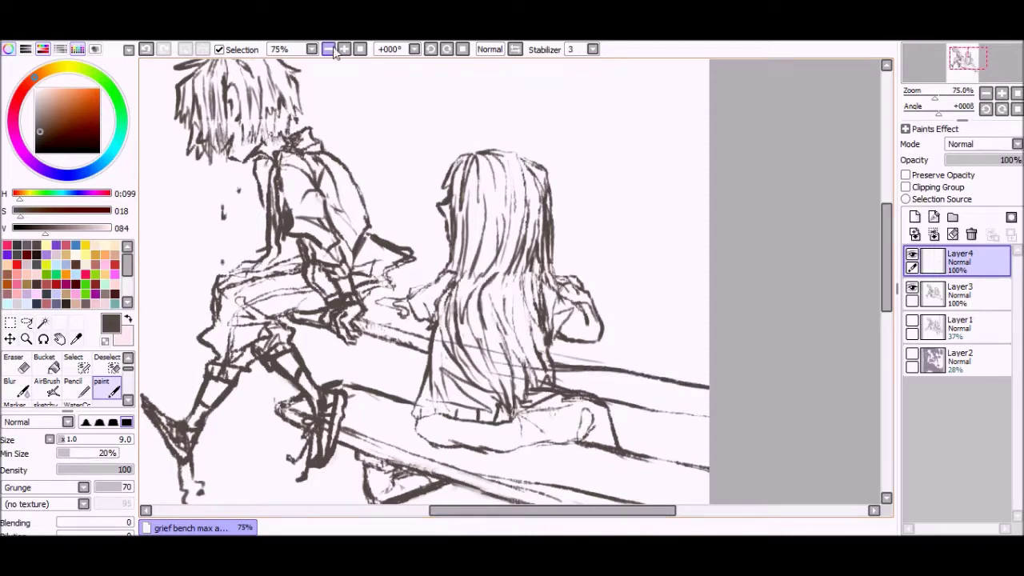
left_click(329, 49)
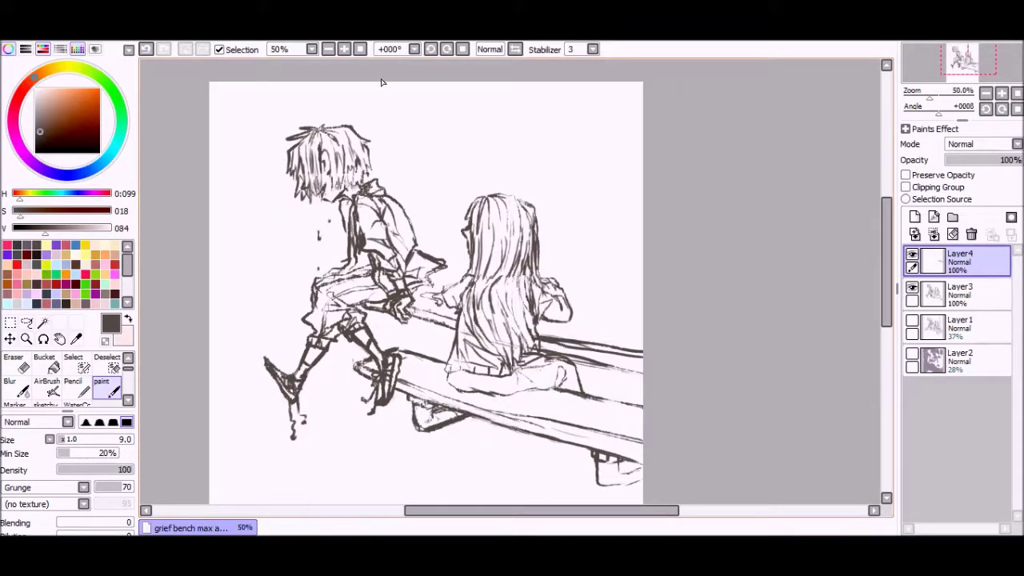
Ink the rear plank's lower edge close below the upper one, using Layer1 as a guide and hiding it again.
left_click(344, 49)
left_click(344, 48)
left_click(912, 320)
left_click_drag(560, 322, 672, 360)
left_click(912, 320)
left_click(329, 49)
left_click(329, 49)
left_click(343, 49)
Lasso the rear plank lines beside the girl and adjust their slope with Free Deform.
left_click(27, 322)
left_click(10, 338)
left_click(101, 385)
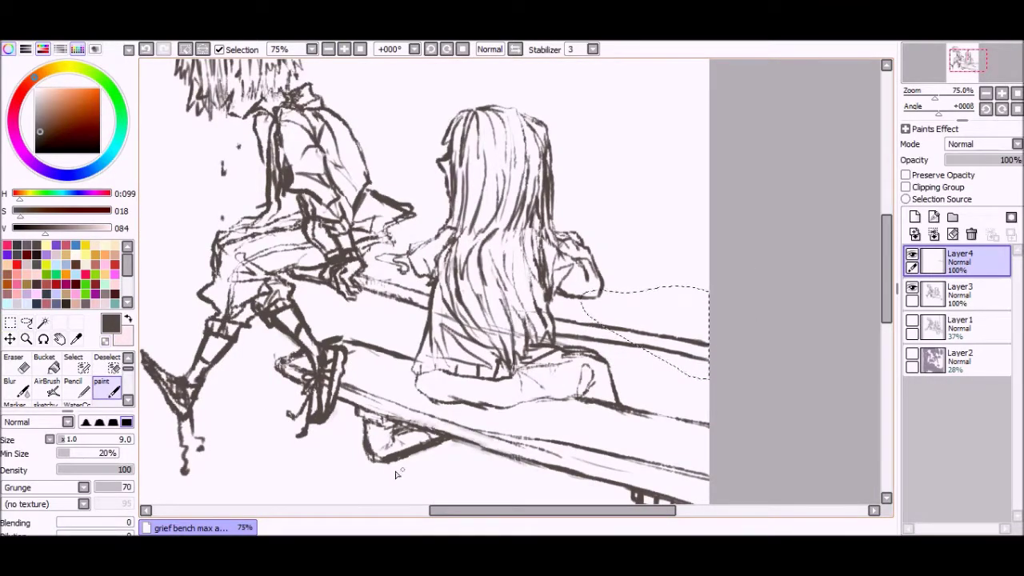
left_click(27, 323)
key("ctrl+t")
scroll(649, 304, "down", 1)
left_click_drag(642, 346, 651, 343)
scroll(565, 280, "up", 2)
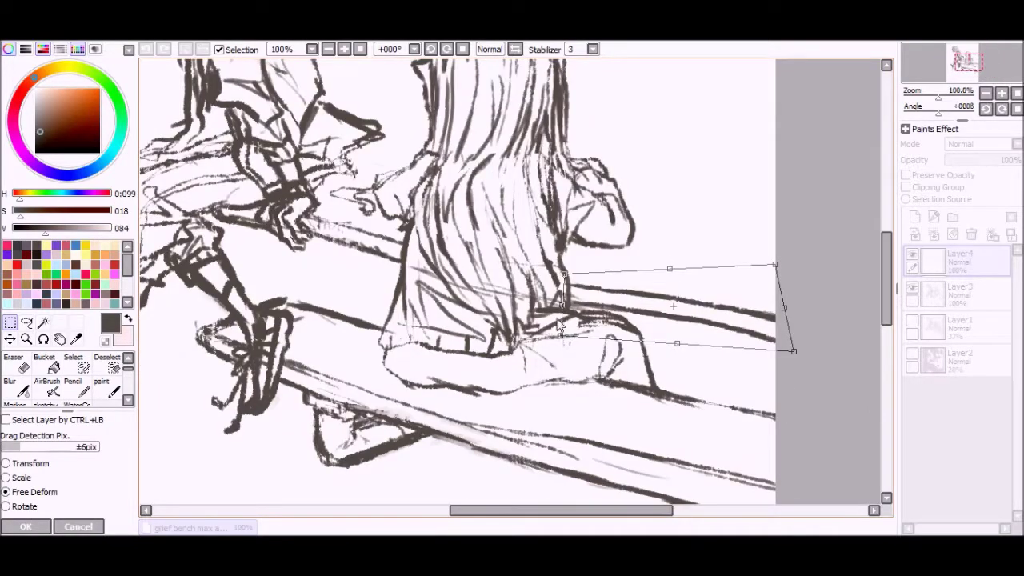
key("Return")
Free-deform the rear plank lines once more and merge Layer4 into Layer3.
key("ctrl+t")
scroll(690, 296, "down", 1)
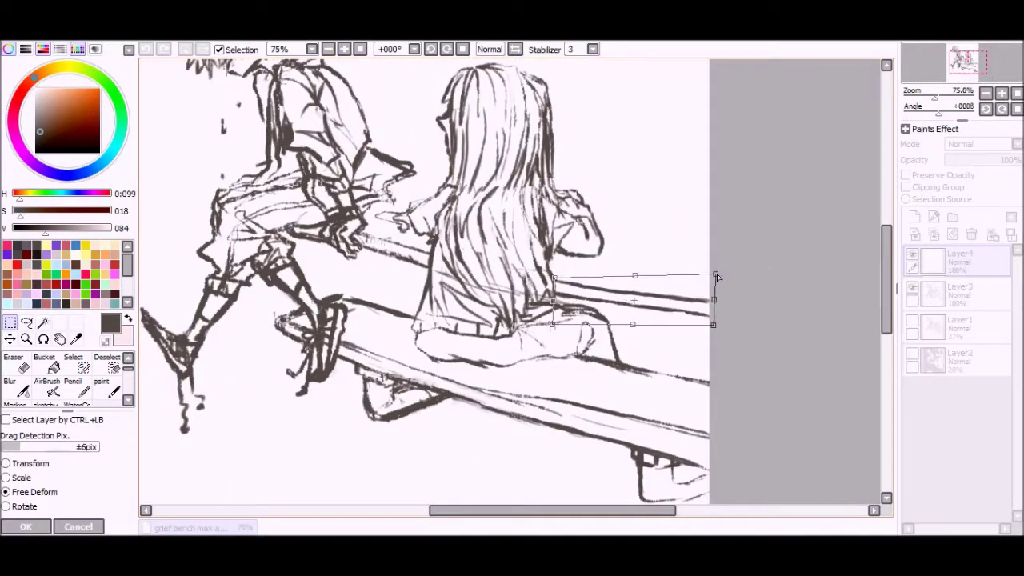
key("Return")
scroll(674, 237, "up", 1)
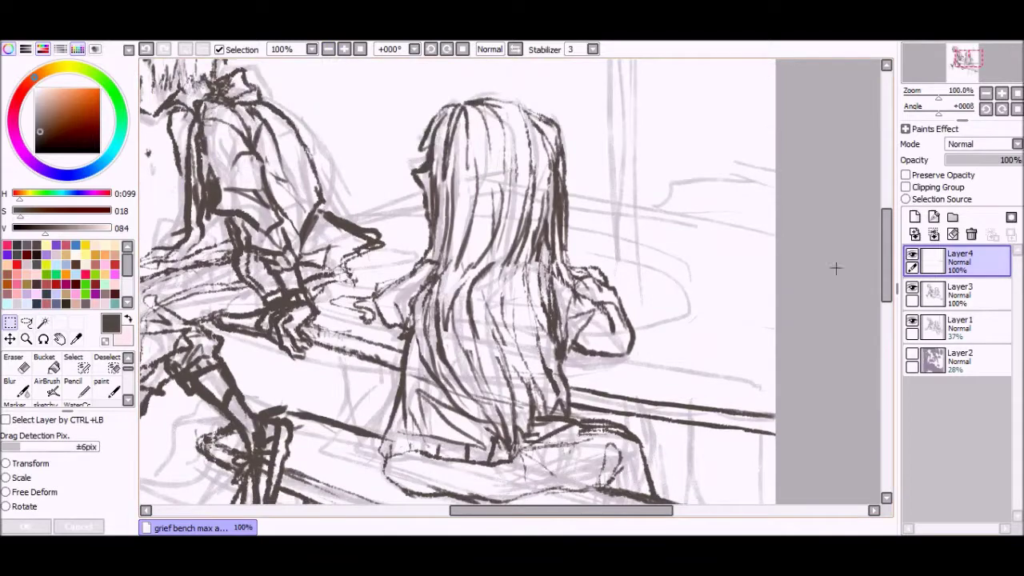
key("b")
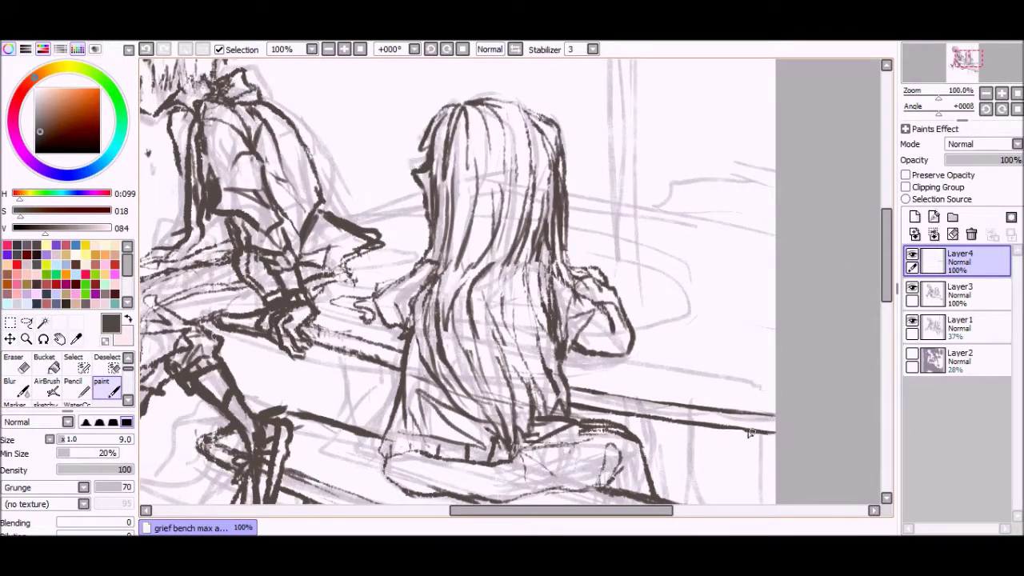
left_click(147, 49)
scroll(466, 402, "down", 2)
scroll(466, 403, "up", 2)
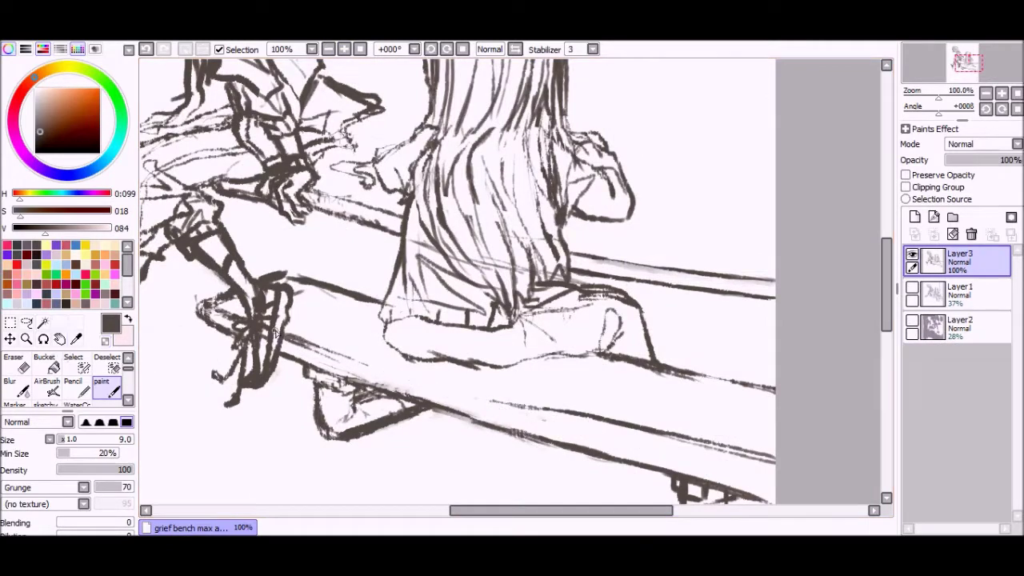
Strengthen the front edge line of the bench seat below the girl toward the boy's shoe.
scroll(400, 356, "down", 1)
left_click_drag(584, 378, 300, 304)
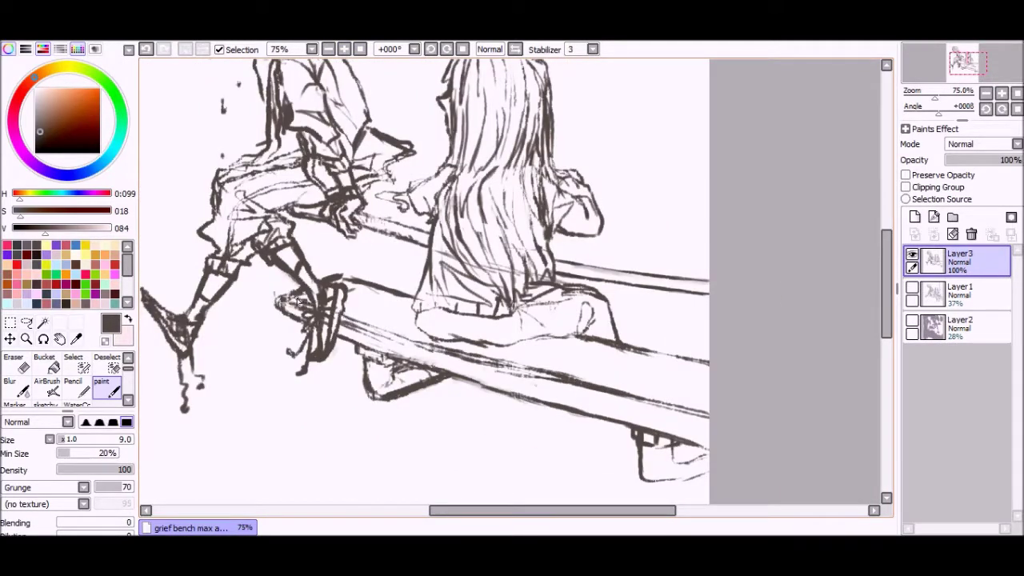
scroll(763, 265, "up", 1)
scroll(382, 94, "down", 2)
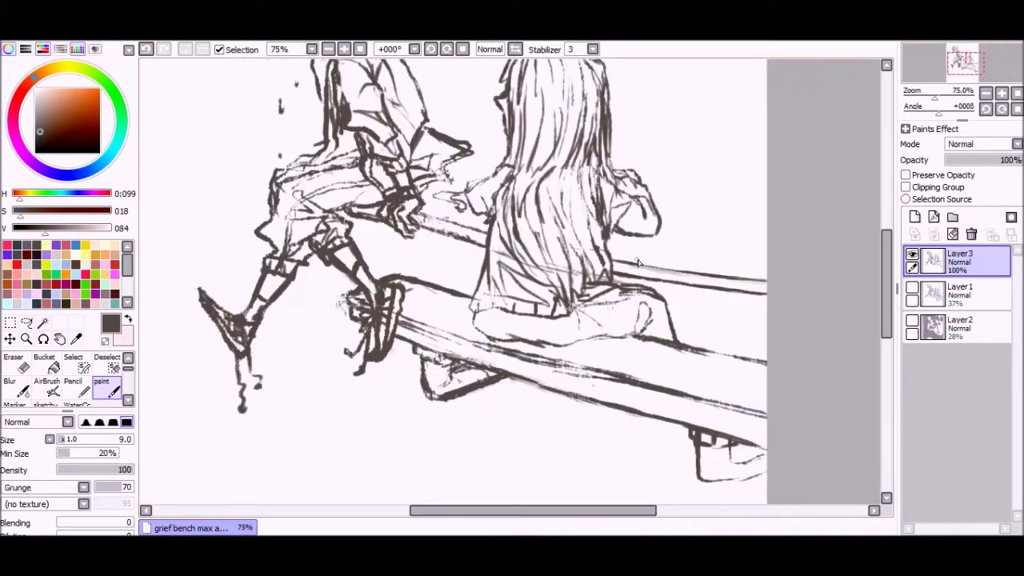
scroll(469, 457, "up", 1)
scroll(469, 457, "down", 1)
Select the girl's bent arm on the side away from the boy and free-deform it outward.
key("m")
key("ctrl+t")
left_click_drag(583, 224, 629, 251)
scroll(650, 340, "up", 2)
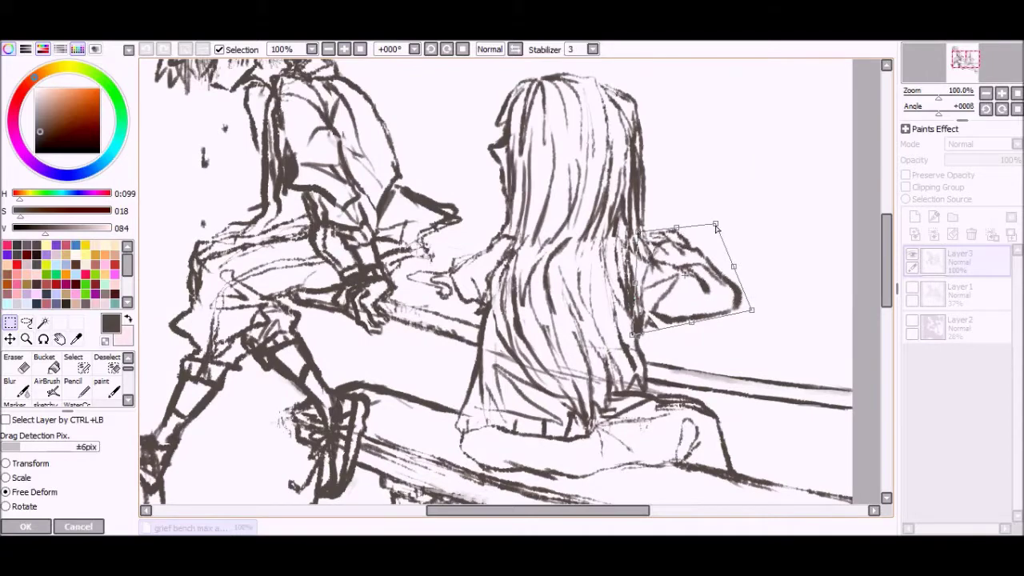
scroll(650, 340, "down", 1)
left_click_drag(680, 294, 693, 317)
key("Return")
key("ctrl+t")
key("Return")
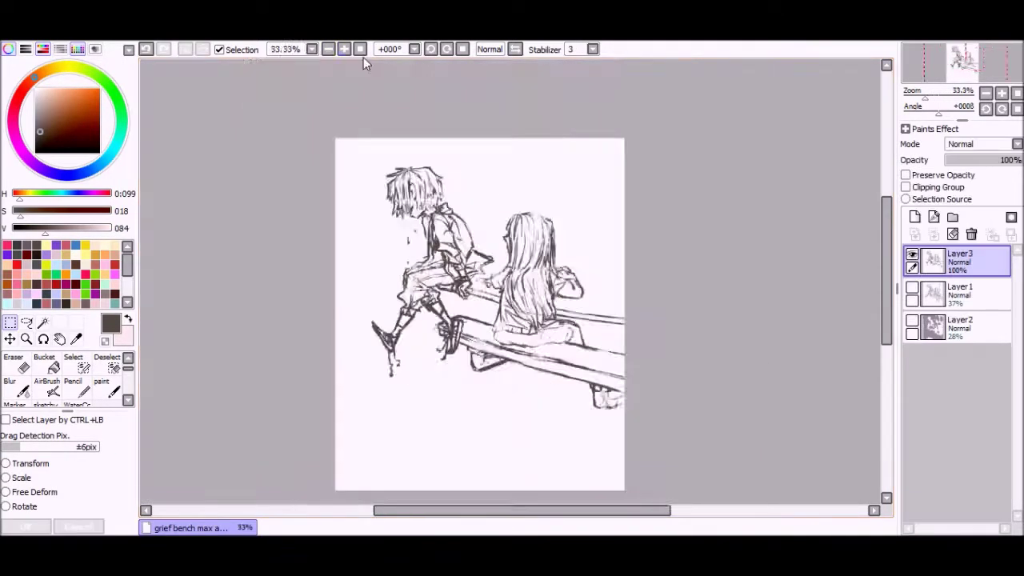
Select the rear plank lines beside the girl and transform them to refit them behind her.
left_click_drag(765, 389, 605, 331)
key("ctrl+t")
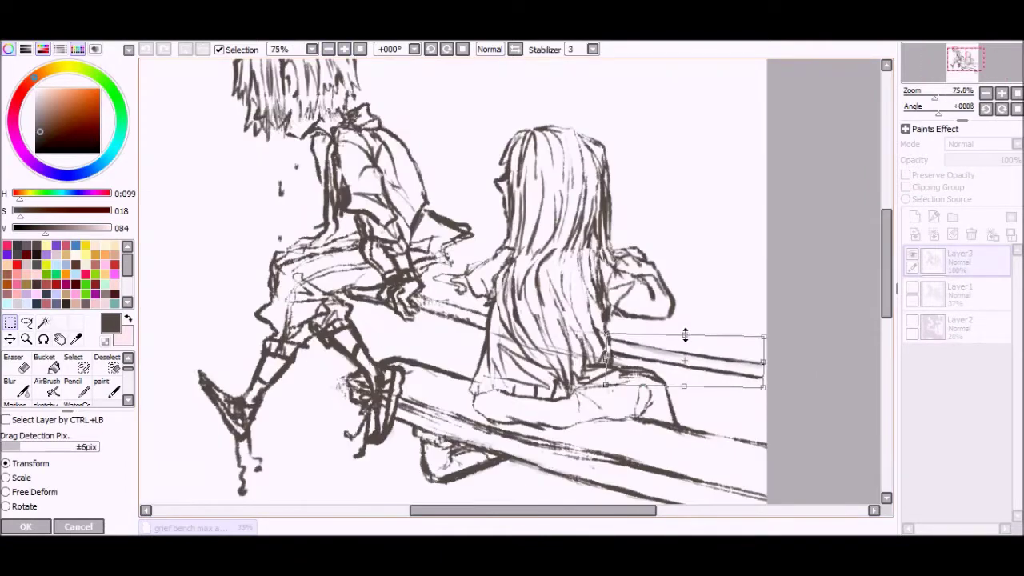
left_click_drag(685, 336, 779, 359)
key("Return")
scroll(453, 280, "down", 3)
scroll(452, 280, "up", 3)
Show Layer1, ink the long background line behind the boy and girl out to the canvas edge, and compare it with undo and redo.
left_click(912, 287)
key("b")
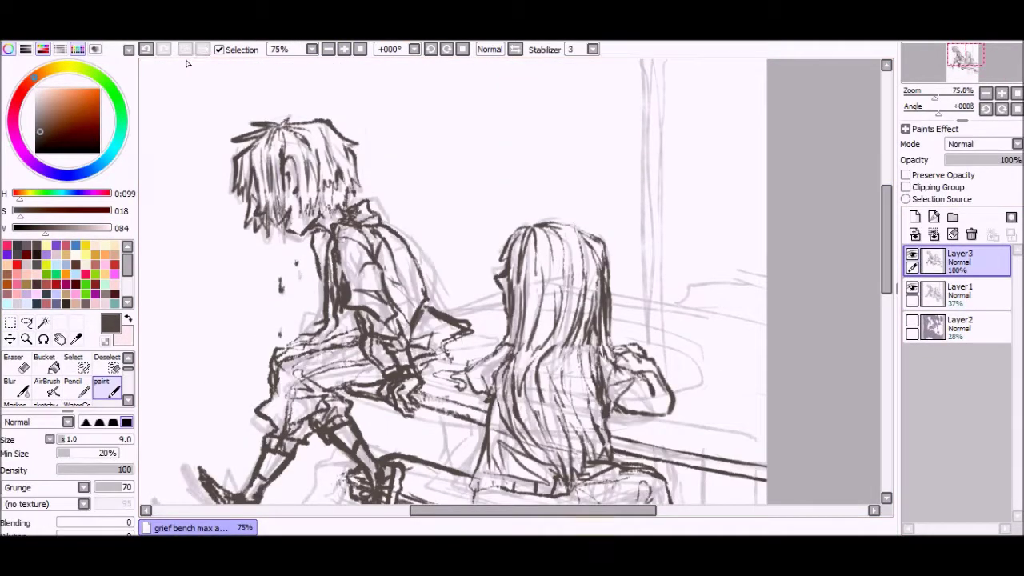
left_click_drag(612, 290, 766, 318)
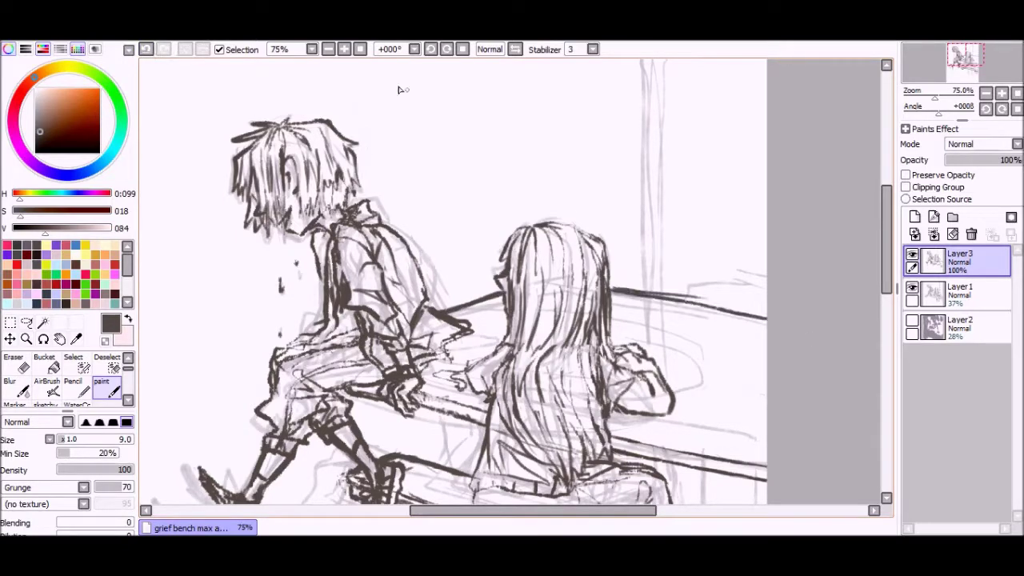
key("ctrl+z")
key("ctrl+y")
key("ctrl+z")
key("ctrl+y")
key("ctrl+z")
key("ctrl+y")
scroll(296, 68, "down", 2)
key("ctrl+z")
key("ctrl+y")
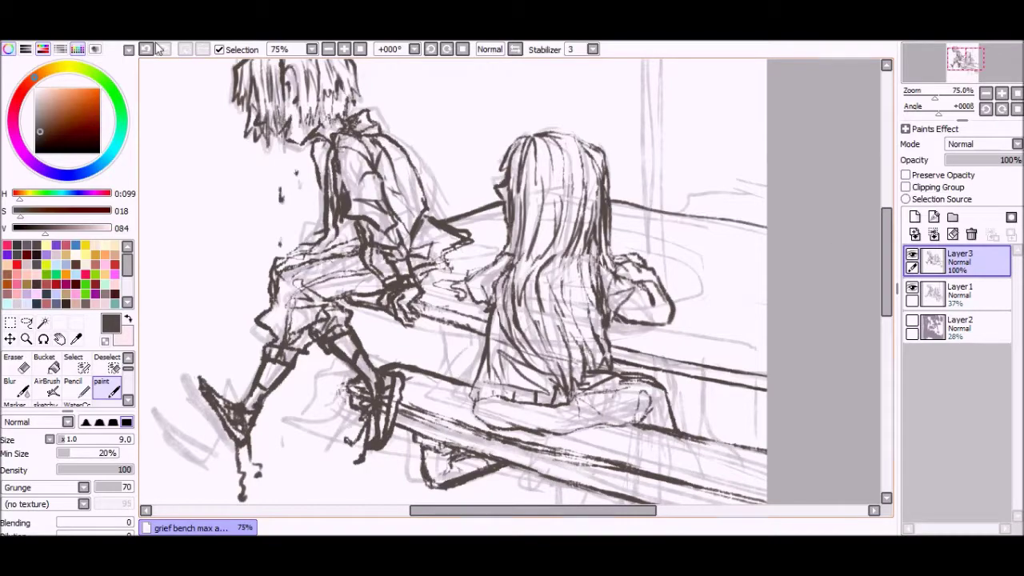
Redraw the background line from the girl's hair to the canvas edge and hide Layer1.
key("ctrl+z")
left_click_drag(766, 235, 612, 202)
key("ctrl+z")
key("ctrl+z")
left_click_drag(757, 245, 616, 204)
left_click(912, 286)
key("ctrl+minus")
key("ctrl+minus")
key("ctrl+minus")
key("ctrl+plus")
Lasso the background line beside the girl's hair and adjust its slope with a transform.
key("l")
mouse_move(578, 254)
left_mouse_down()
mouse_move(686, 240)
mouse_move(628, 294)
mouse_move(584, 264)
left_mouse_up()
key("ctrl+t")
key("Return")
key("ctrl+plus")
key("ctrl+plus")
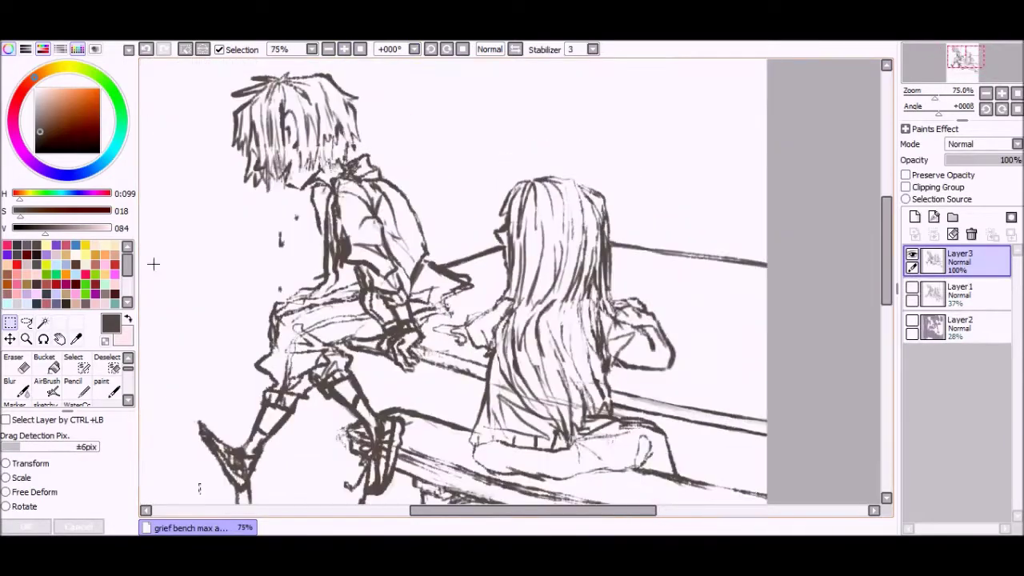
Redraw the girl's fringe and face edge with a more angular outline.
key("b")
scroll(894, 252, "up", 3)
key("ctrl+plus")
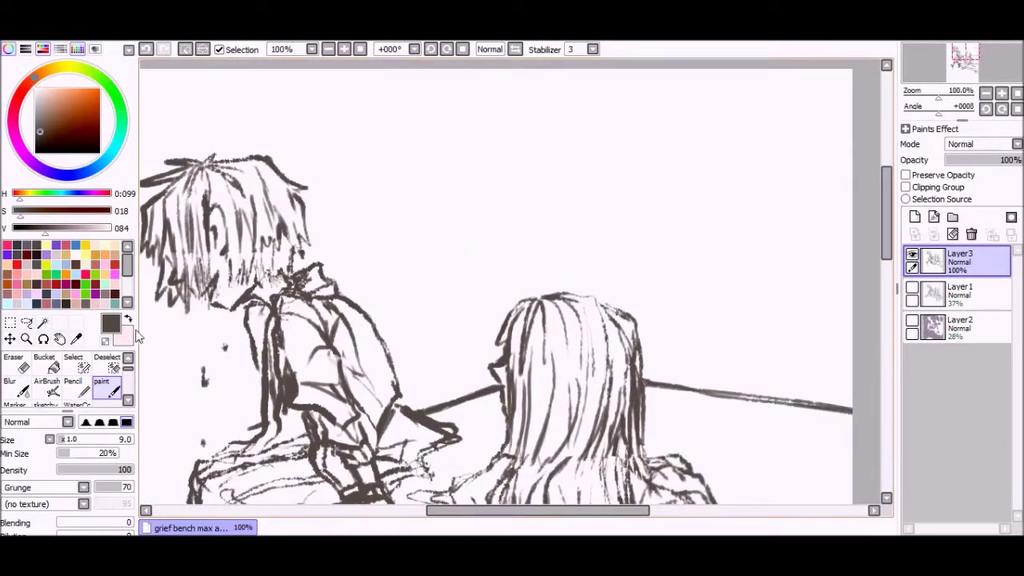
scroll(262, 158, "down", 2)
key("ctrl+minus")
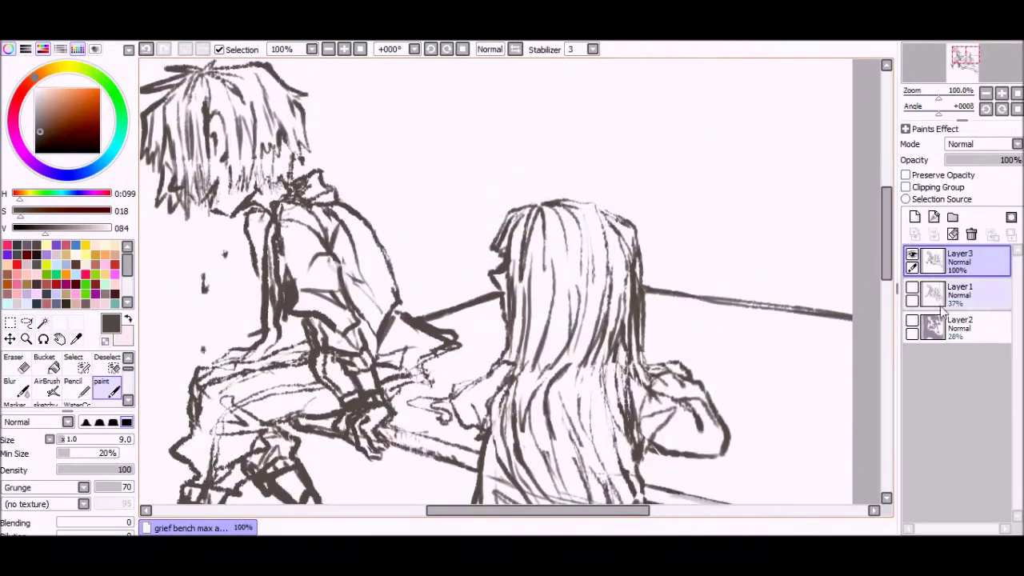
Try inking the vertical pole and its base behind the girl, following the Layer1 sketch.
left_click(912, 286)
key("ctrl+minus")
left_click_drag(611, 136, 607, 319)
key("ctrl+plus")
left_click(911, 287)
key("ctrl+minus")
left_click_drag(657, 87, 654, 368)
left_click_drag(640, 92, 638, 232)
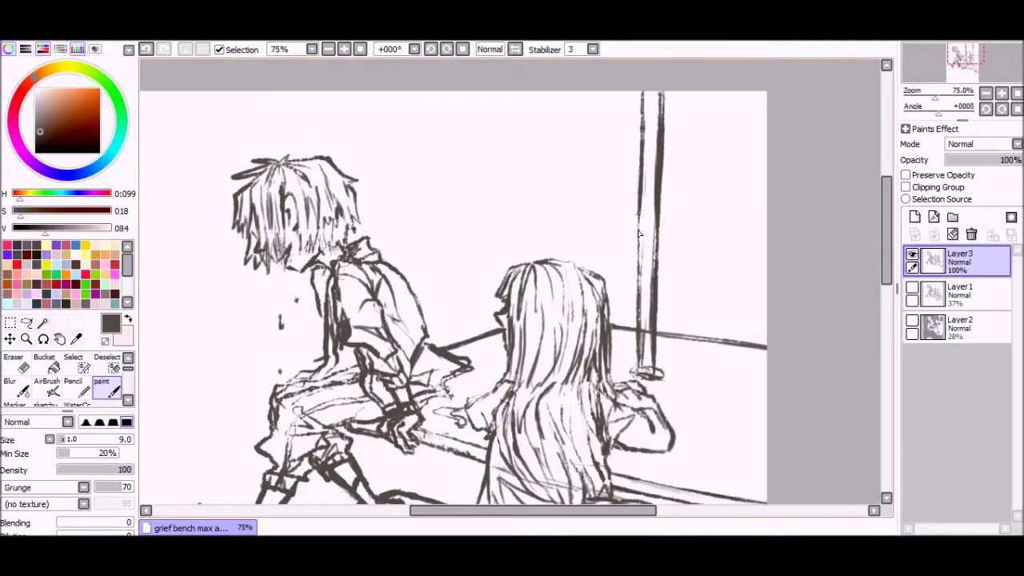
key("ctrl+minus")
key("ctrl+minus")
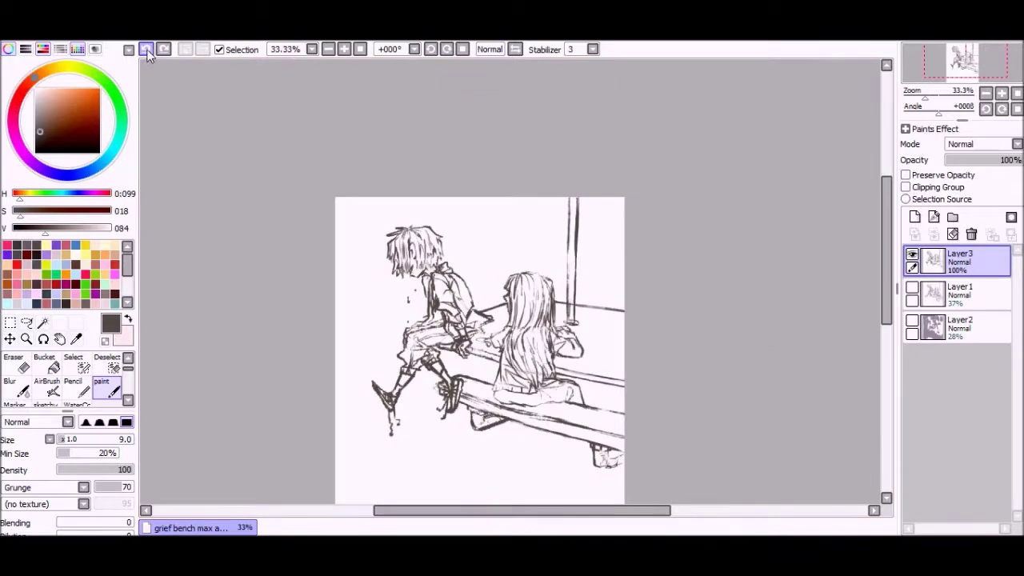
Try to free-deform the bench support under the seat next to the boy's shoe.
key("ctrl+plus")
key("ctrl+plus")
left_click(27, 322)
mouse_move(410, 279)
left_mouse_down()
mouse_move(436, 370)
mouse_move(476, 304)
left_mouse_up()
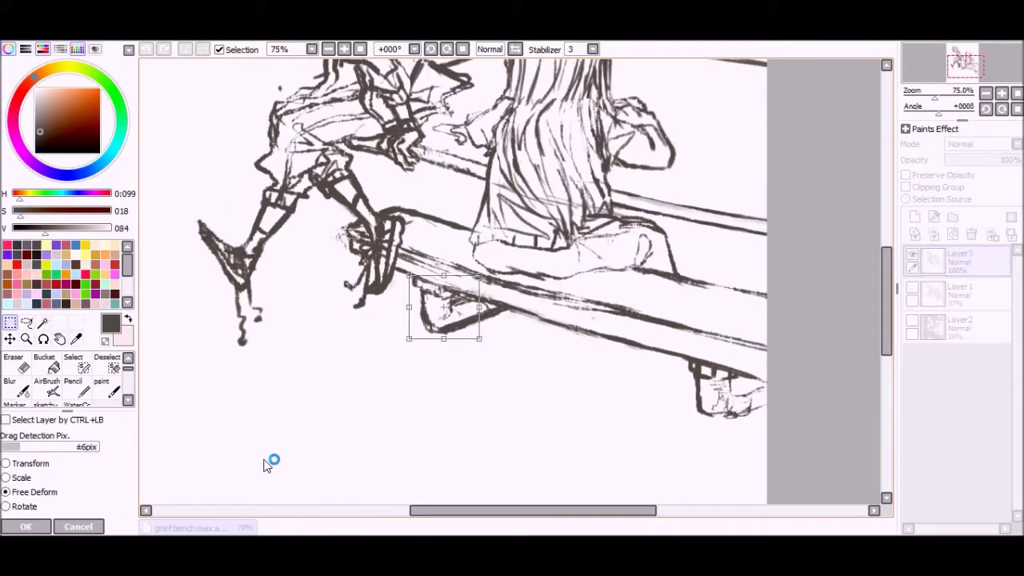
left_click(26, 322)
key("ctrl+t")
left_click(70, 526)
key("ctrl+minus")
key("ctrl+minus")
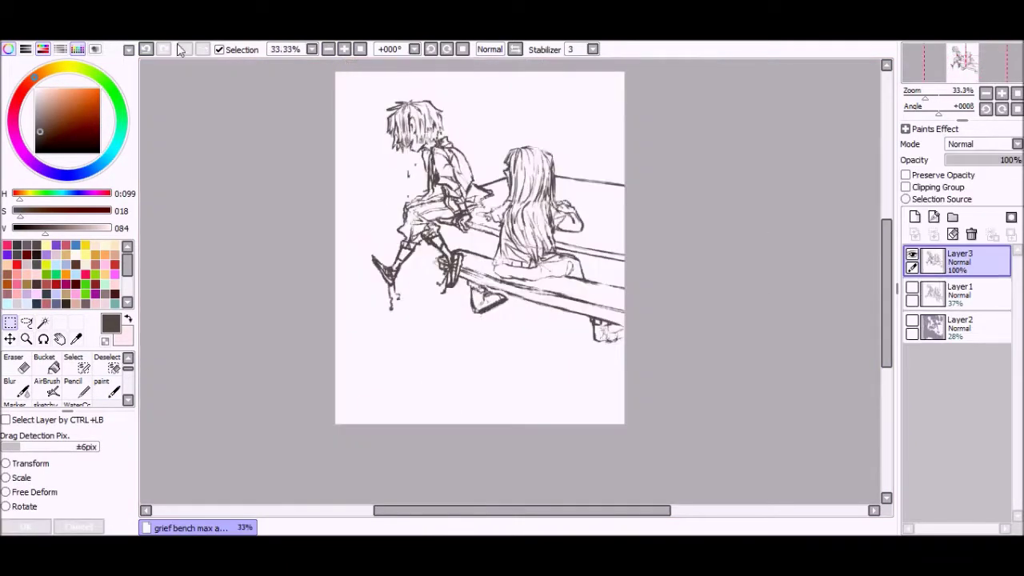
Select the bench edge between the boy's shoe and the girl's dress and reshape it with Free Deform.
key("ctrl+plus")
key("b")
scroll(663, 376, "up", 3)
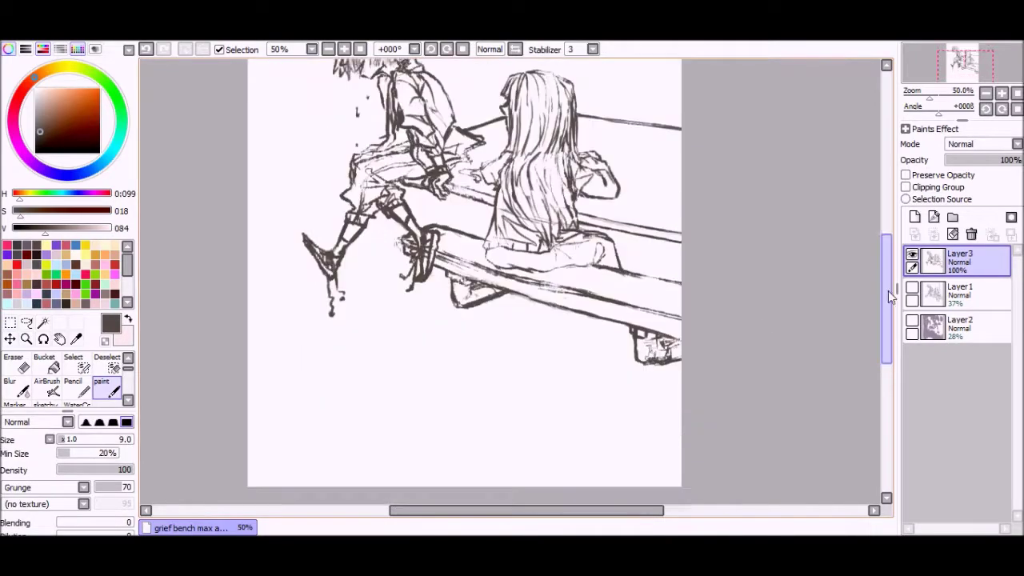
key("m")
key("ctrl+t")
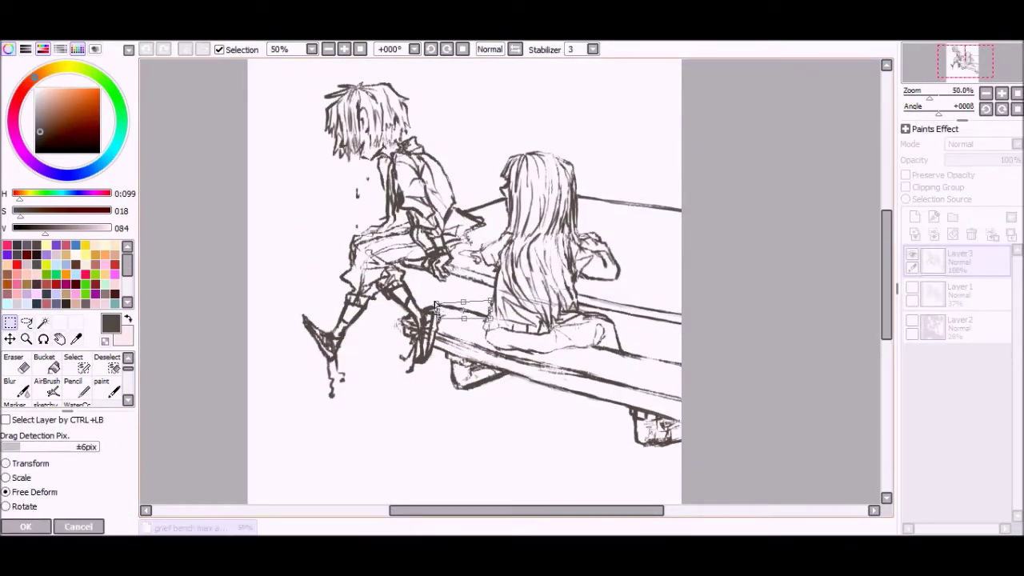
key("Return")
key("b")
key("ctrl+plus")
key("ctrl+plus")
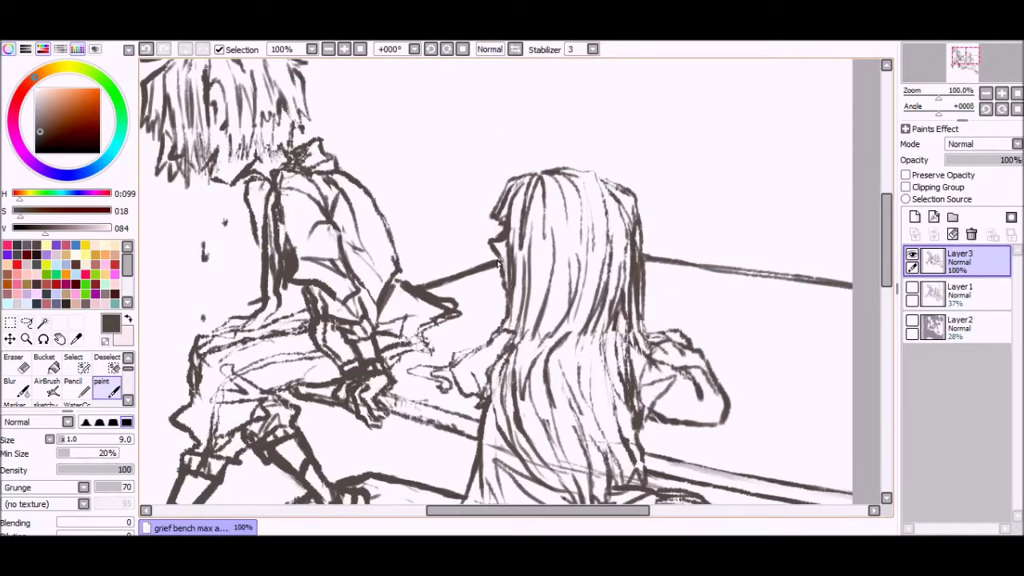
key("ctrl+minus")
key("ctrl+minus")
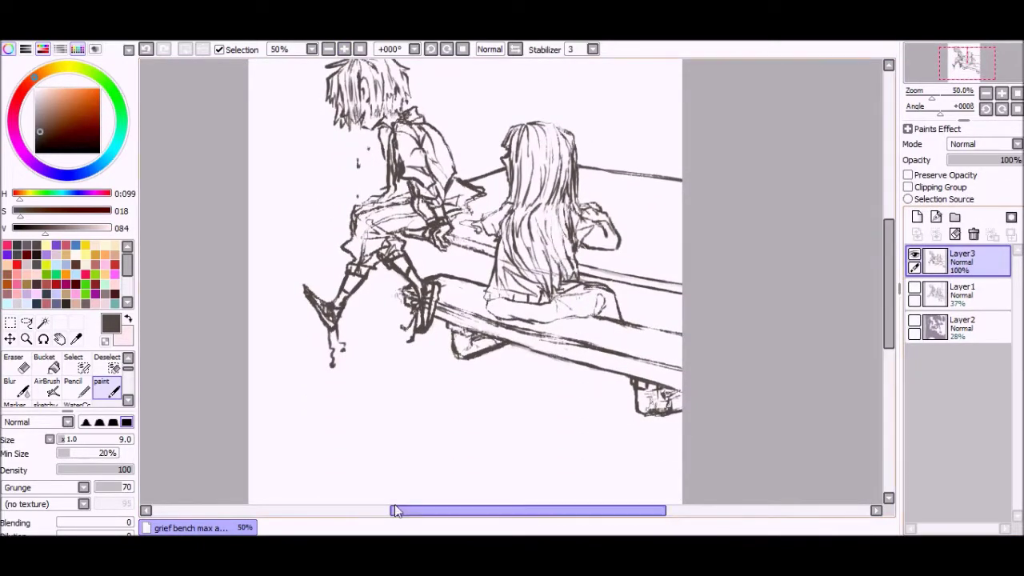
Rework the calf outline of the boy's leg beside the bench, between the trouser cuff and the shoe.
key("ctrl+plus")
key("ctrl+plus")
key("ctrl+plus")
left_click_drag(497, 307, 453, 337)
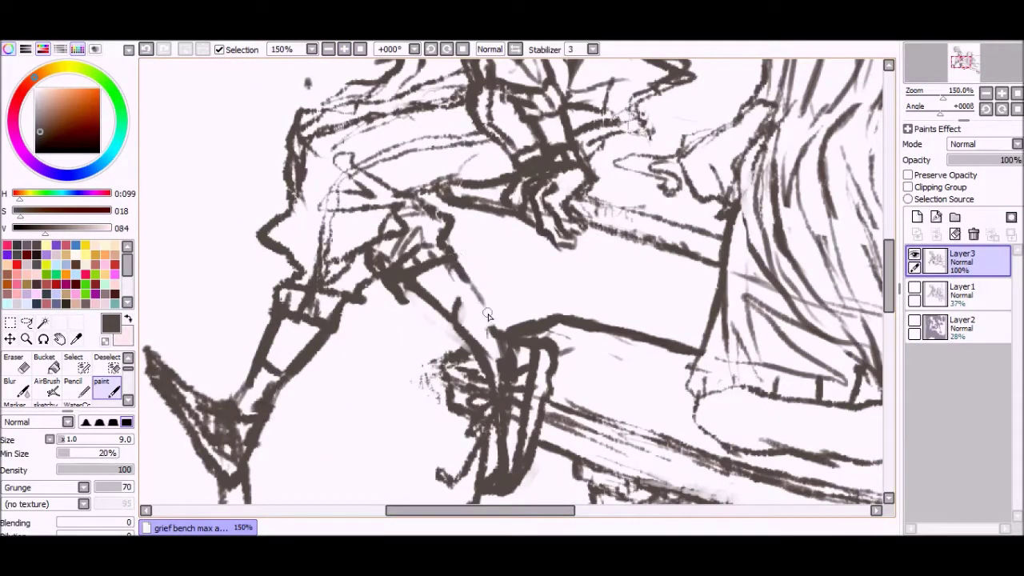
key("ctrl+z")
key("ctrl+minus")
key("ctrl+minus")
key("ctrl+minus")
key("ctrl+plus")
key("ctrl+plus")
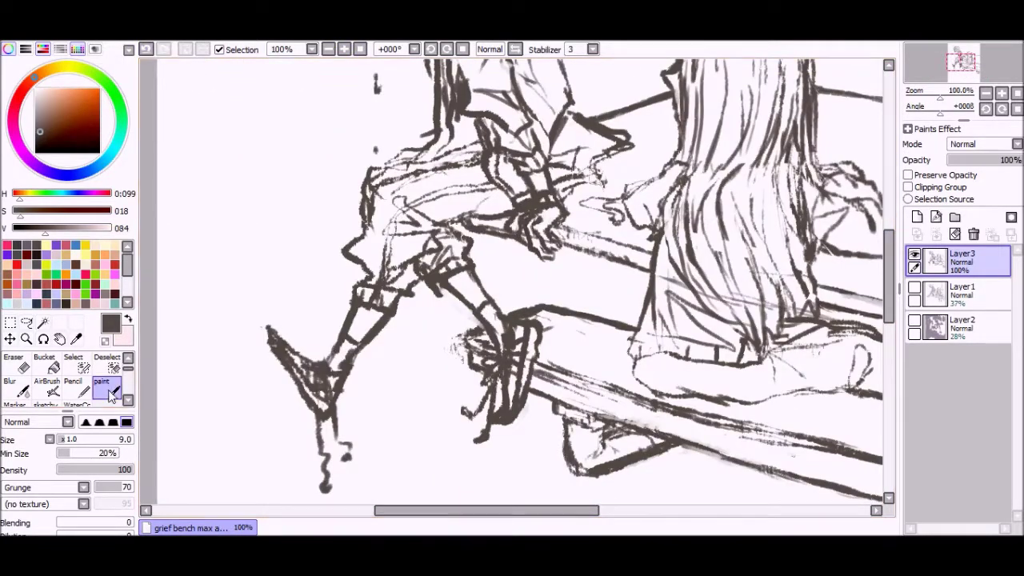
Rework the shin outline of the boy's outstretched leg below its trouser cuff.
key("ctrl+plus")
key("ctrl+minus")
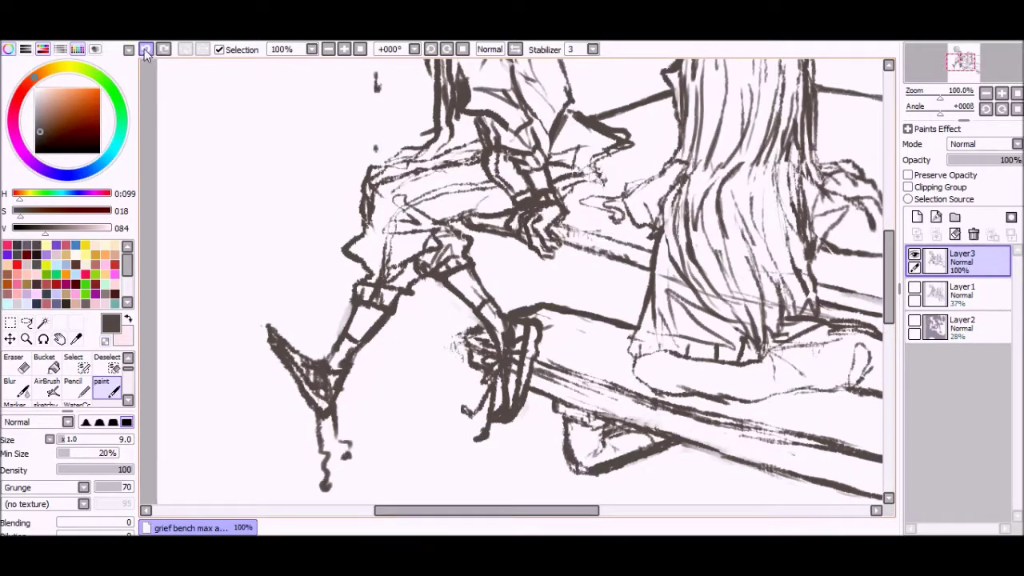
key("ctrl+minus")
key("ctrl+minus")
key("ctrl+plus")
key("ctrl+plus")
key("ctrl+minus")
key("ctrl+minus")
key("ctrl+minus")
key("ctrl+plus")
key("ctrl+plus")
Lasso the boy's lower leg and shoe beside the bench and reposition them with a transform.
key("l")
left_click_drag(494, 328, 470, 434)
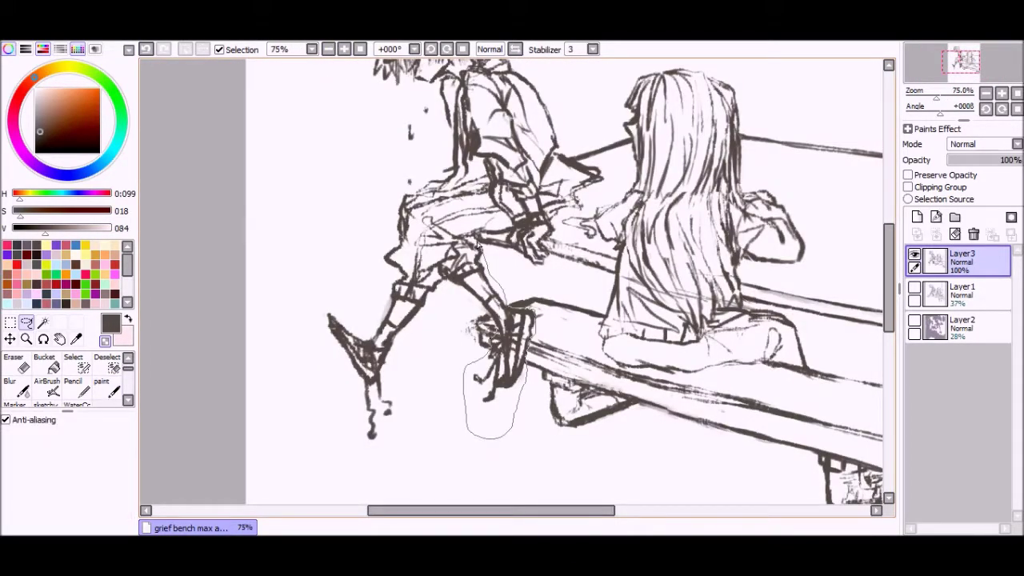
left_click_drag(472, 328, 452, 240)
key("ctrl+t")
mouse_move(560, 264)
left_mouse_down()
mouse_move(551, 309)
mouse_move(324, 62)
left_mouse_up()
left_click(328, 49)
key("Return")
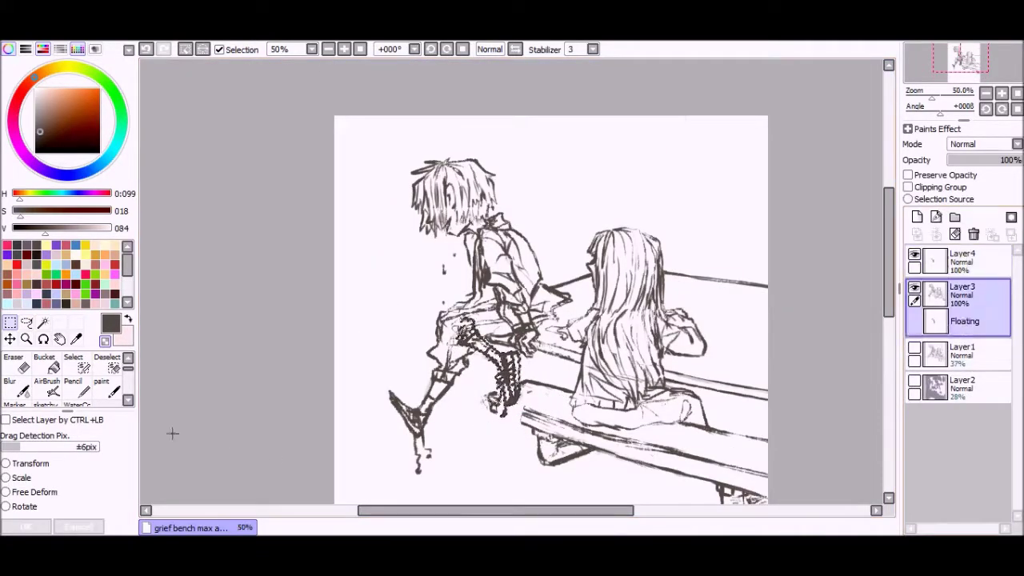
left_click(960, 260)
left_click(344, 48)
key("l")
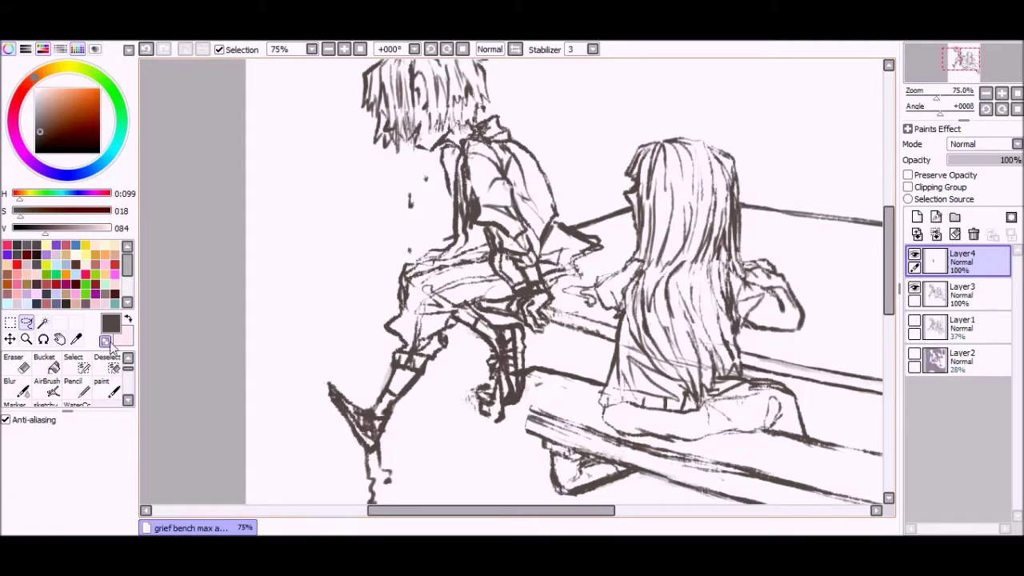
key("b")
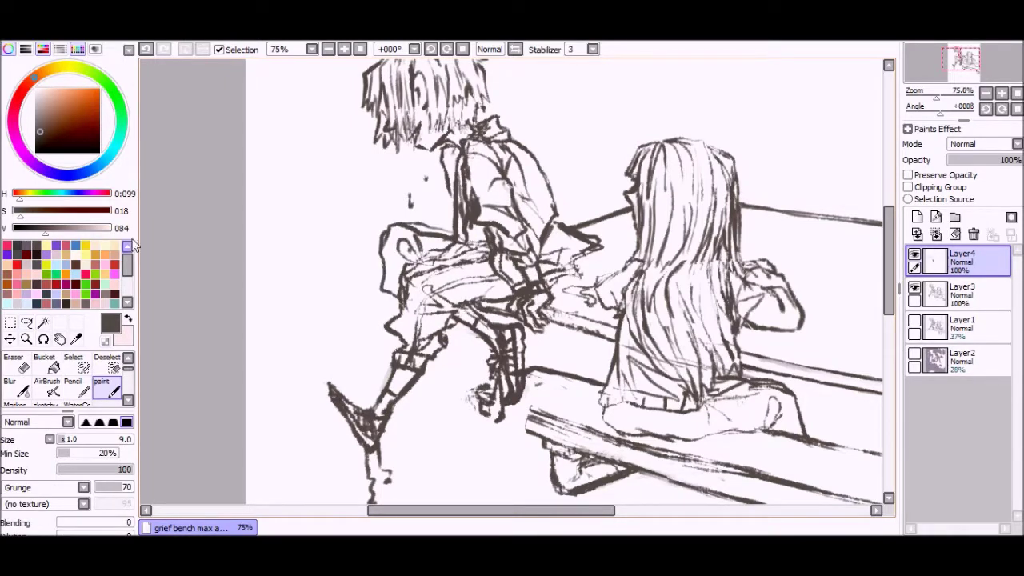
key("ctrl+z")
scroll(408, 248, "down", 3)
scroll(396, 236, "up", 3)
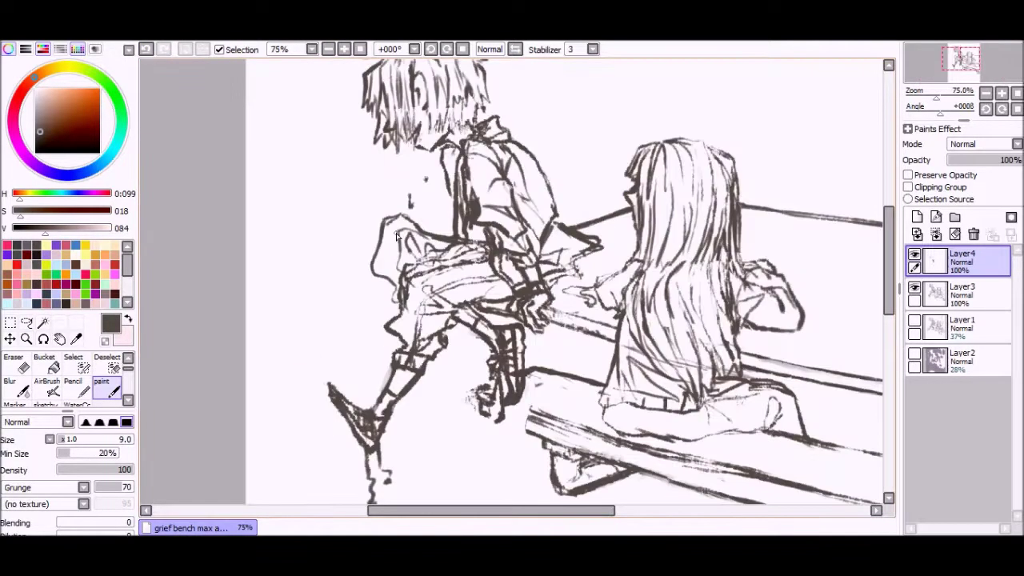
left_click(147, 51)
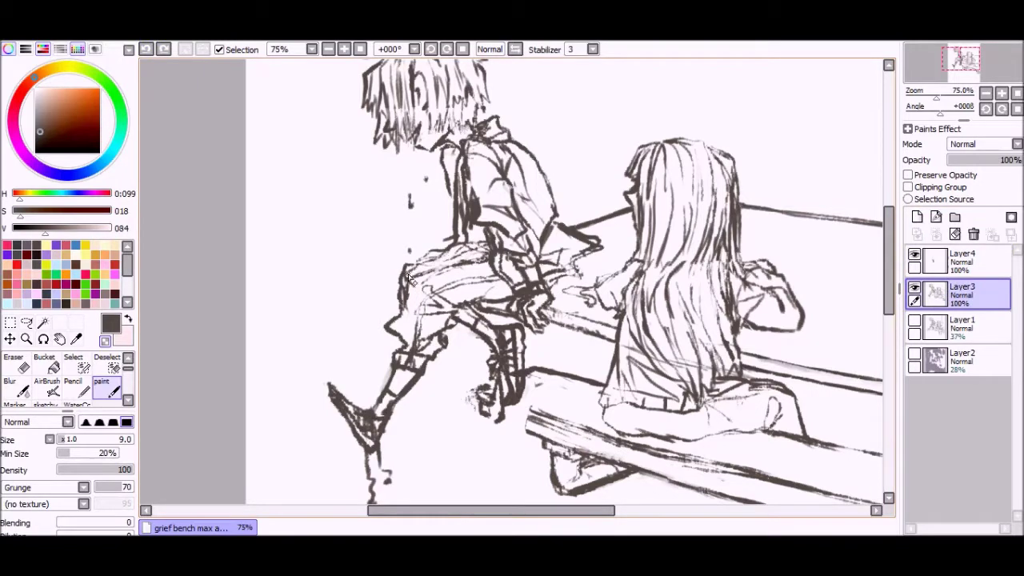
Erase the old upper outline of the boy's raised thigh on Layer3.
key("ctrl+y")
key("ctrl+z")
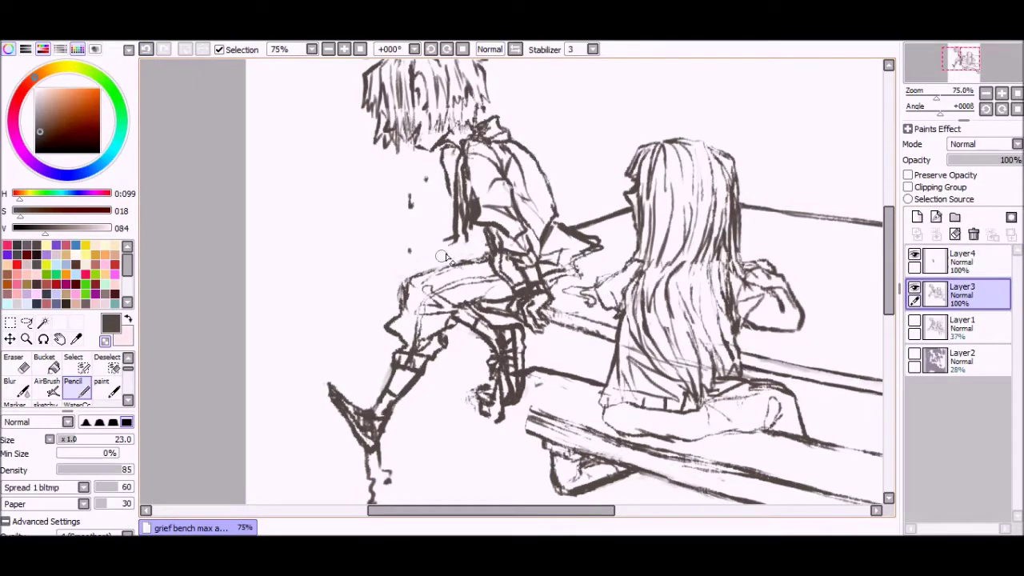
key("ctrl+z")
scroll(804, 320, "down", 3)
scroll(804, 304, "up", 3)
key("ctrl+z")
scroll(458, 329, "down", 3)
scroll(407, 239, "up", 3)
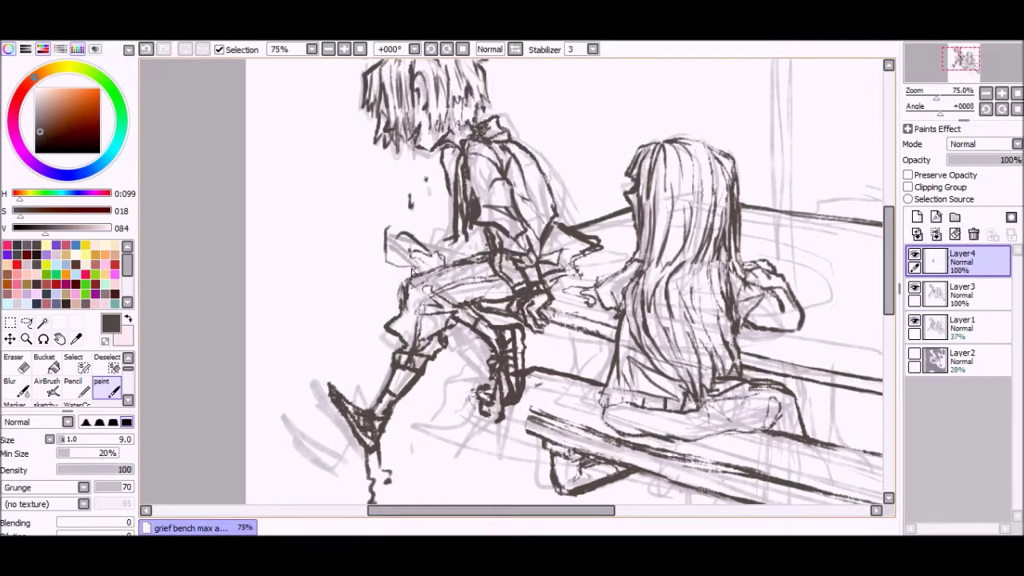
left_click(145, 49)
key("ctrl+z")
Ink the boy's raised thigh and knee with trouser folds on Layer3, and hide the rough sketch on Layer1.
key("ctrl+y")
key("ctrl+y")
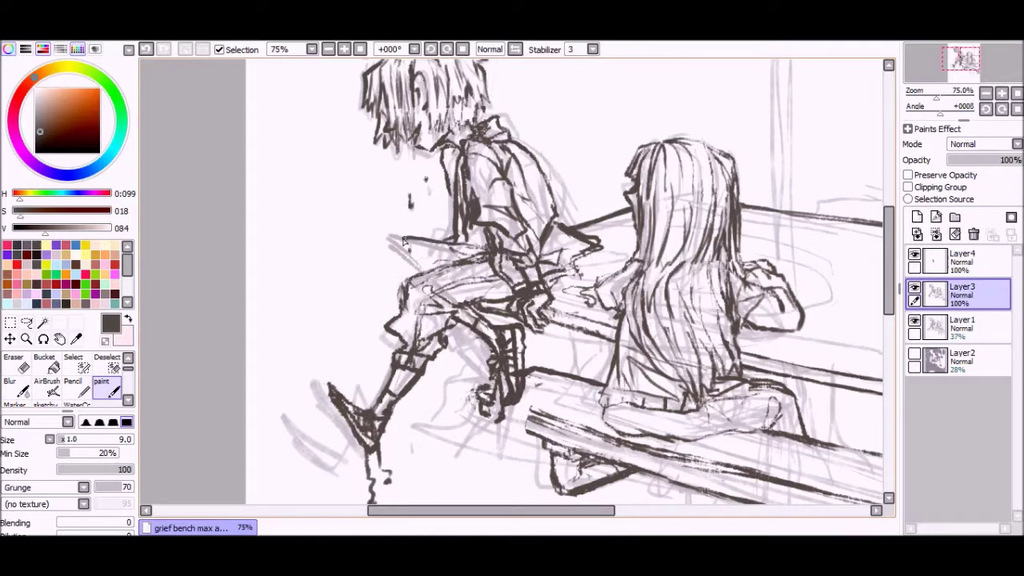
key("ctrl+z")
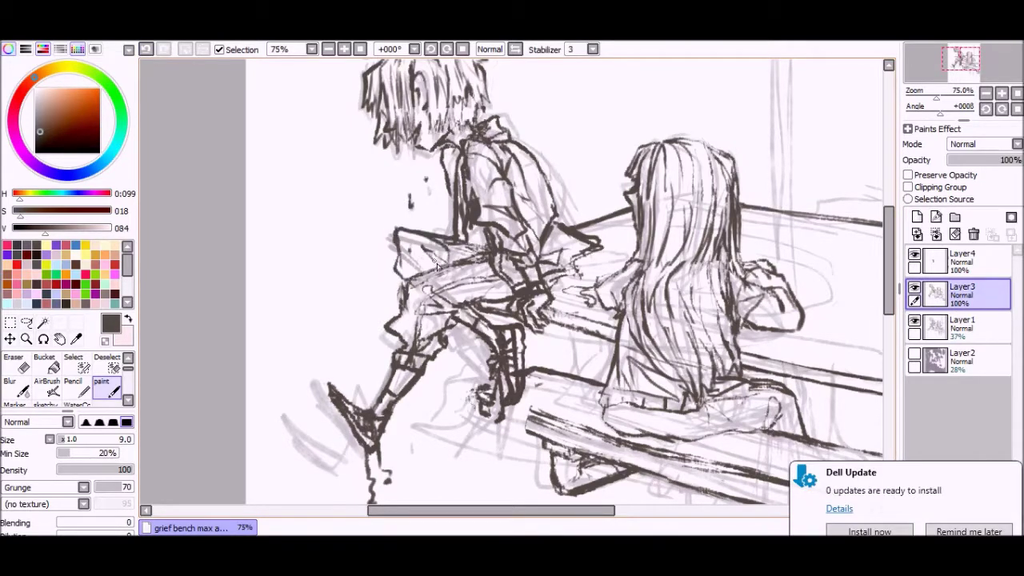
left_click(914, 320)
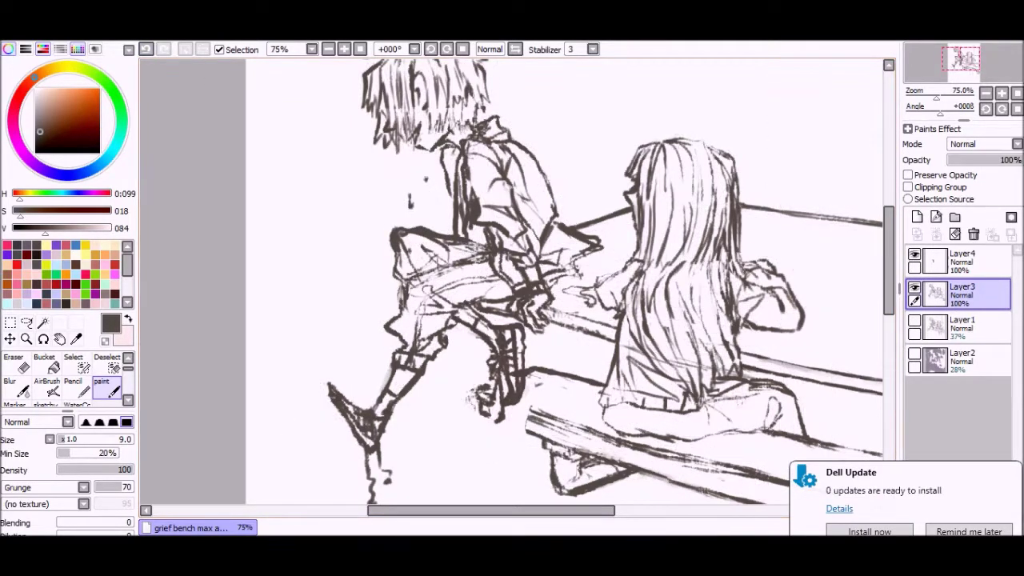
left_click(328, 49)
left_click(360, 49)
scroll(835, 259, "down", 2)
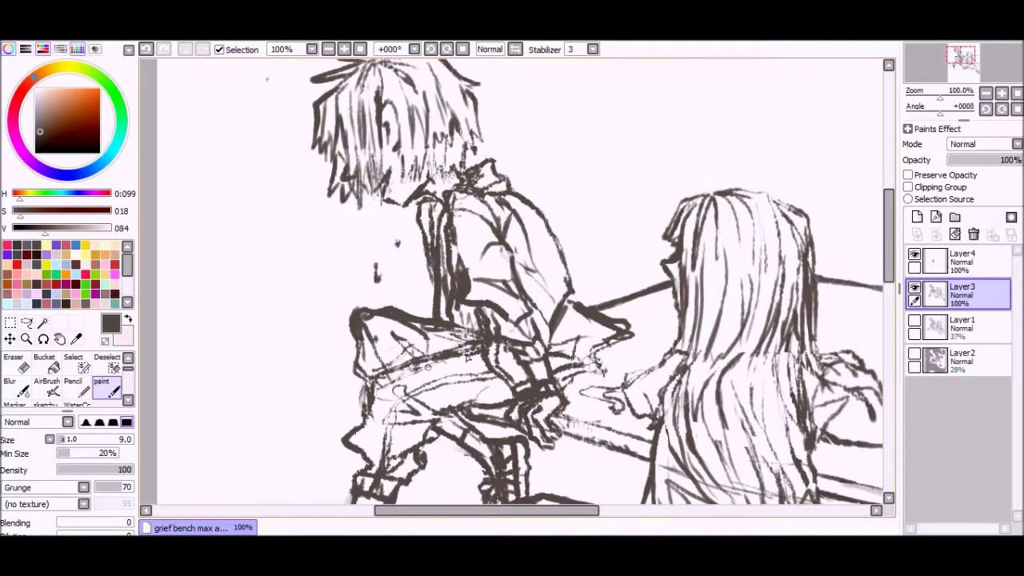
key("ctrl+minus")
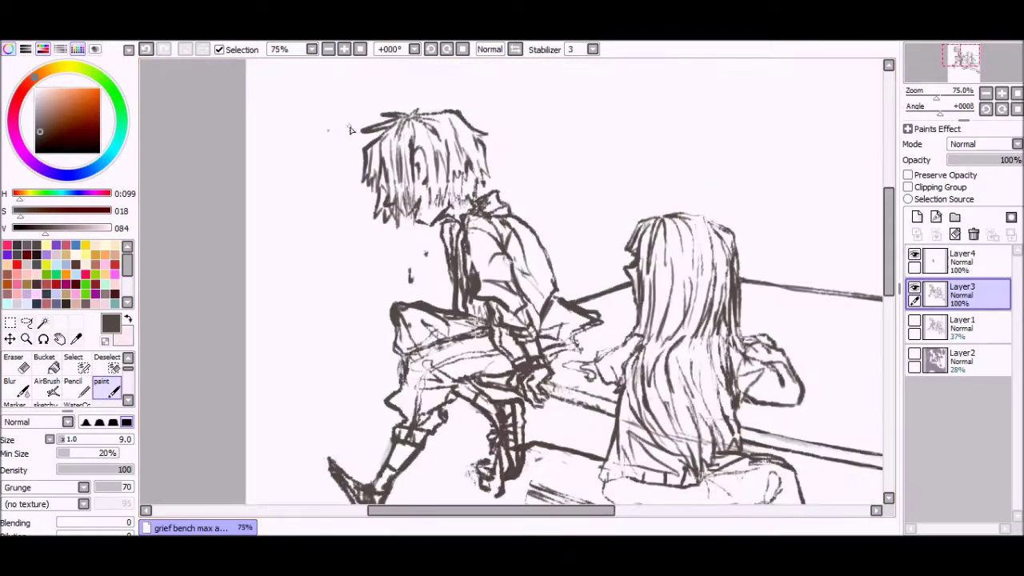
Select the boy's raised knee and upper thigh and reshape them with a transform.
key("m")
left_click_drag(381, 292, 470, 365)
key("ctrl+t")
scroll(398, 266, "down", 3)
key("Return")
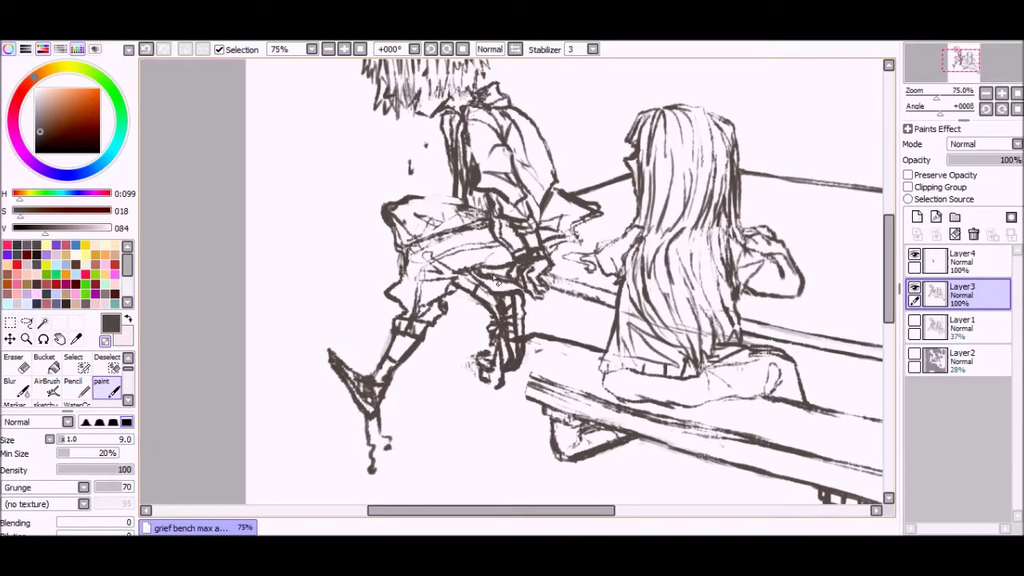
Darken the folds where the boy's shirt meets his raised thigh.
left_click(328, 49)
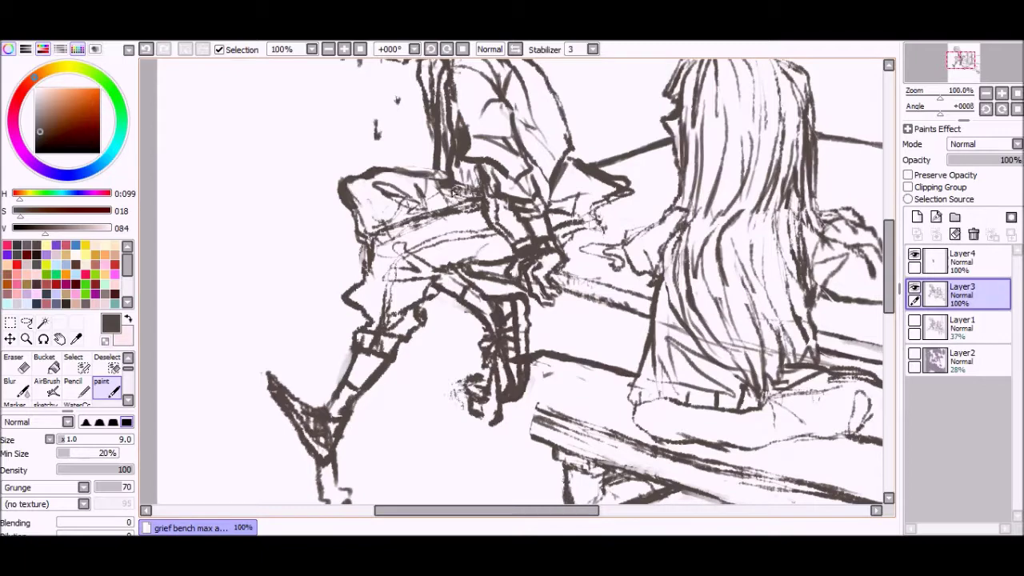
key("ctrl+y")
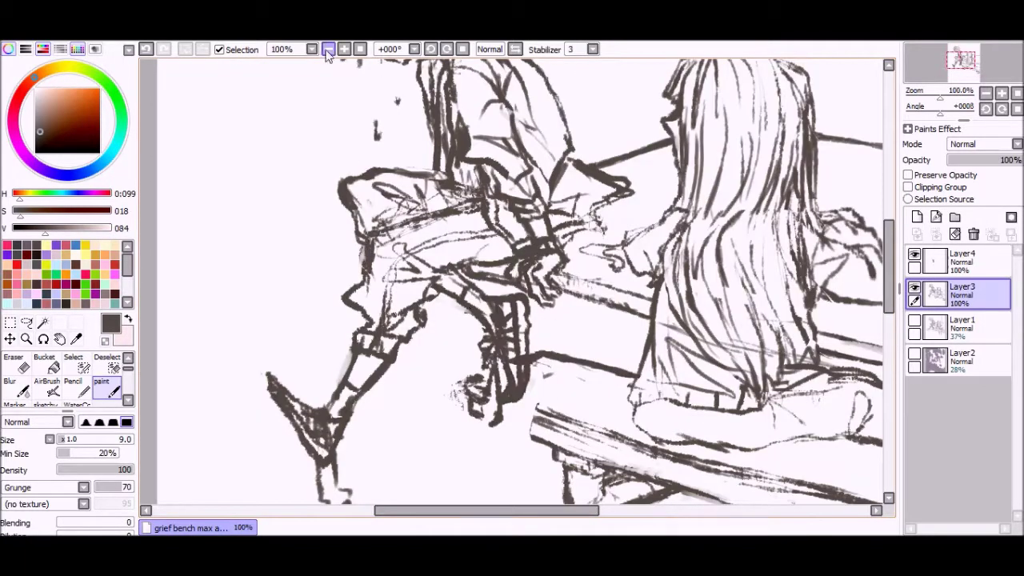
left_click(328, 48)
left_click(344, 49)
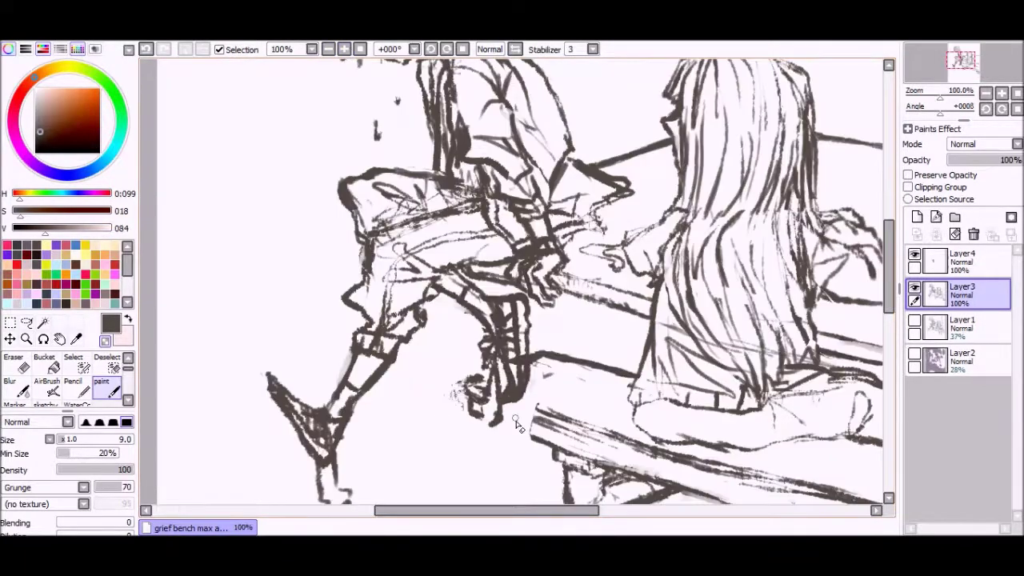
Lasso the boy's lower leg beside the bench on Layer4 and slant it toward the bench seat with a transform.
left_click(919, 267)
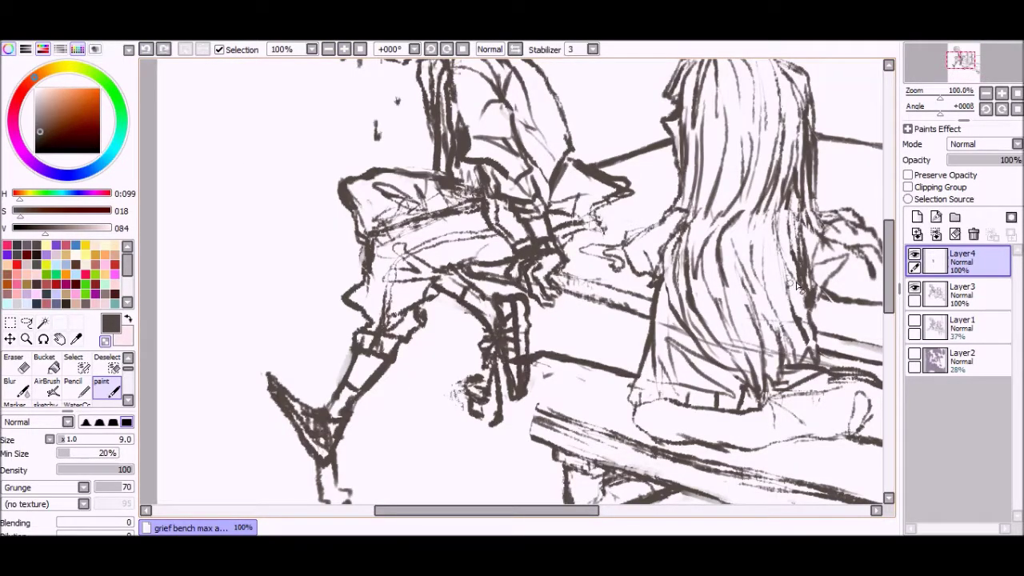
key("ctrl+minus")
key("ctrl+plus")
key("ctrl+plus")
key("ctrl+t")
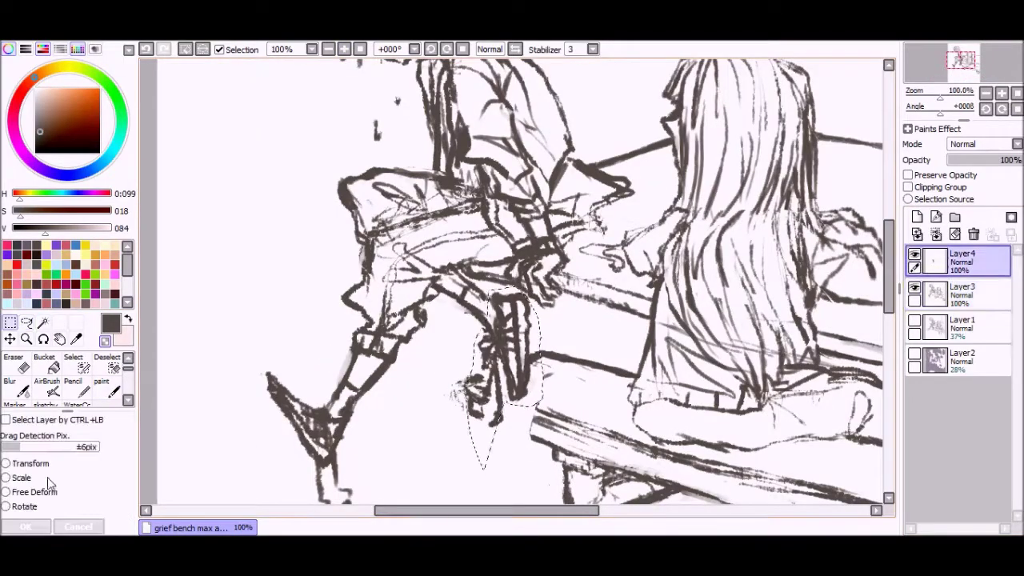
key("Return")
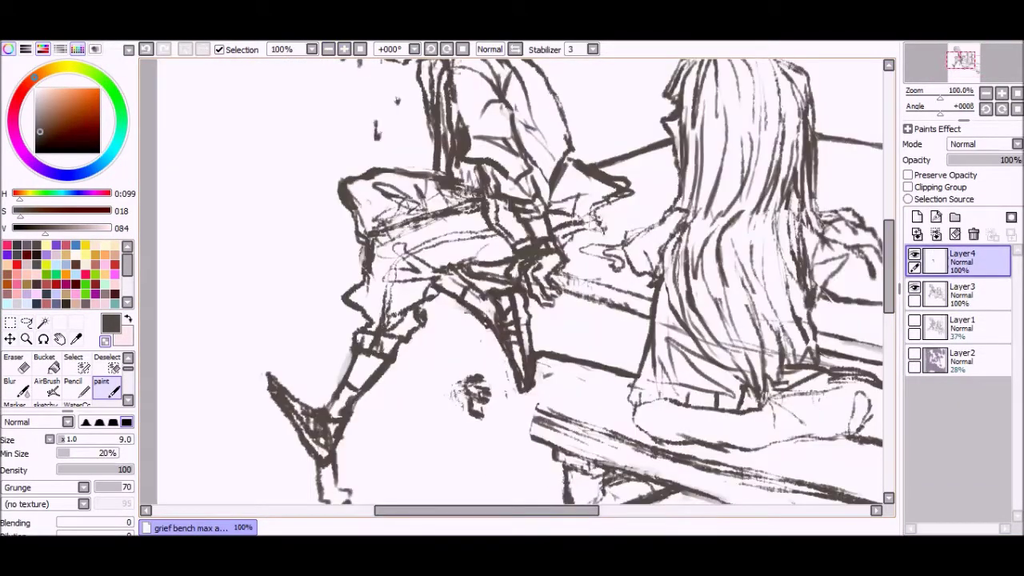
Extend the near end of the bench seat below the boy's leg and ink its corner on Layer4.
left_click_drag(886, 256, 885, 230)
scroll(800, 360, "down", 1)
scroll(875, 247, "up", 4)
scroll(871, 313, "down", 7)
mouse_move(481, 298)
left_mouse_down()
mouse_move(526, 338)
mouse_move(516, 339)
left_mouse_up()
left_click(145, 49)
scroll(518, 352, "right", 3)
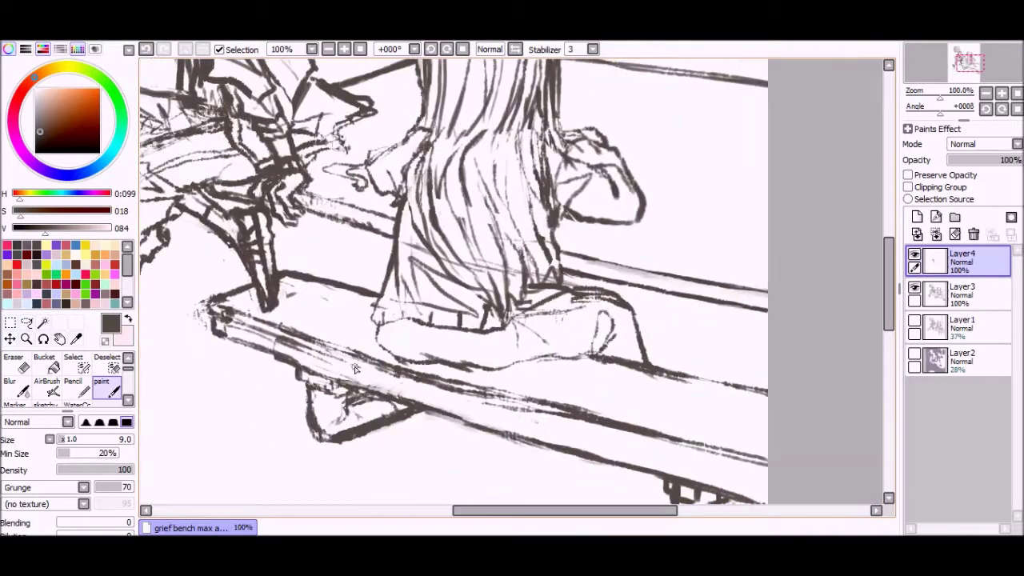
Merge Layer4 into Layer3 and rework the lines of the bench seat's front edge and near end corner.
scroll(276, 74, "down", 2)
scroll(276, 74, "up", 2)
left_click_drag(448, 352, 560, 384)
key("ctrl+e")
left_click_drag(416, 365, 688, 408)
scroll(432, 364, "down", 1)
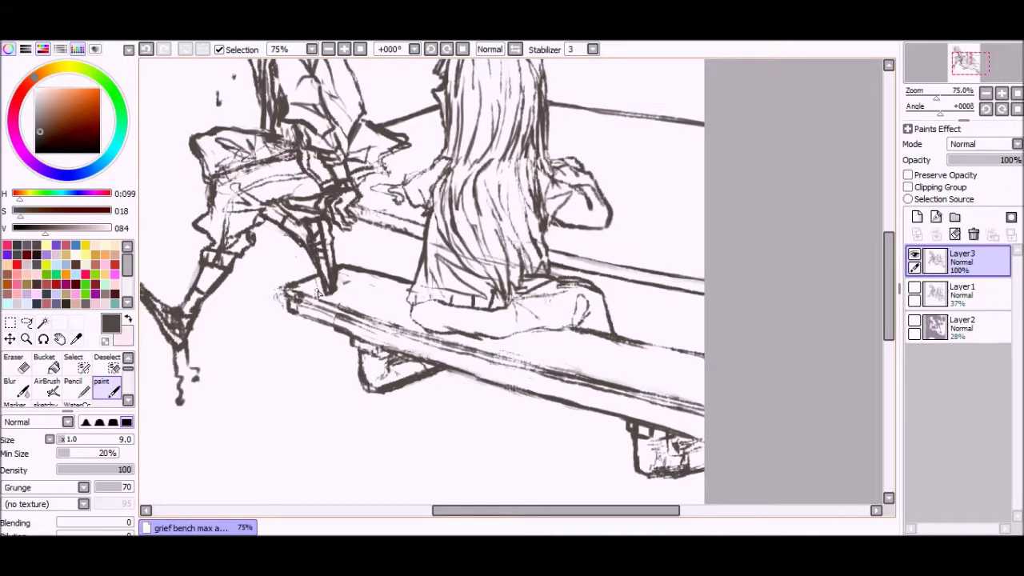
left_click(145, 49)
scroll(154, 50, "up", 1)
scroll(151, 343, "down", 2)
scroll(407, 475, "up", 1)
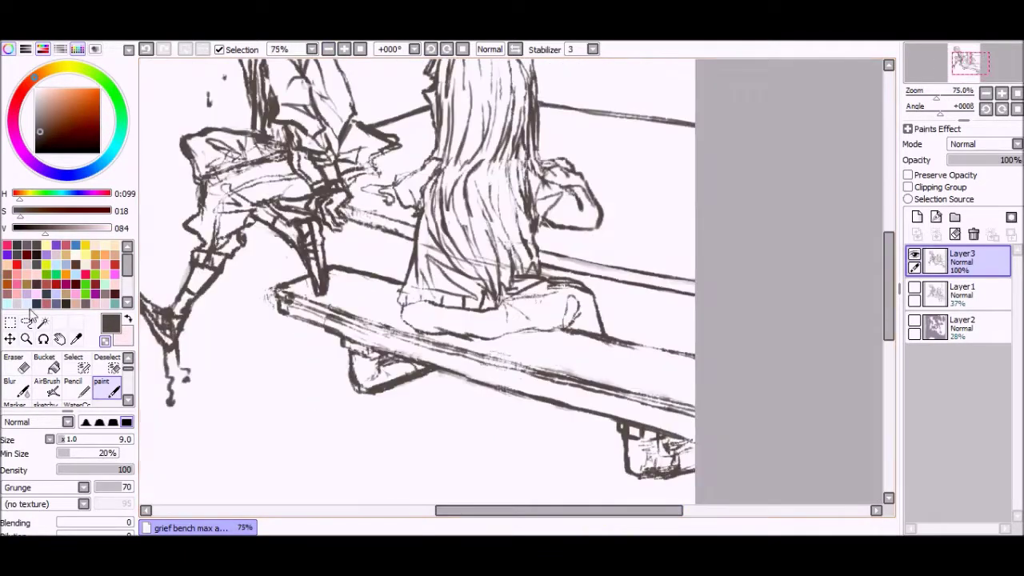
Select the rear bench plank between the girl and the canvas edge and reshape it with Free Deform.
key("m")
left_click_drag(536, 240, 696, 290)
key("ctrl+t")
left_click_drag(617, 241, 618, 232)
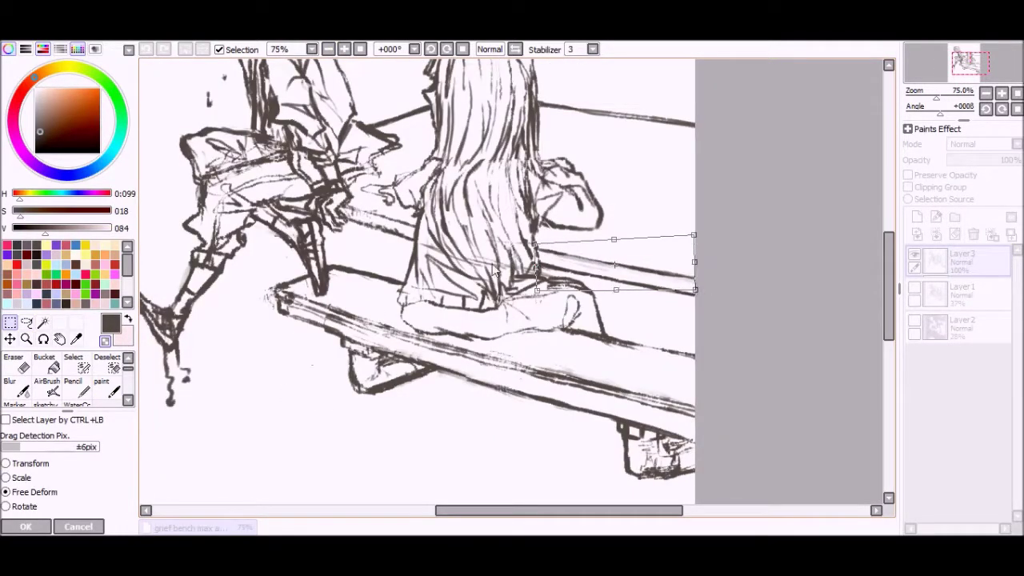
key("Return")
Ink the girl's two lower legs and feet hanging below the bench, following the rough sketch on Layer1.
scroll(854, 308, "down", 2)
scroll(853, 308, "up", 1)
scroll(853, 308, "up", 1)
key("b")
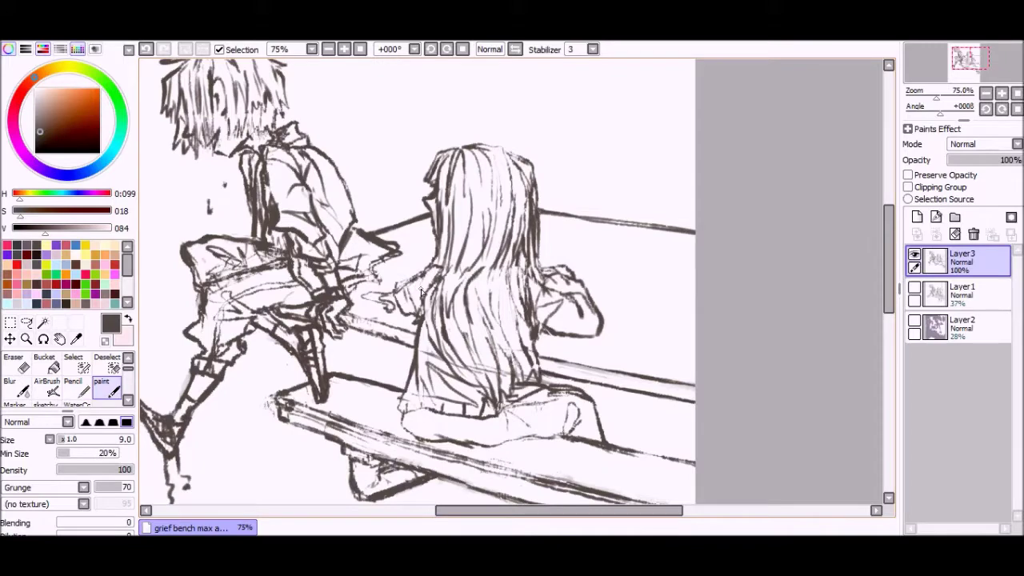
scroll(459, 312, "down", 3)
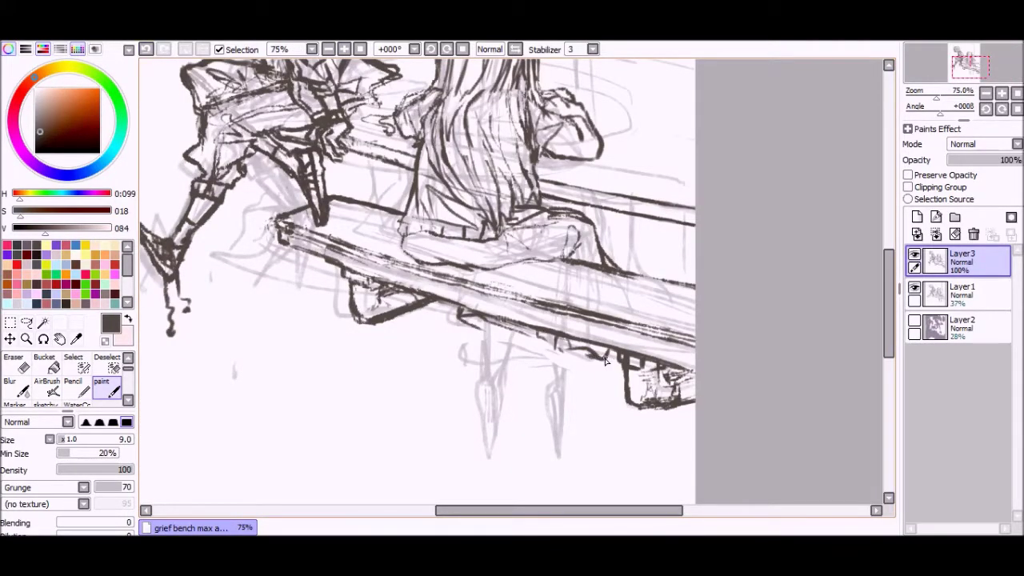
scroll(605, 361, "down", 1)
left_click_drag(503, 317, 509, 292)
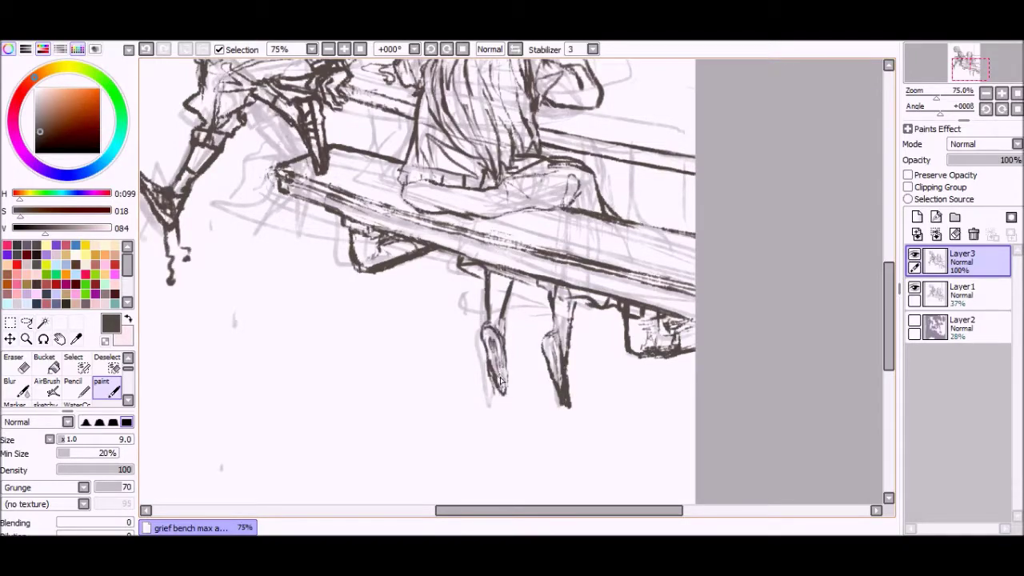
scroll(584, 423, "up", 1)
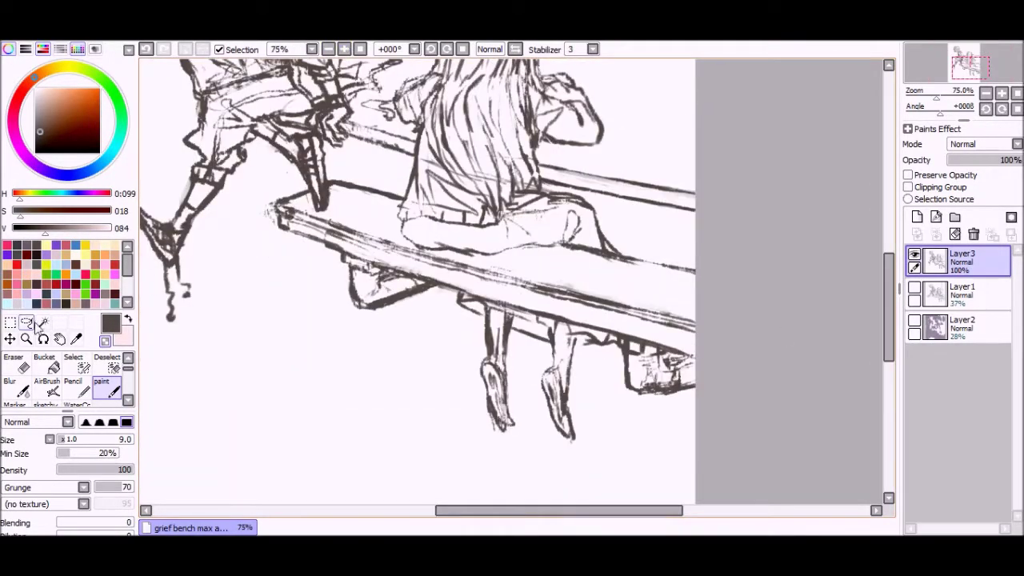
Lasso the girl's hanging foot nearer the boy, paste it onto a new layer and reposition it.
left_click(26, 322)
mouse_move(480, 344)
left_mouse_down()
mouse_move(559, 334)
mouse_move(480, 384)
mouse_move(496, 396)
left_mouse_up()
key("Delete")
key("ctrl+c")
key("ctrl+v")
key("b")
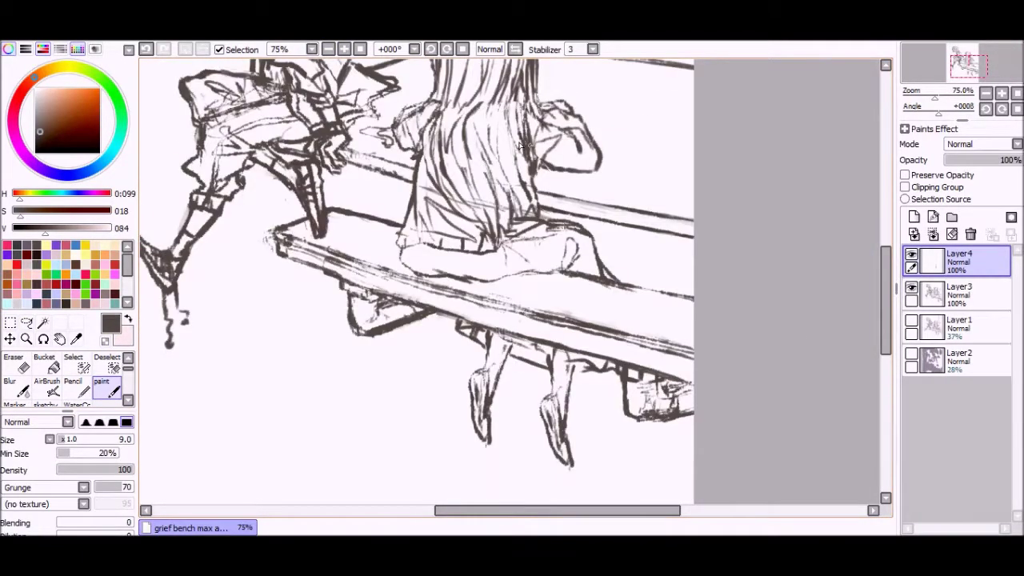
Merge the pasted foot into Layer3 and erase the support bar lines behind the girl's legs.
scroll(834, 266, "down", 3)
scroll(333, 286, "up", 1)
mouse_move(885, 304)
left_mouse_down()
mouse_move(878, 341)
mouse_move(884, 296)
left_mouse_up()
left_click(346, 49)
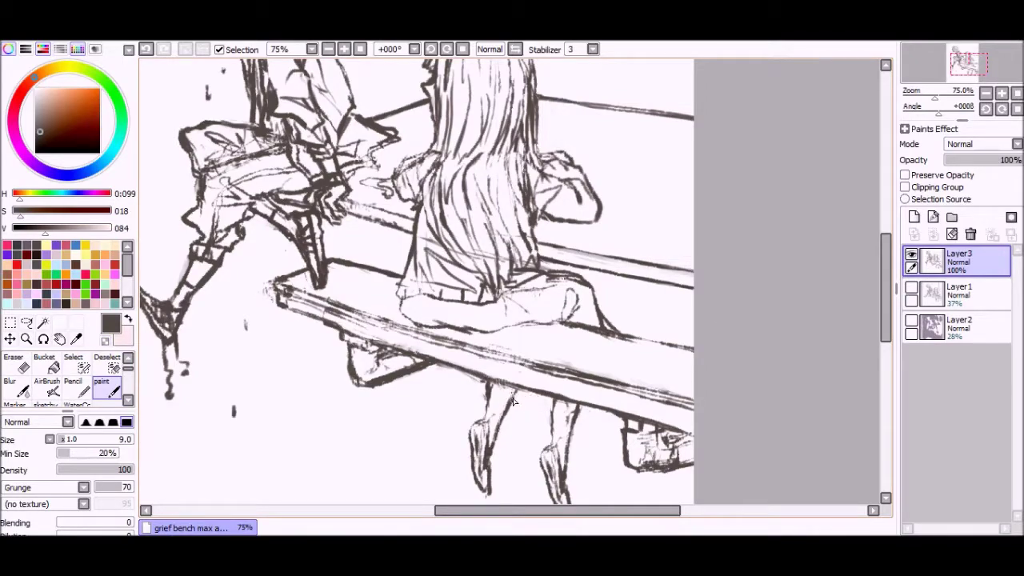
Ink the girl's dress trailing along the bench seat toward the canvas edge.
scroll(558, 384, "down", 2)
scroll(596, 322, "up", 2)
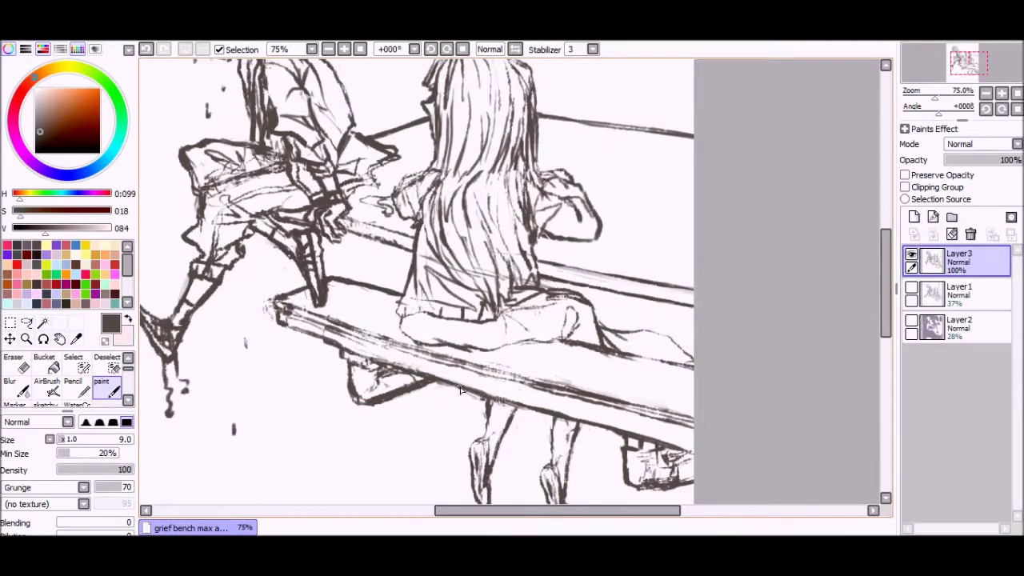
scroll(514, 364, "down", 1)
scroll(573, 317, "up", 1)
scroll(592, 436, "down", 1)
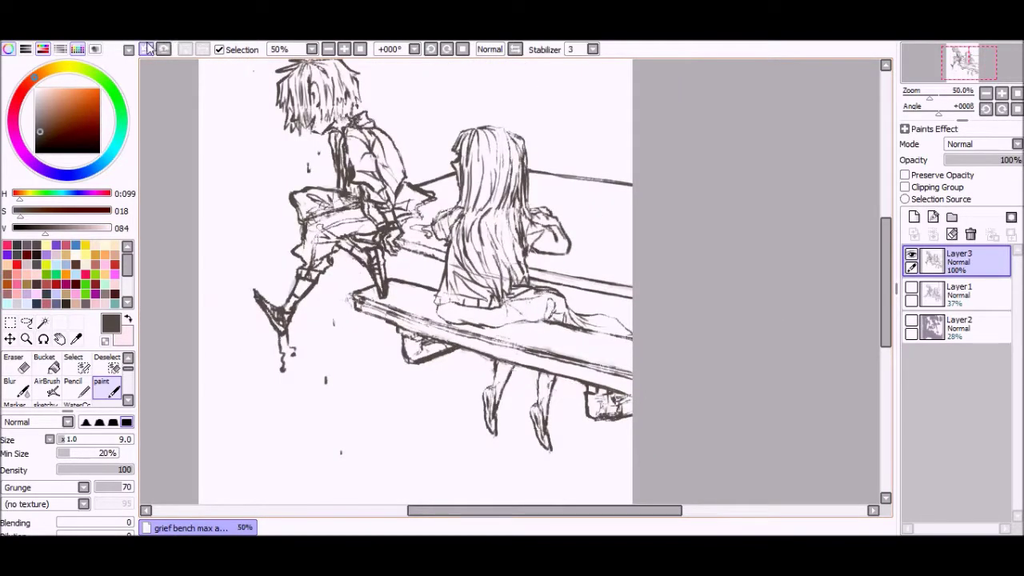
key("ctrl+plus")
key("ctrl+minus")
mouse_move(560, 344)
left_mouse_down()
mouse_move(570, 448)
mouse_move(472, 384)
mouse_move(492, 336)
left_mouse_up()
key("ctrl+t")
scroll(523, 361, "down", 1)
scroll(482, 292, "up", 1)
scroll(483, 291, "up", 1)
key("Return")
key("ctrl+d")
Thicken the outlines of the girl's lower legs between the bench seat and her feet.
key("b")
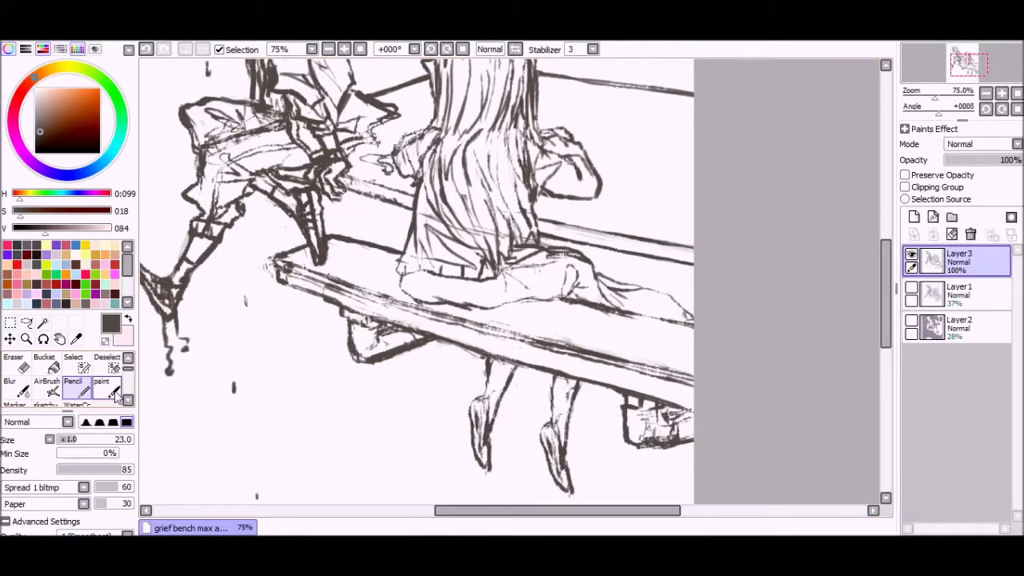
scroll(540, 371, "down", 2)
scroll(527, 402, "up", 3)
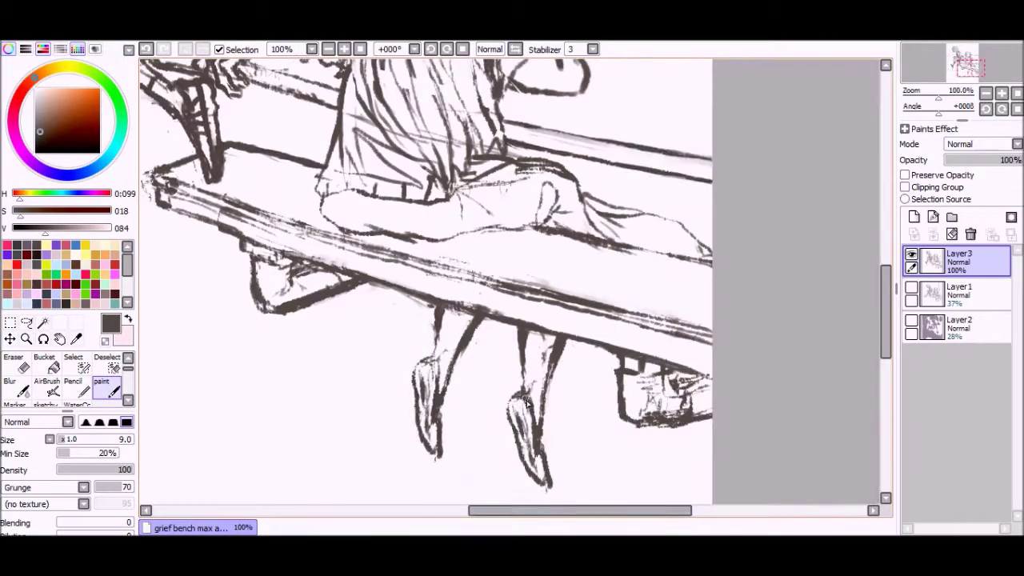
scroll(564, 345, "down", 1)
Lasso the girl's hanging leg farther from the boy and move it closer to her other leg.
key("l")
mouse_move(544, 336)
left_mouse_down()
mouse_move(552, 344)
mouse_move(502, 334)
left_mouse_up()
scroll(536, 342, "down", 1)
scroll(531, 361, "down", 1)
scroll(530, 360, "up", 1)
key("ctrl+d")
Add ankle details and shade the soles of the girl's two hanging feet.
key("b")
scroll(412, 276, "up", 1)
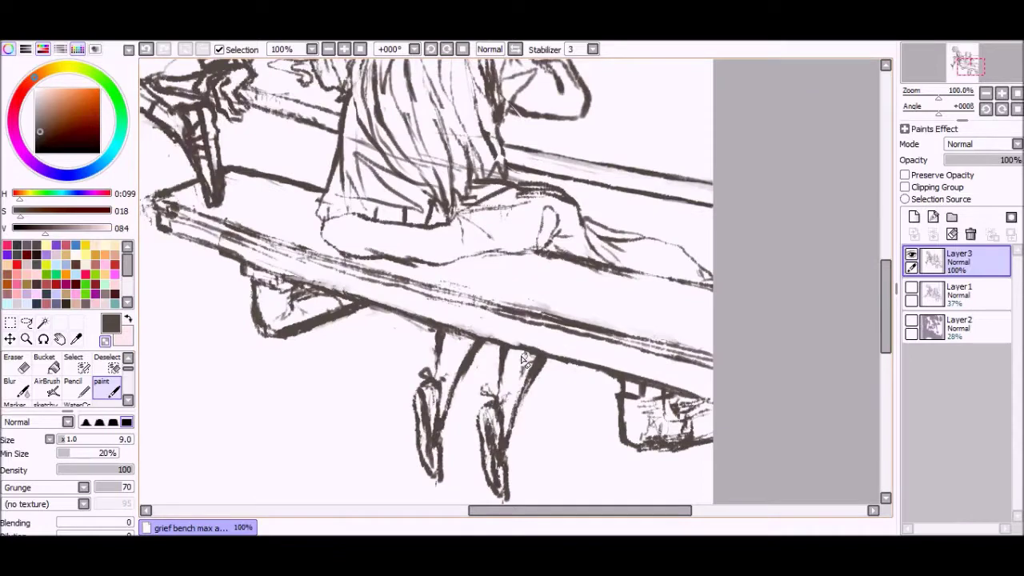
scroll(438, 368, "down", 3)
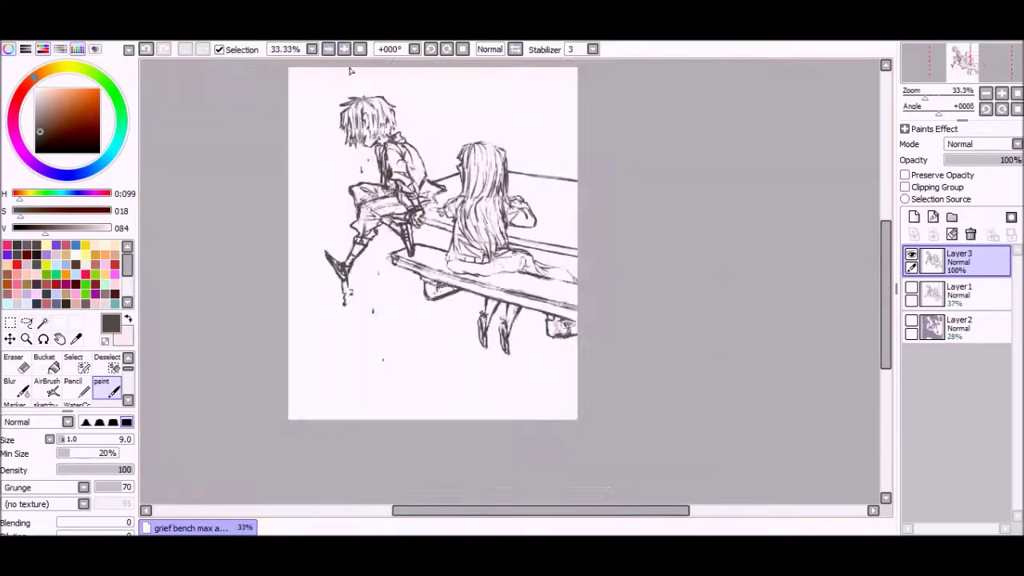
scroll(439, 368, "up", 1)
mouse_move(885, 304)
left_mouse_down()
mouse_move(880, 200)
mouse_move(870, 231)
left_mouse_up()
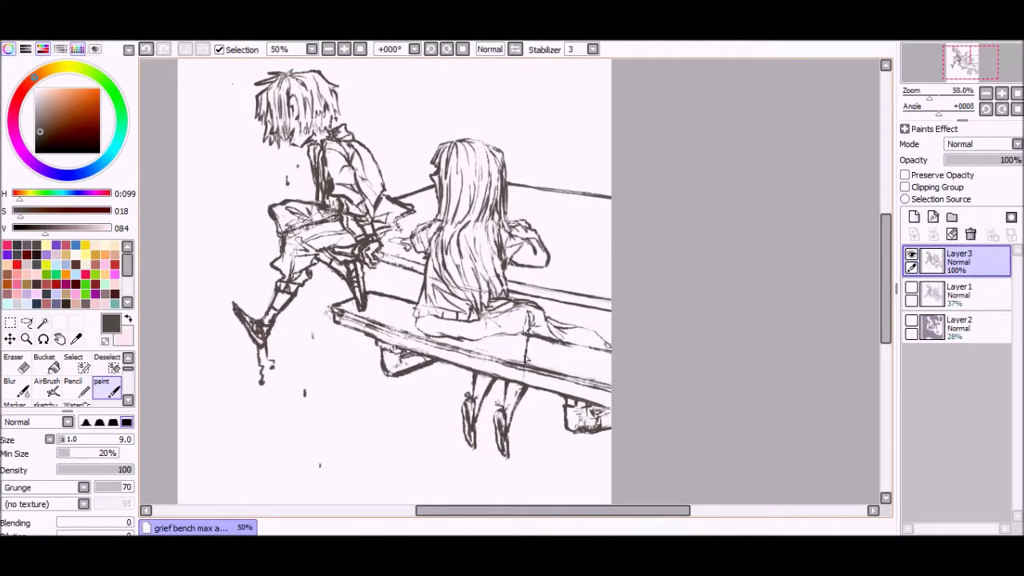
scroll(524, 376, "up", 1)
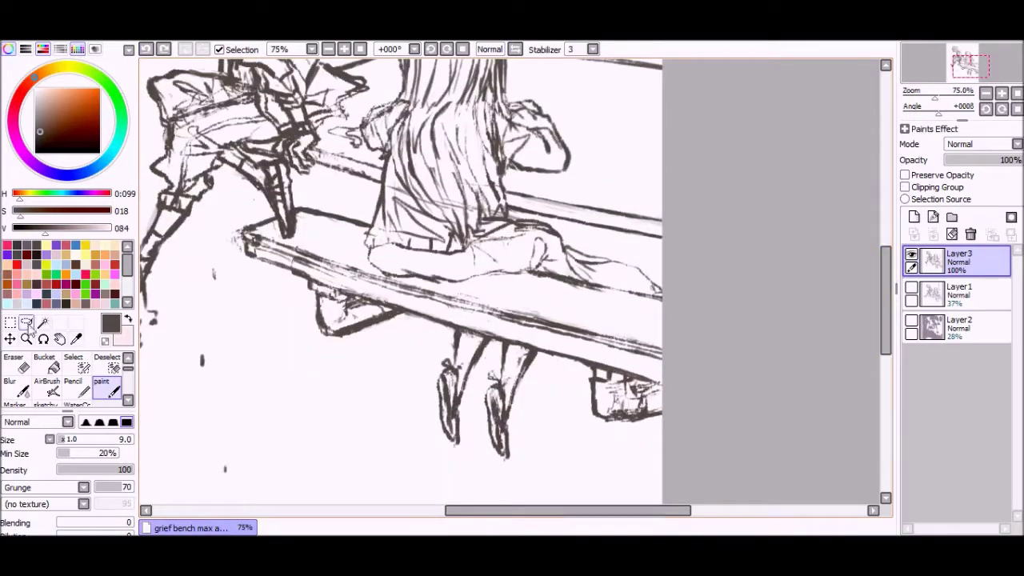
key("ctrl+t")
scroll(519, 377, "down", 1)
key("Return")
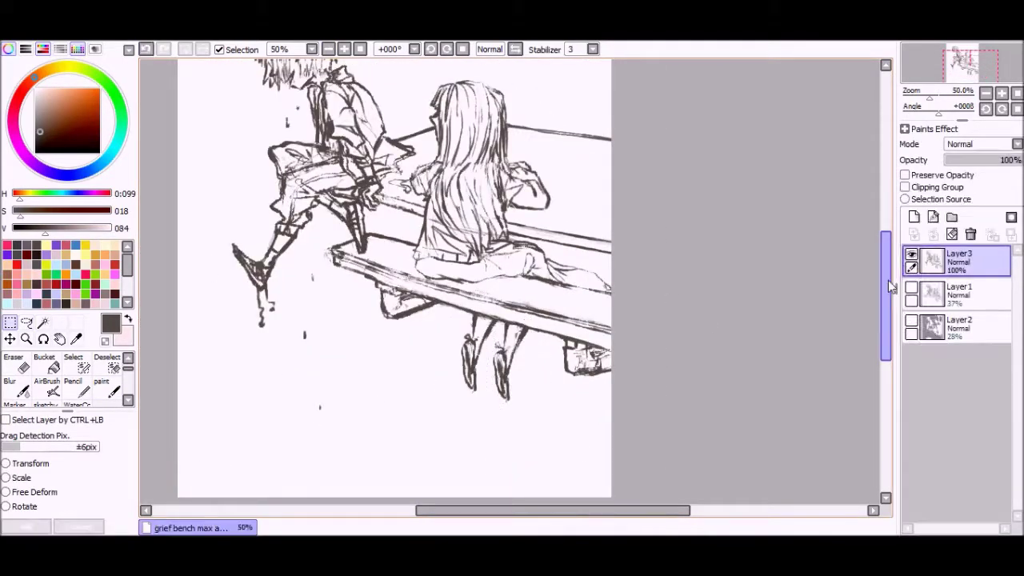
key("n")
scroll(328, 400, "up", 2)
key("b")
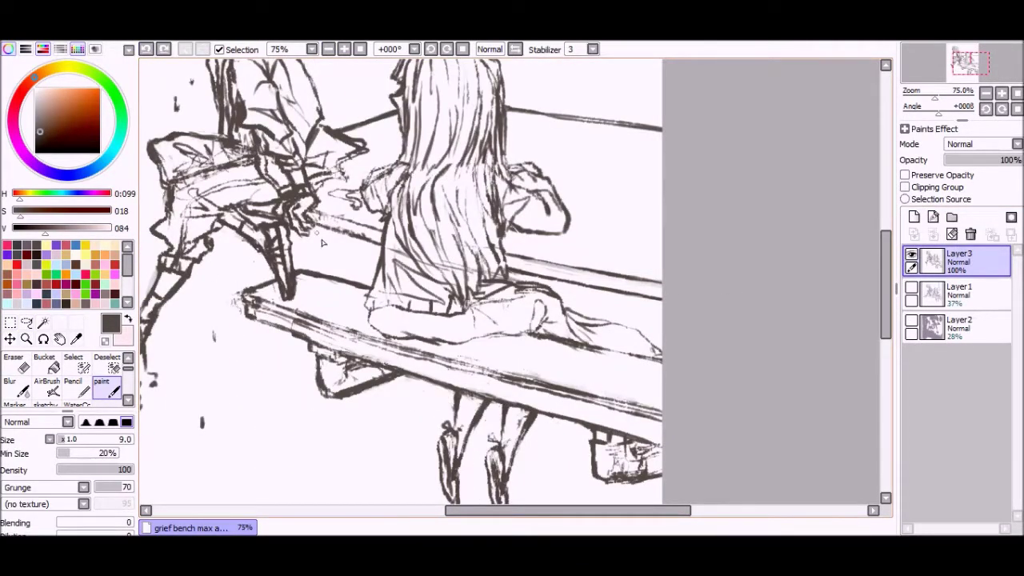
scroll(424, 216, "down", 1)
scroll(422, 218, "up", 2)
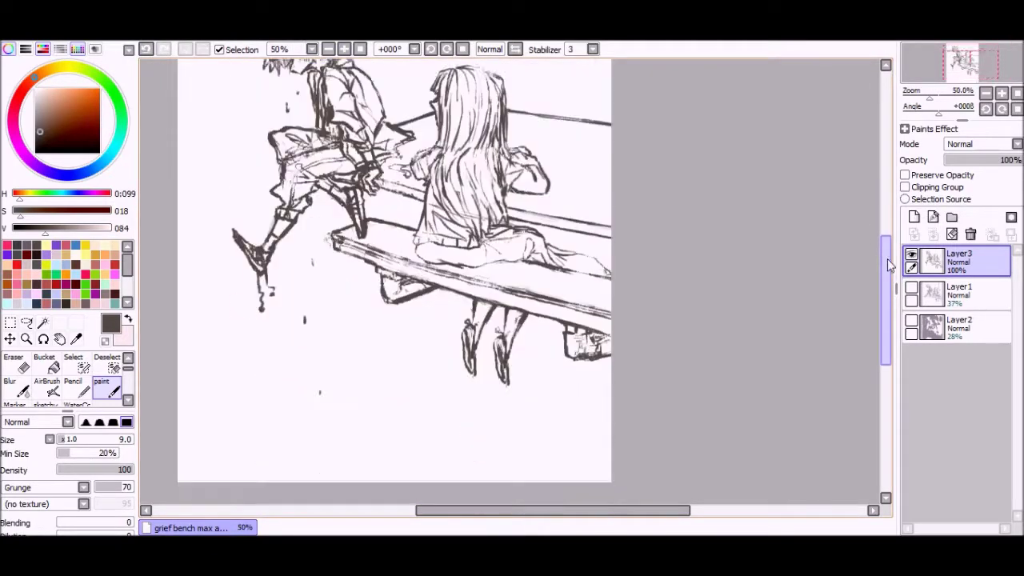
Select the girl's two hanging legs, transfer them to a new layer above the line art, and delete them from Layer3.
key("m")
key("ctrl+t")
left_click(91, 526)
left_click(914, 217)
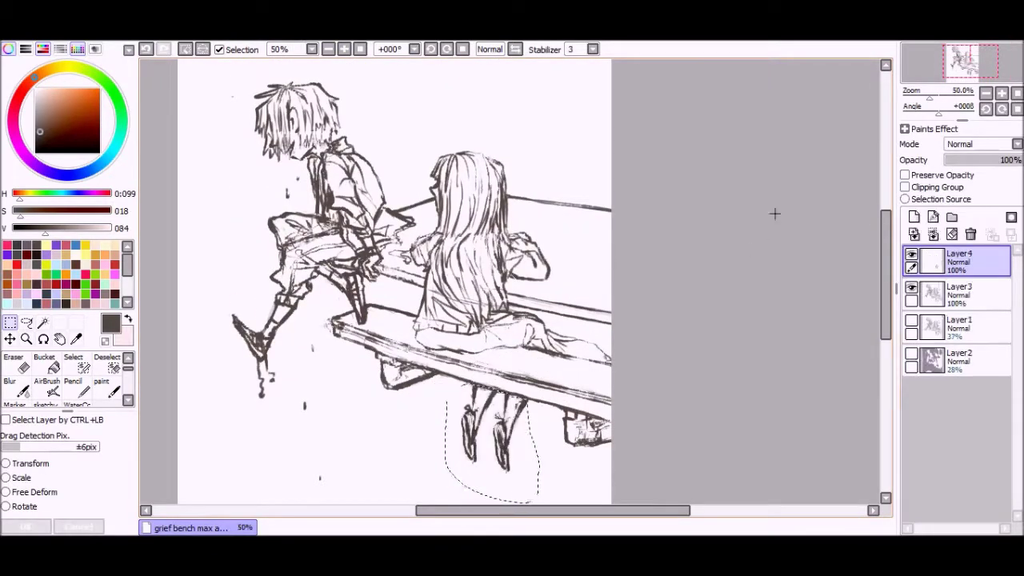
left_click(960, 292)
key("Delete")
Try to ink new hanging legs for the girl beneath the bench, using the rough sketch as a guide.
scroll(891, 288, "up", 1)
key("b")
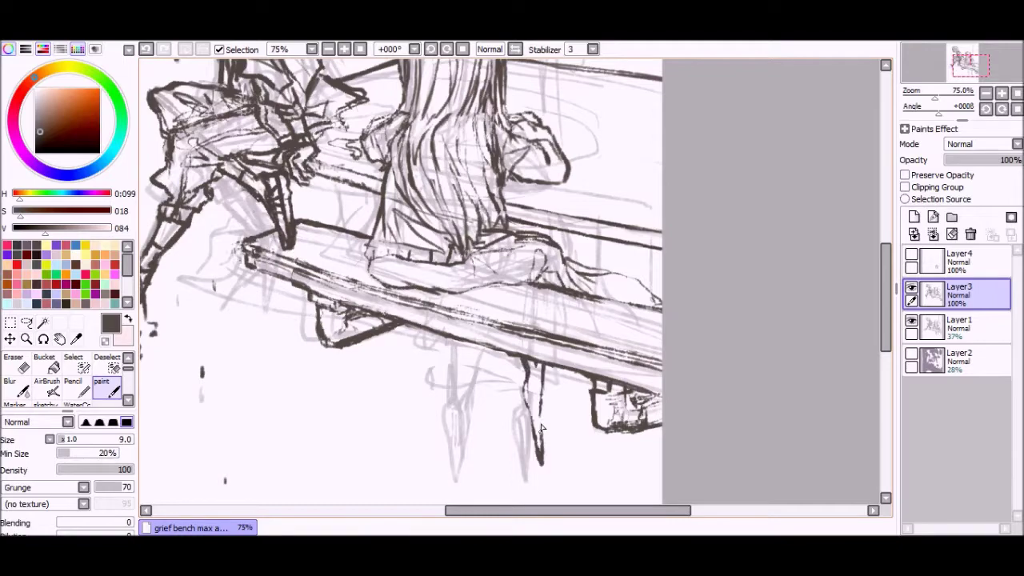
left_click_drag(542, 363, 520, 472)
left_click_drag(486, 344, 448, 478)
scroll(544, 352, "down", 1)
key("ctrl+z")
key("ctrl+z")
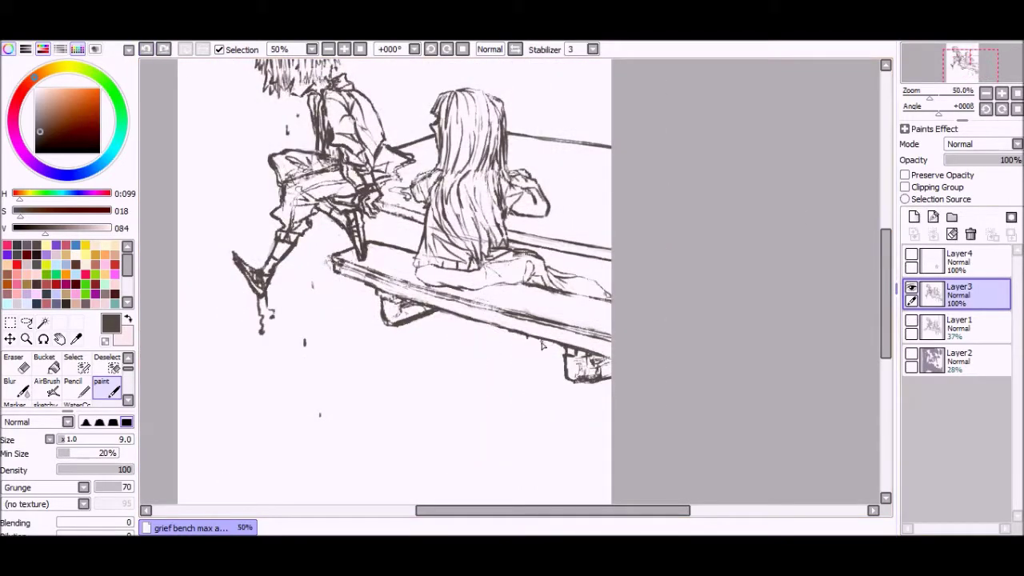
Try another pair of hanging leg outlines below the bench seat with the rough sketch hidden.
left_click_drag(548, 376, 564, 424)
key("ctrl+z")
key("ctrl+z")
scroll(466, 280, "up", 1)
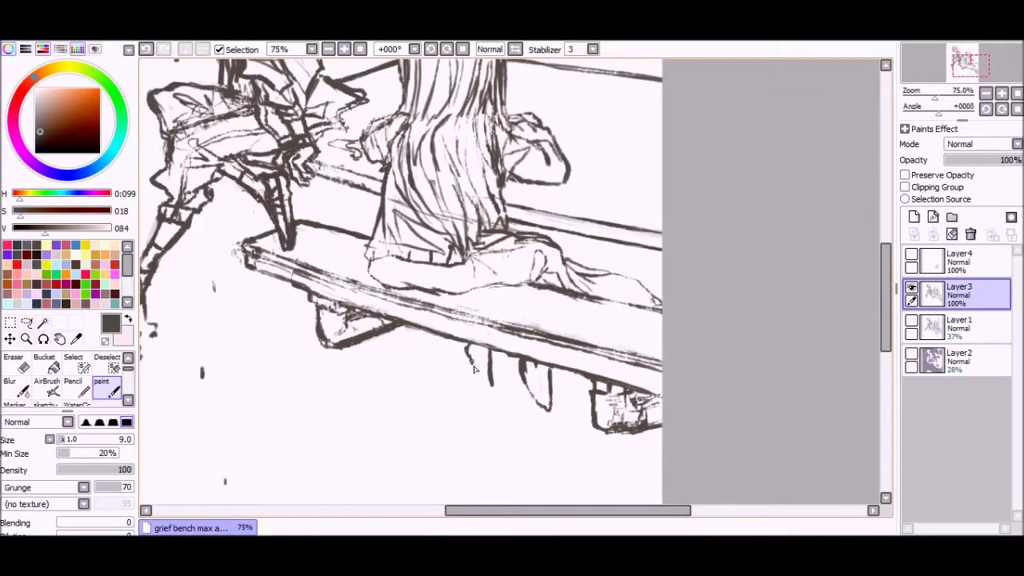
scroll(473, 368, "down", 2)
scroll(480, 336, "up", 1)
key("ctrl+z")
key("ctrl+z")
Ink two slim hanging legs with pointed feet below the bench seat, close to the bench support near the canvas edge.
scroll(564, 294, "up", 1)
left_click_drag(548, 392, 572, 458)
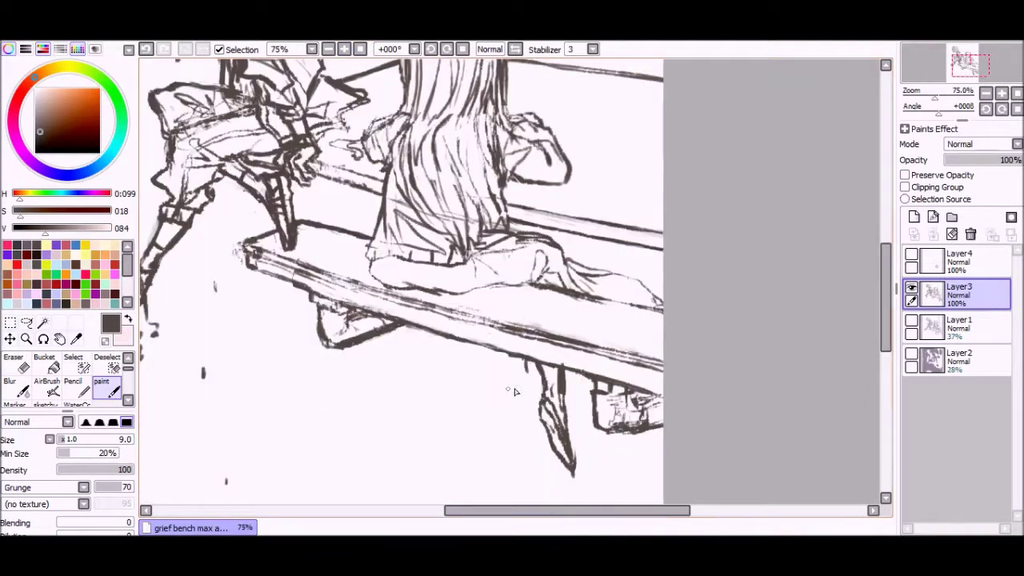
scroll(494, 400, "down", 2)
scroll(500, 352, "up", 1)
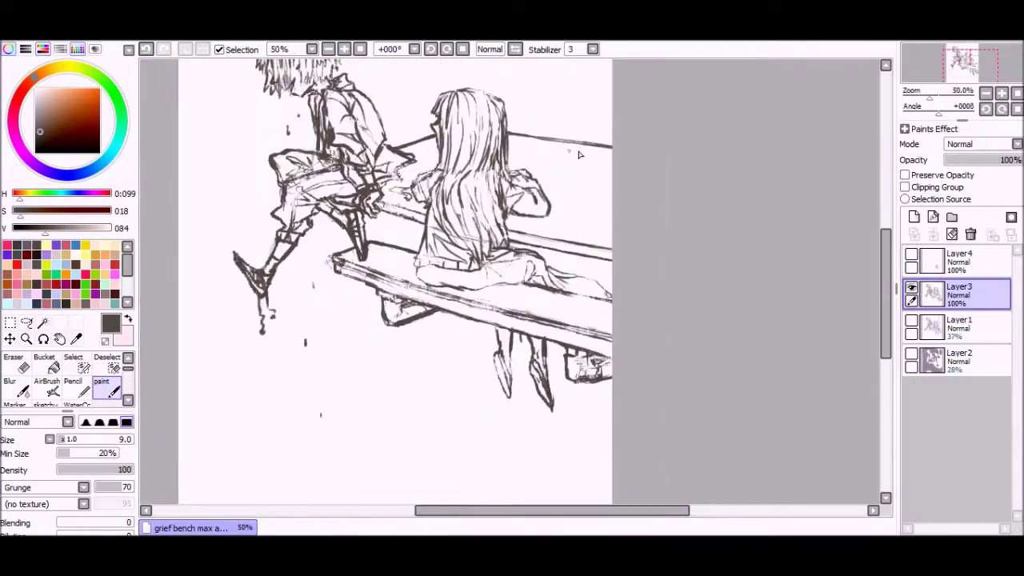
Lasso the two newly inked hanging legs and add a new layer for them.
key("l")
key("n")
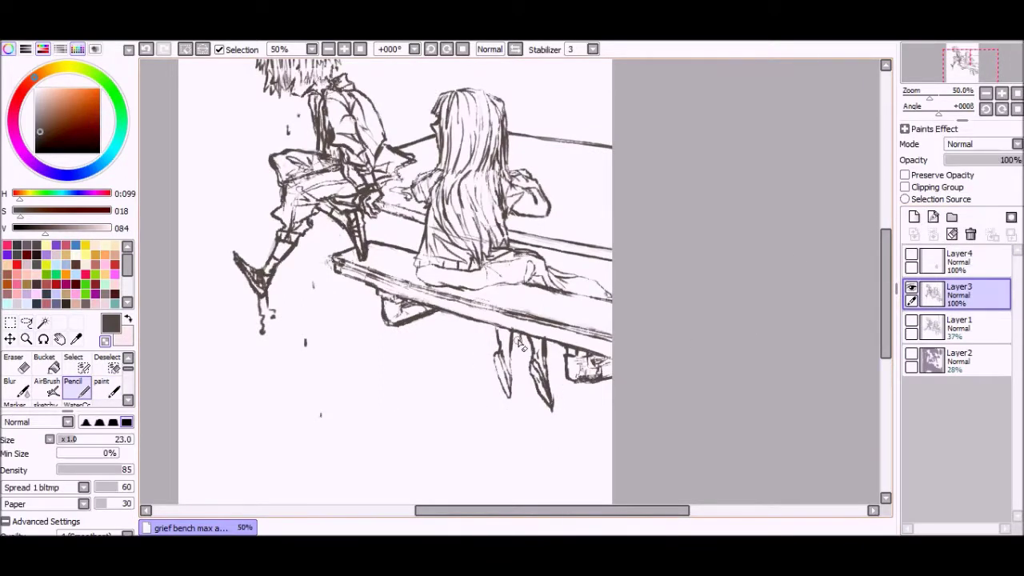
left_click(328, 49)
key("l")
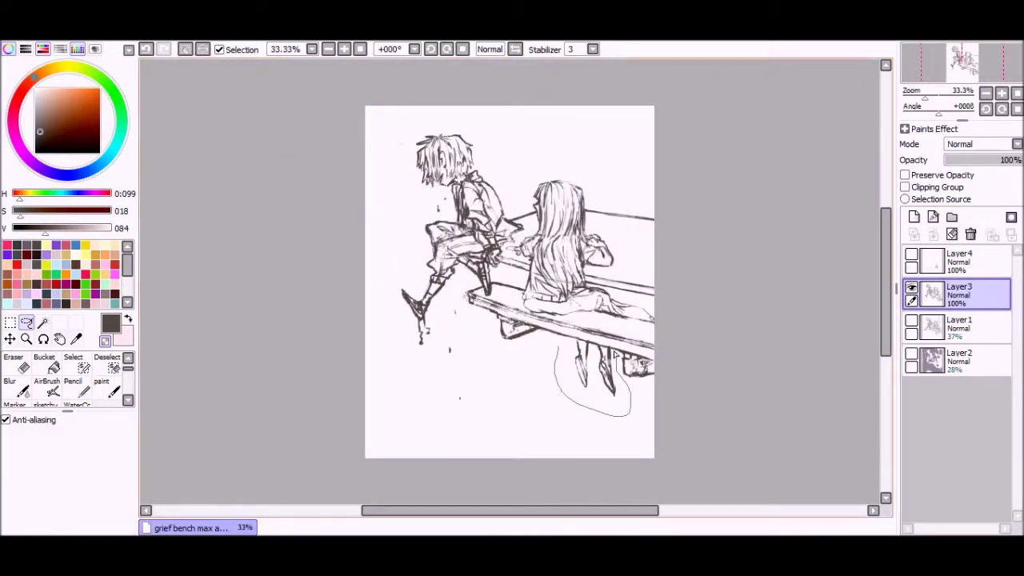
left_click(915, 217)
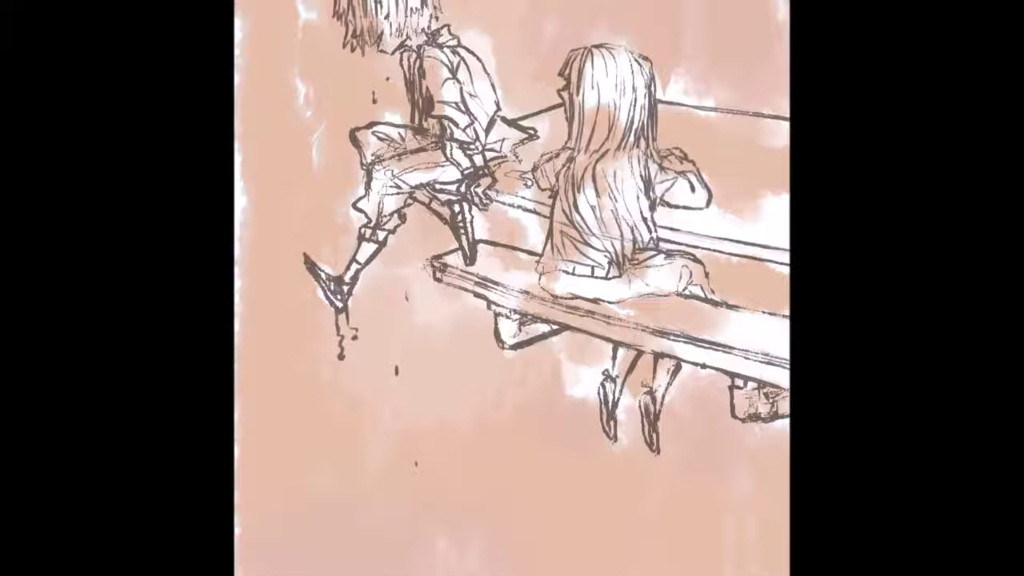